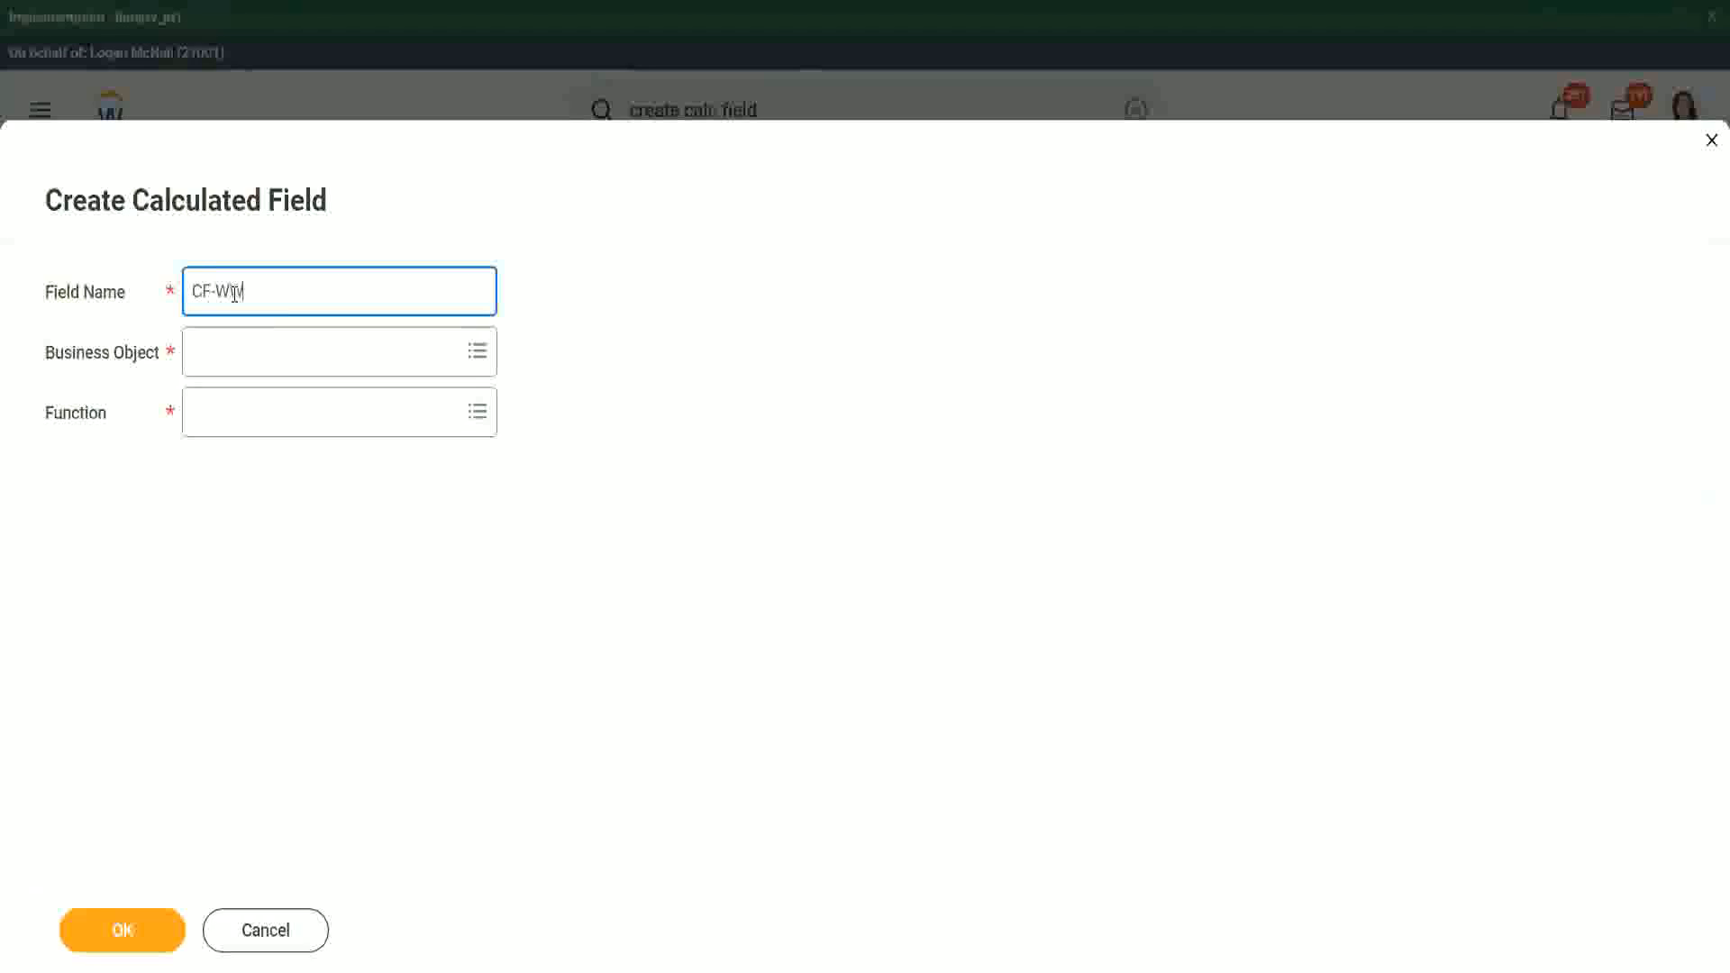
Step: Name the new calculated field CF-WW-TF-Dependent Relationship is Child
type("-")
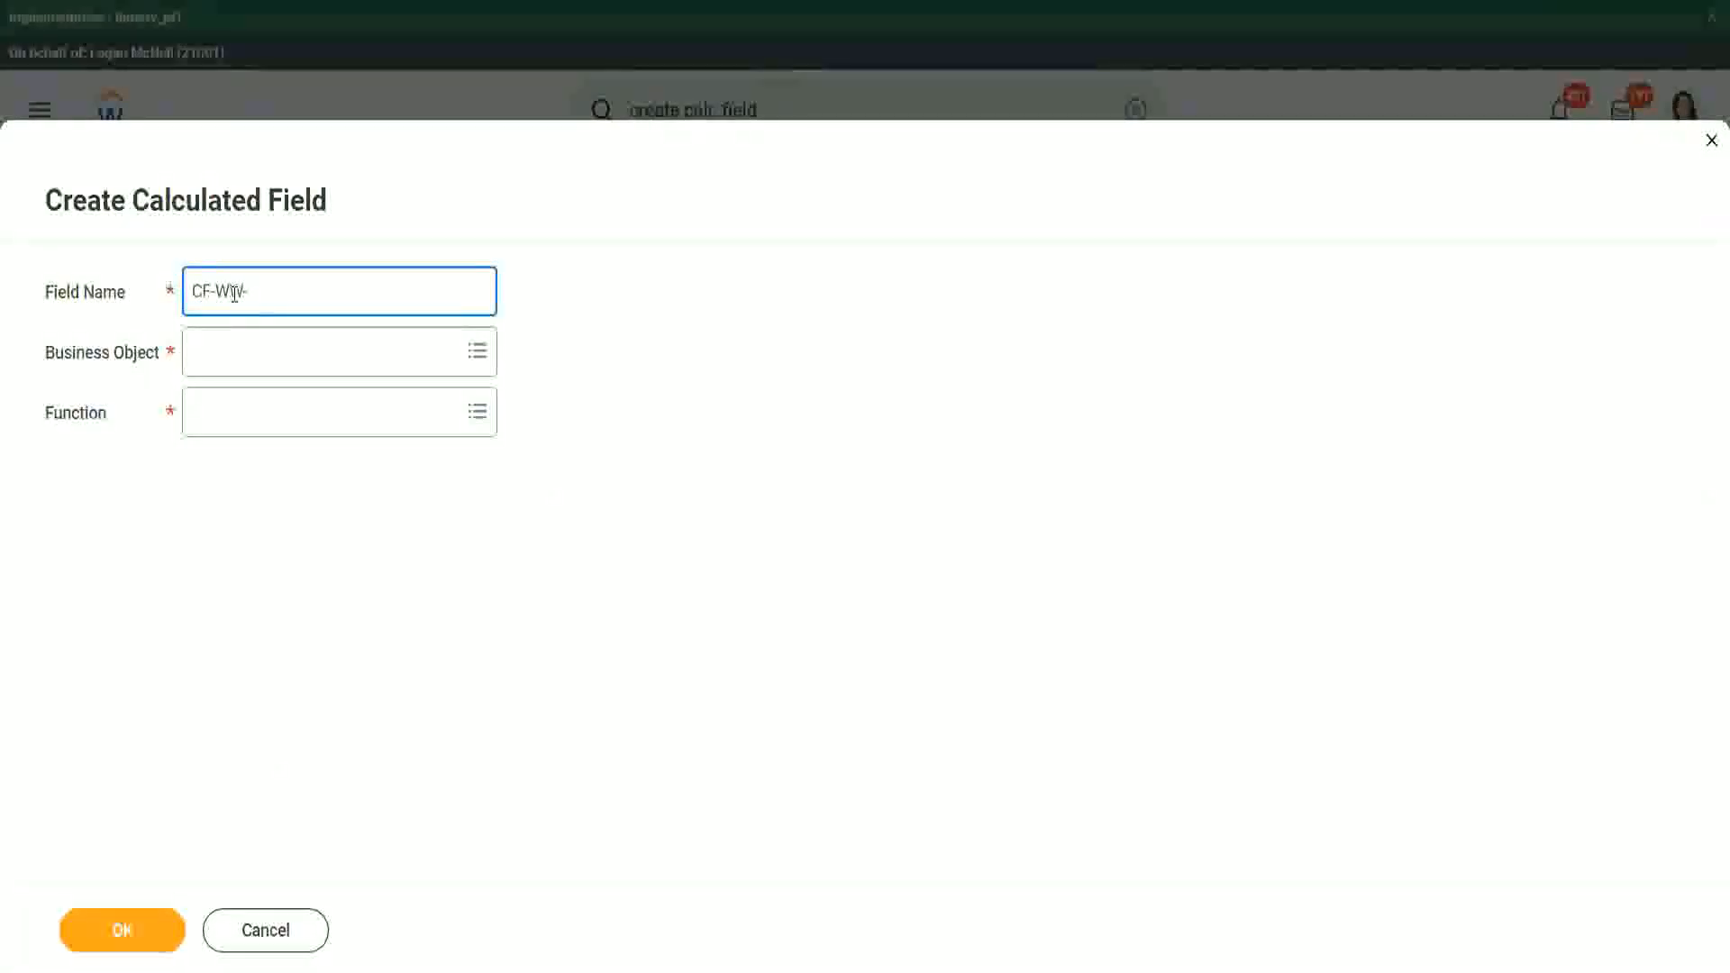
type("TF")
type("Relationship is ")
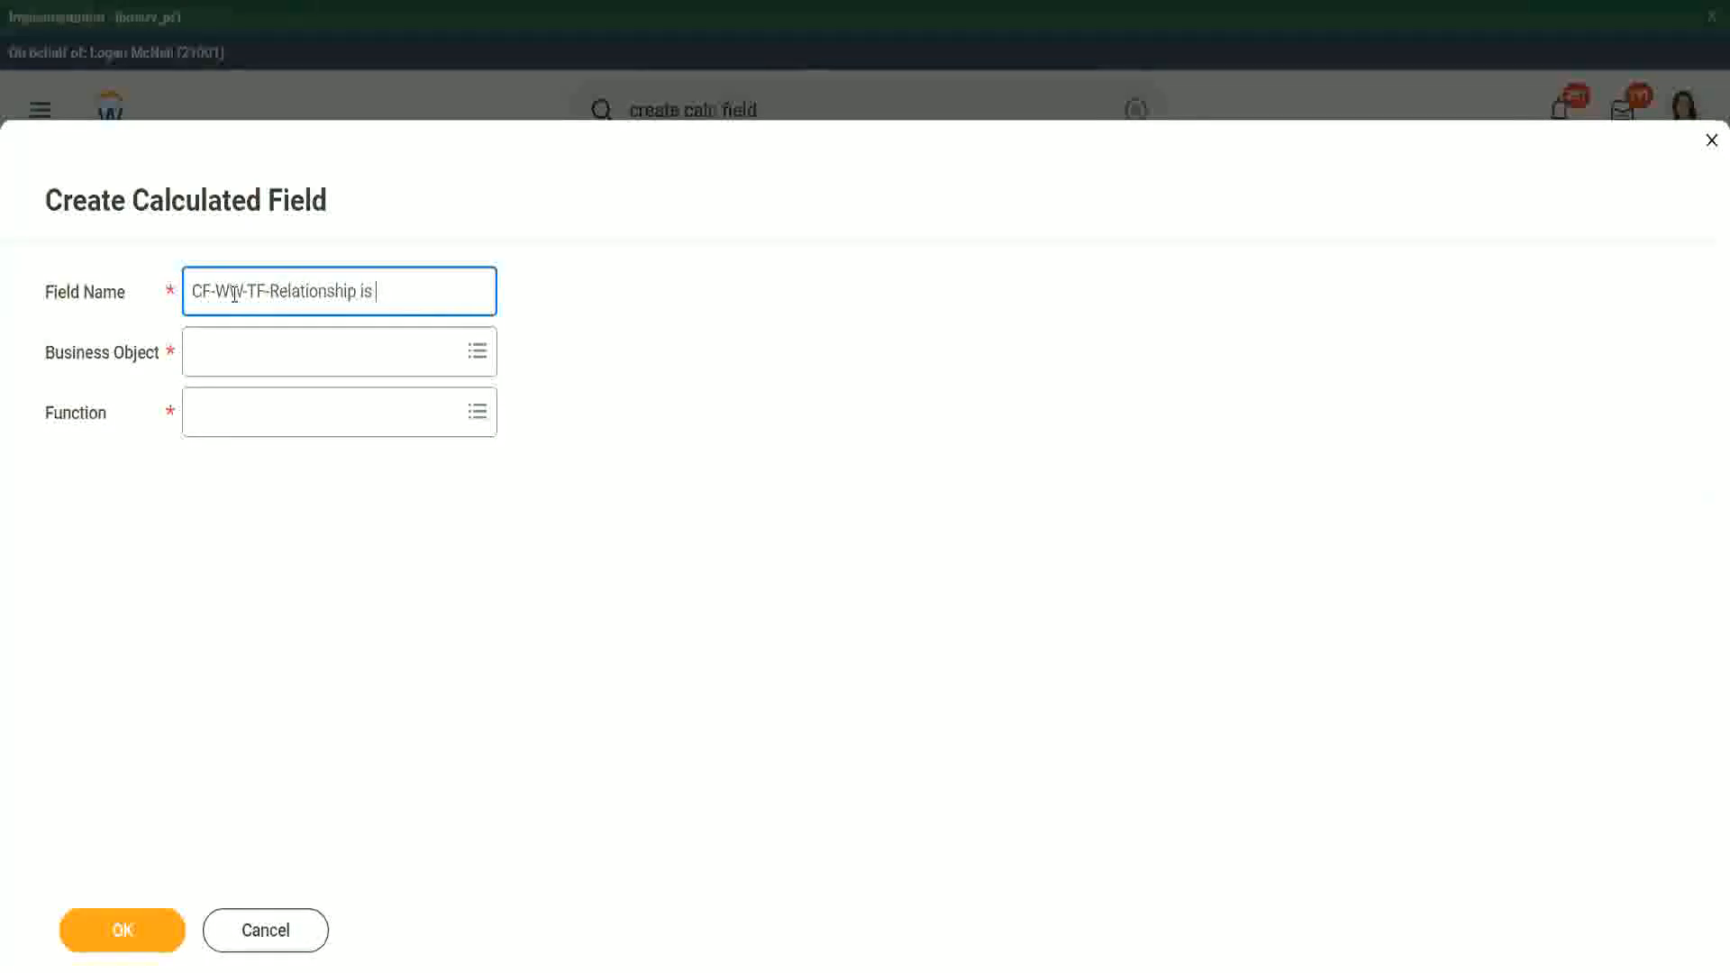
type("child")
key("Left")
key("Left")
key("Left")
key("Left")
key("shift+Right")
type("CF-WW-TF-Dependent")
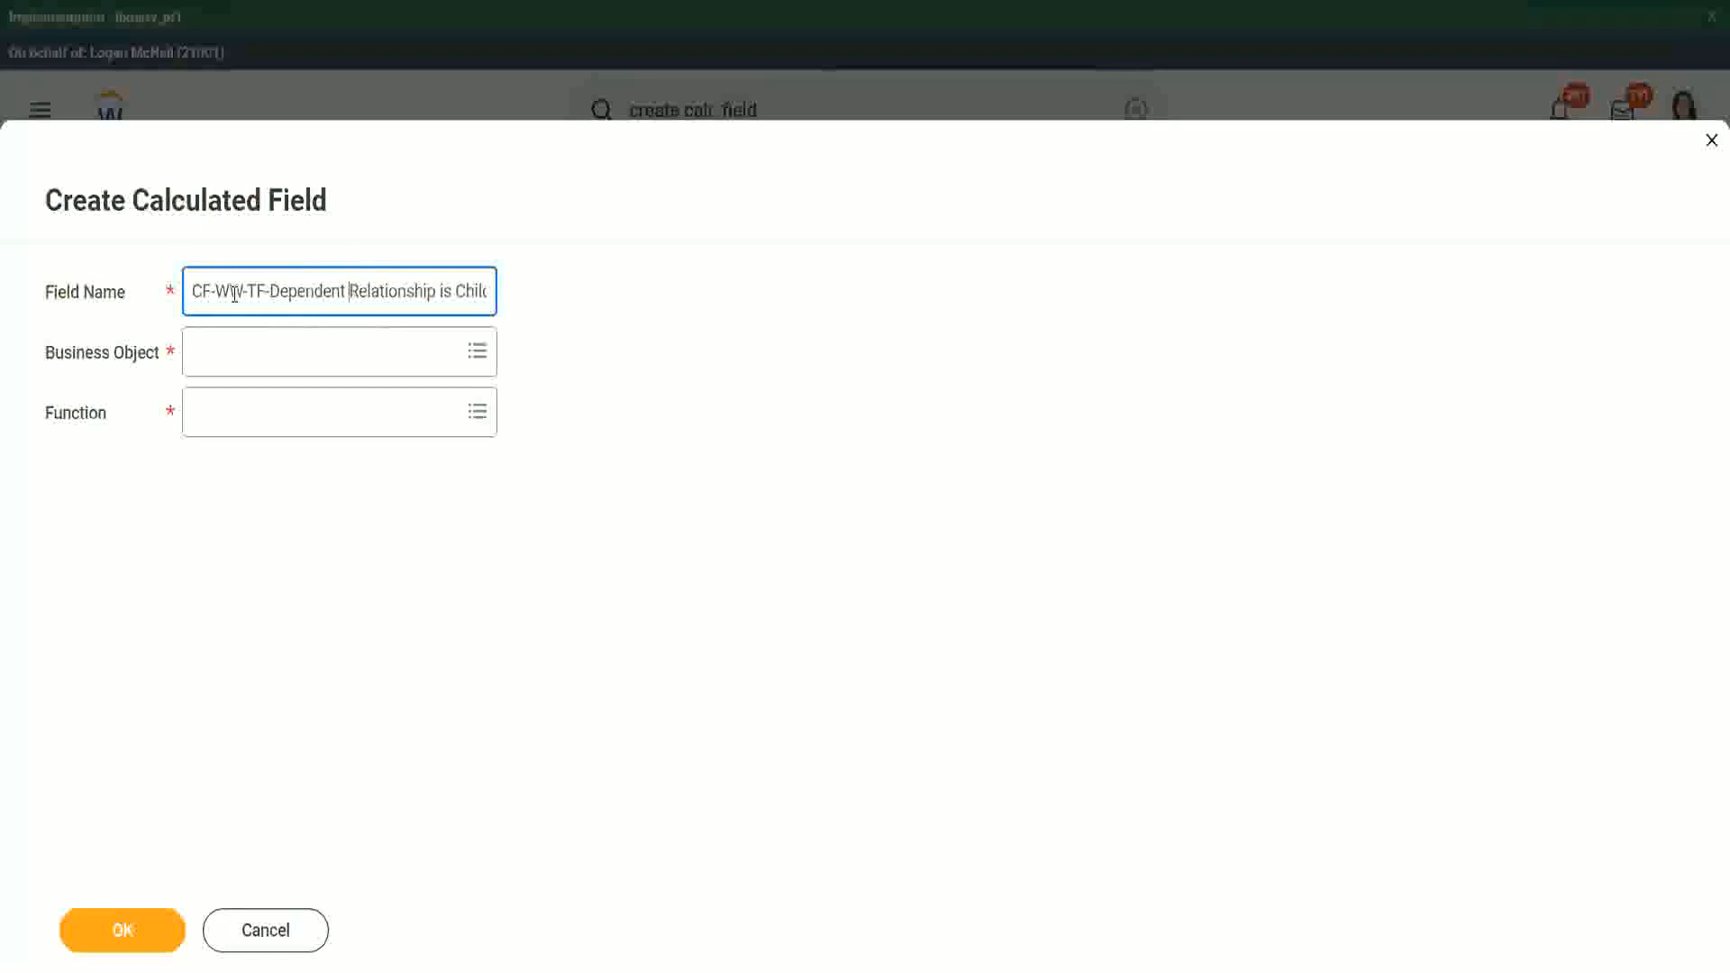
key("Tab")
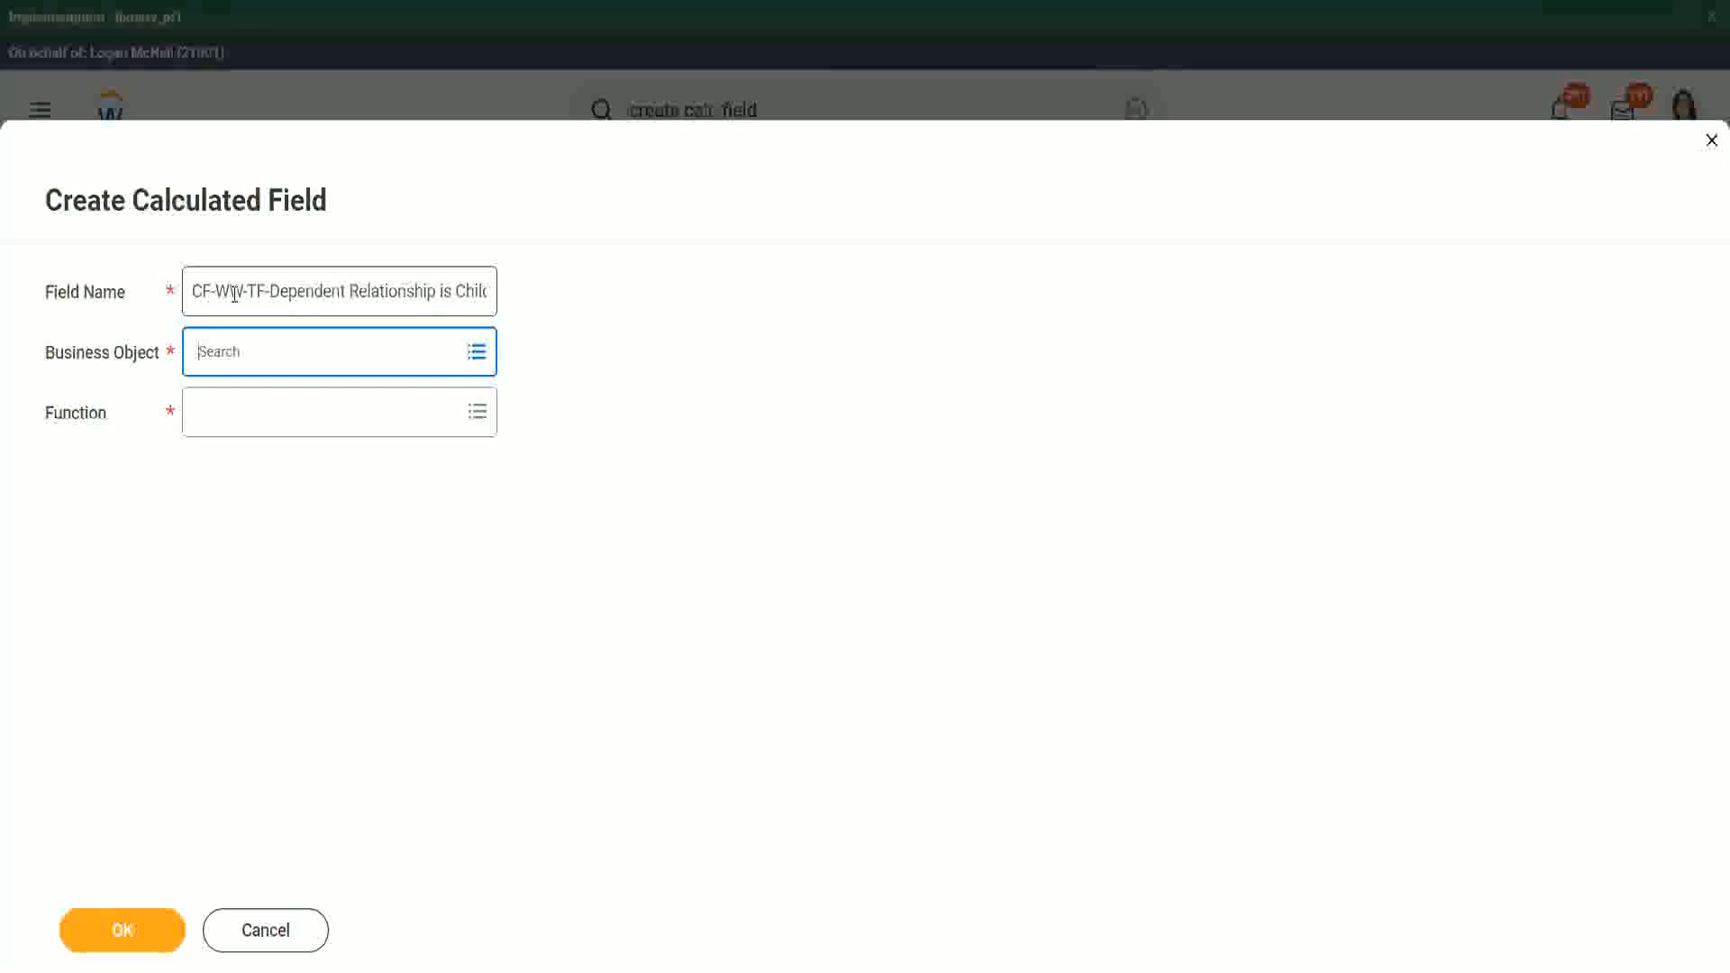
Step: Set the calculated field's business object to Dependent and its function to True/False Condition, and proceed to the calculation definition
type("depedne")
key("Return")
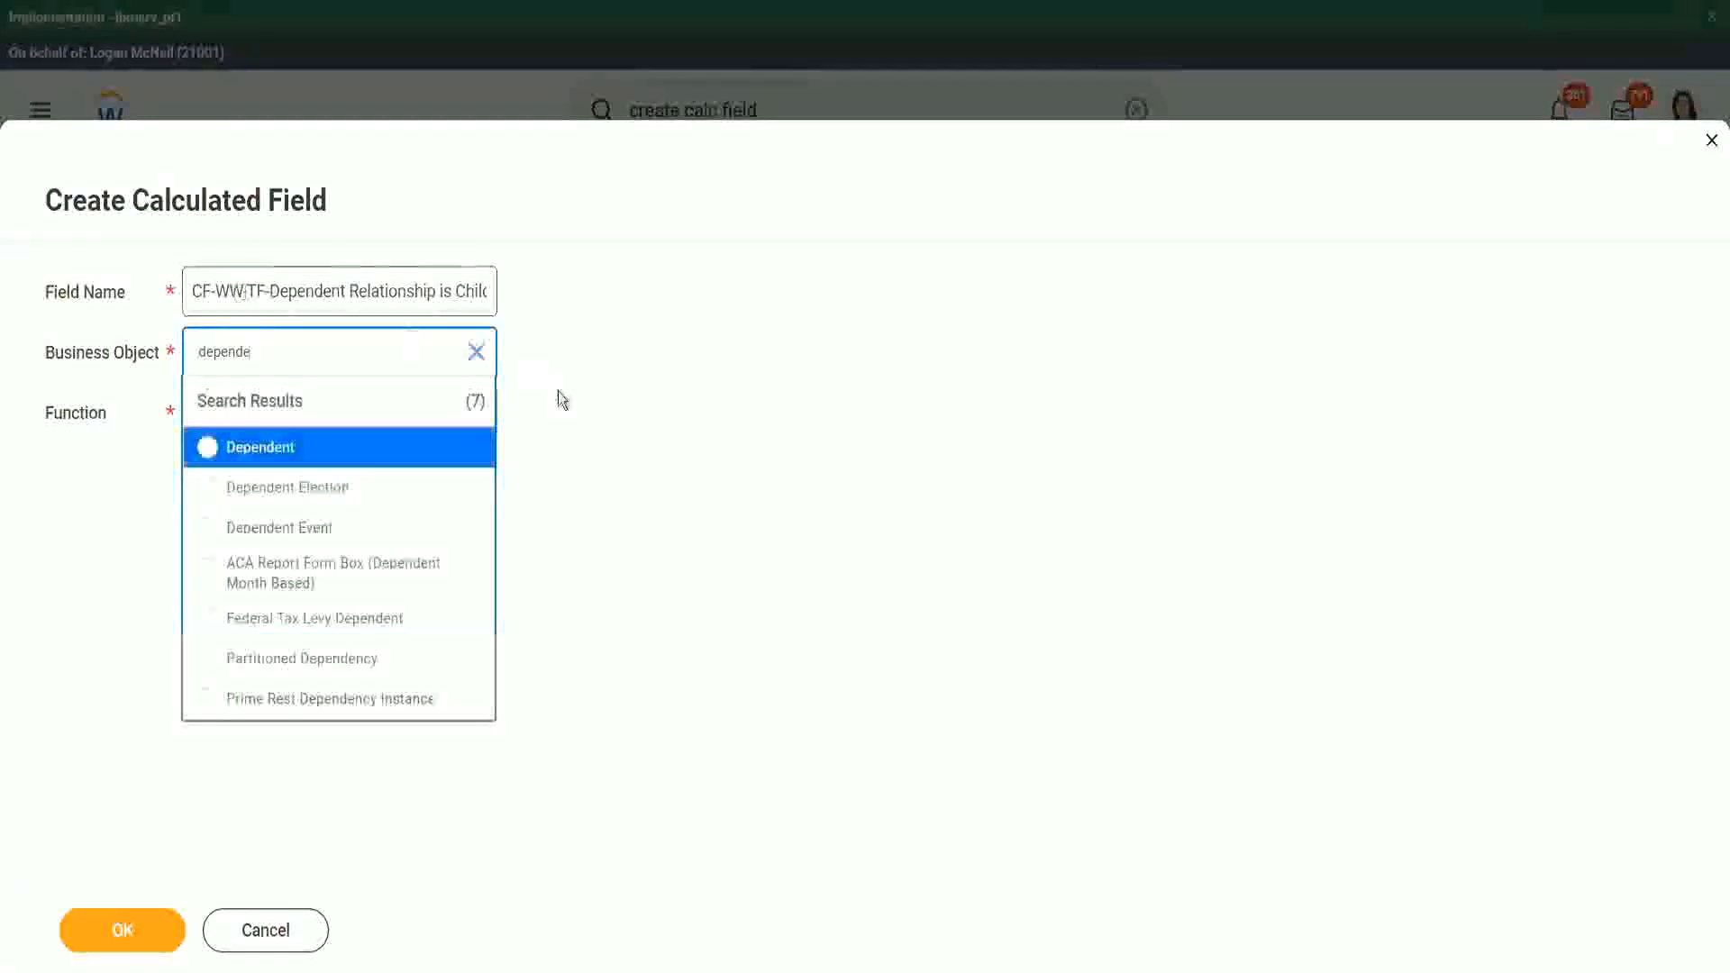
left_click(297, 455)
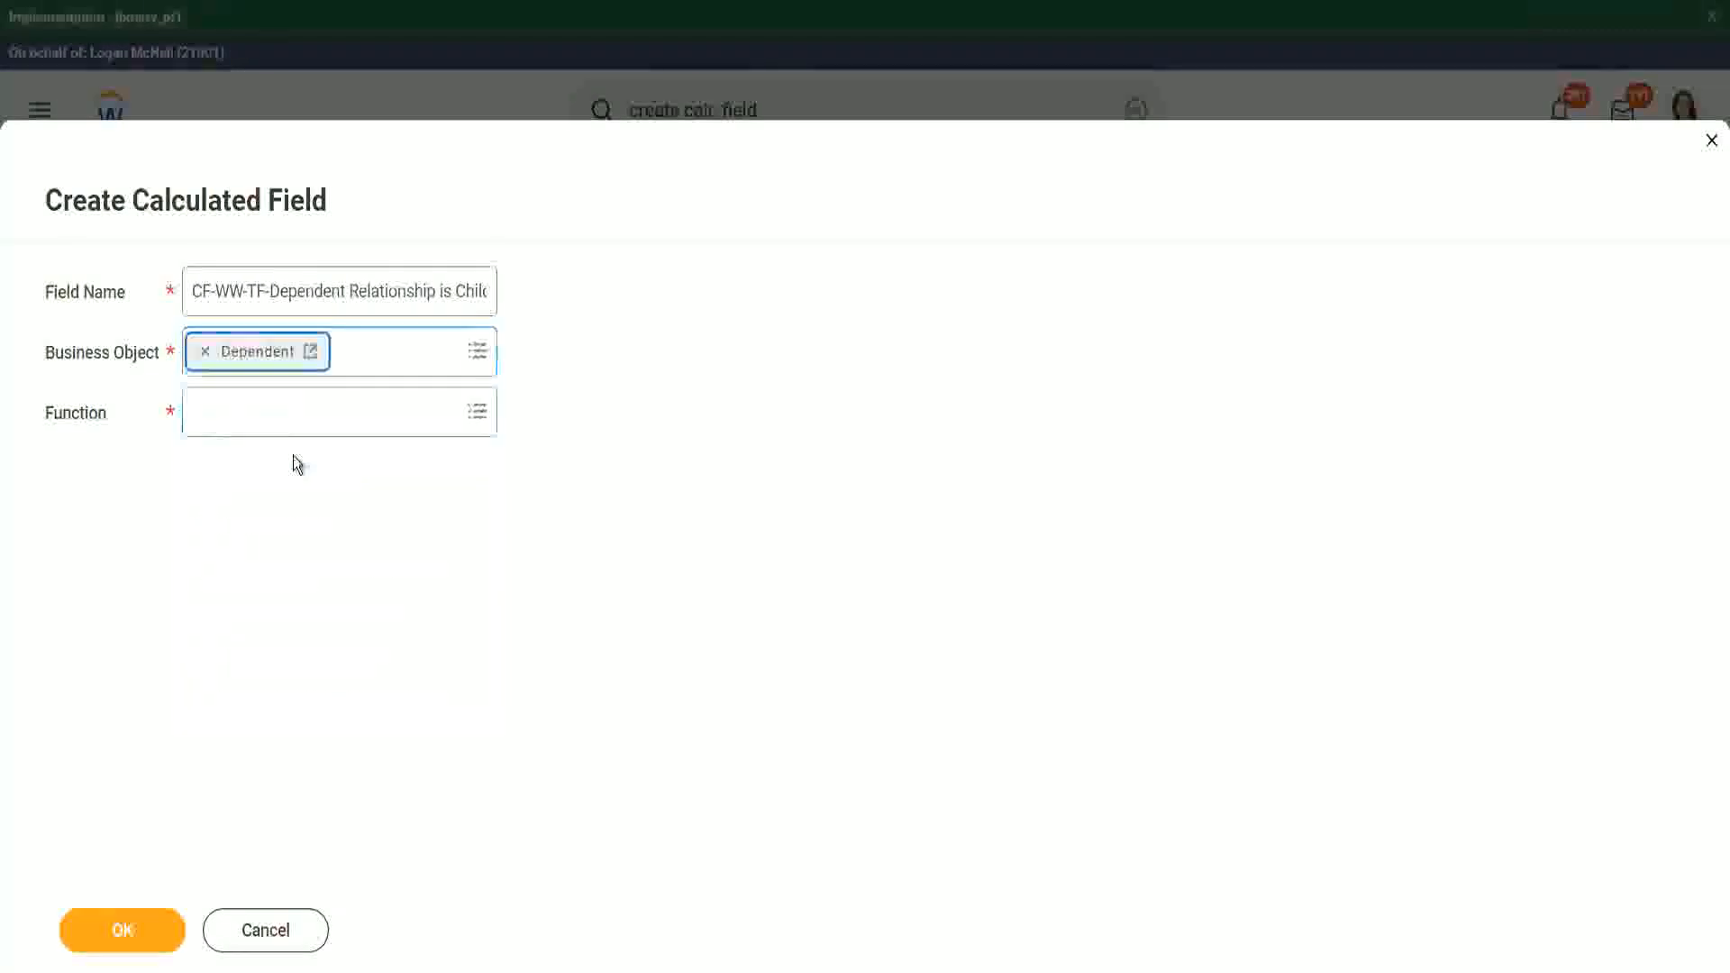
left_click(251, 407)
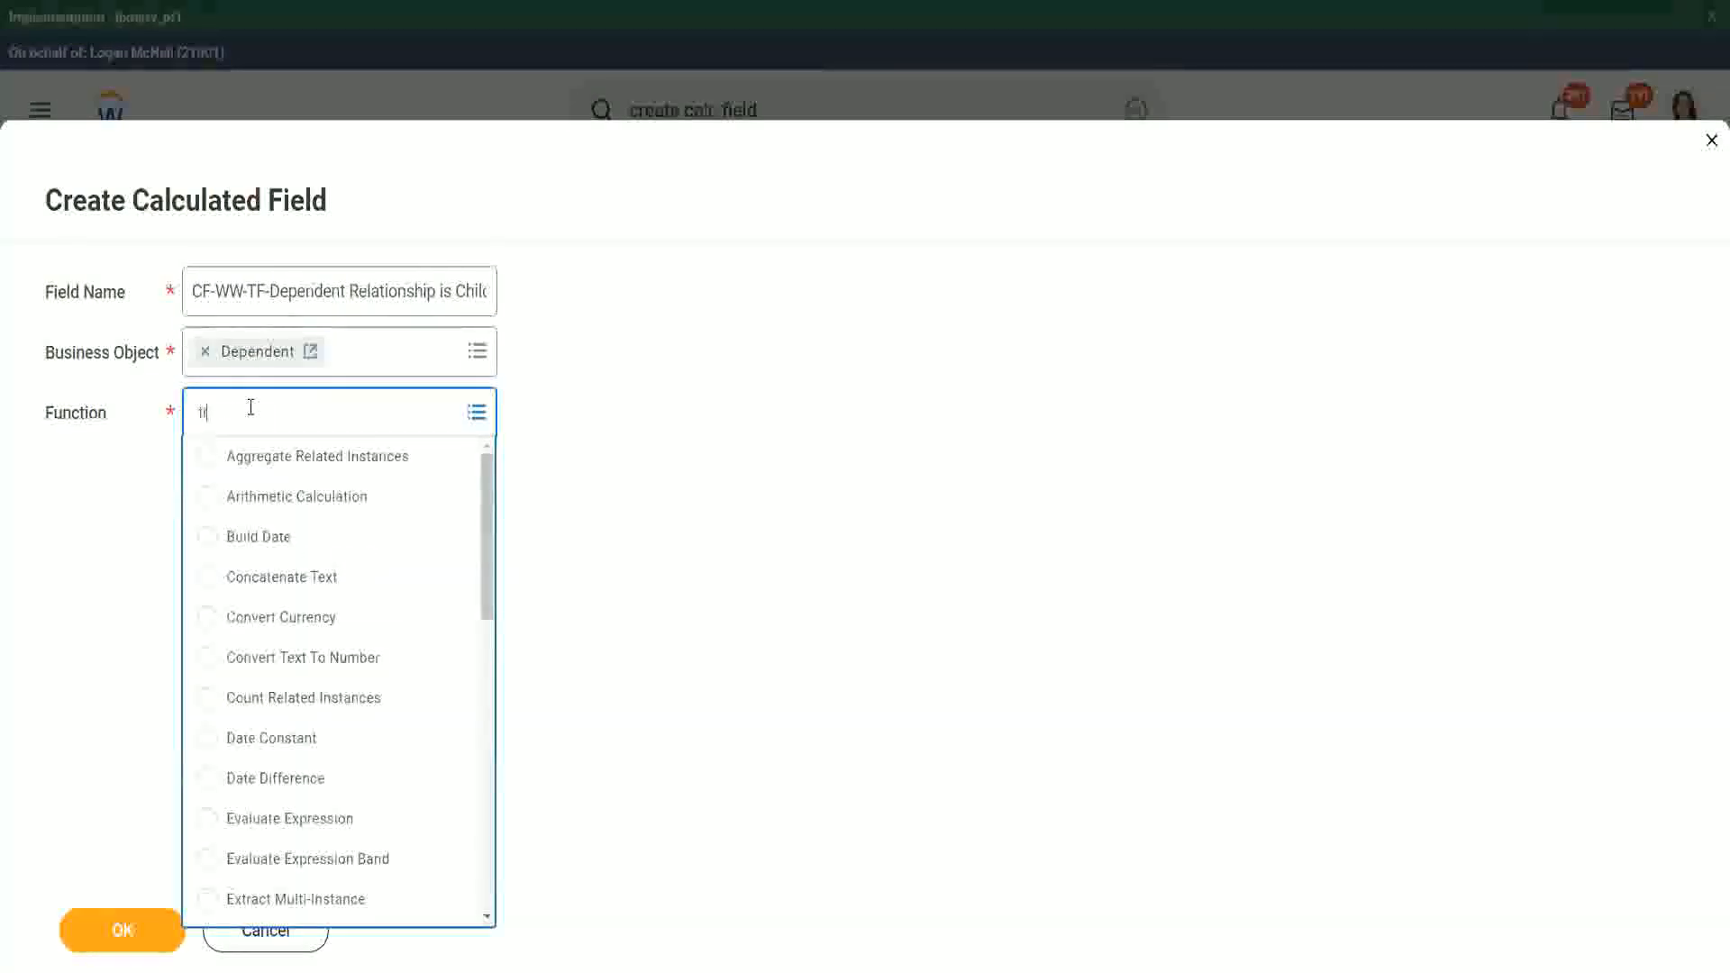
type("true")
key("Return")
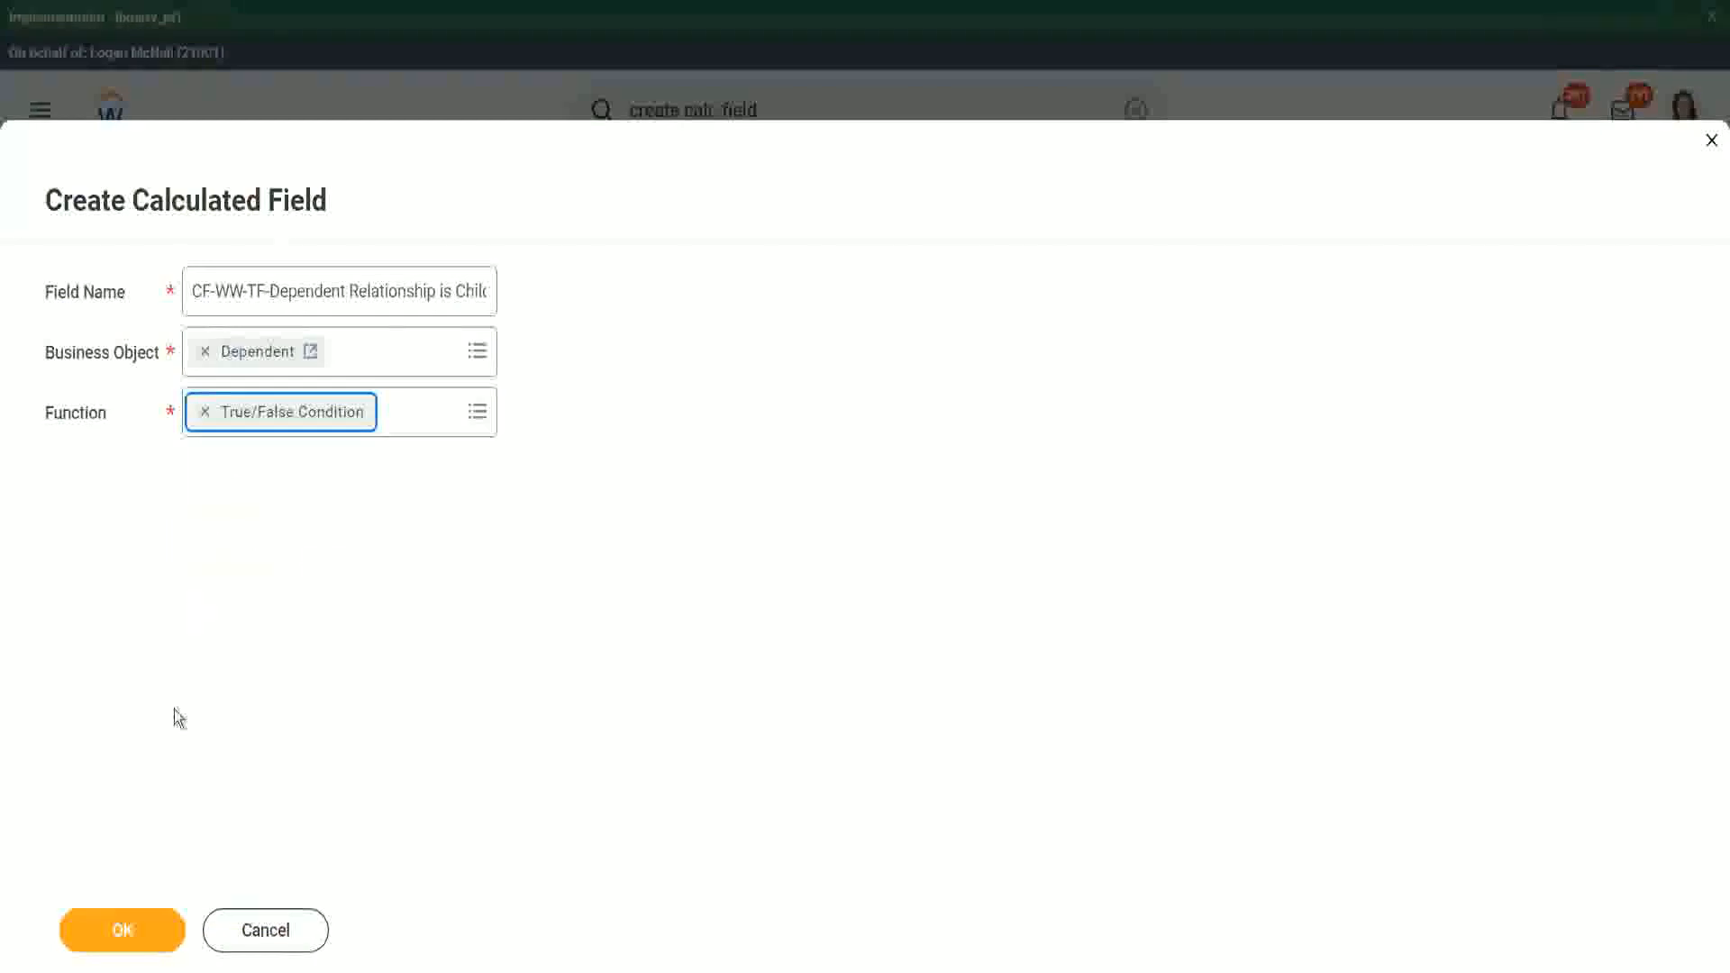
left_click(140, 933)
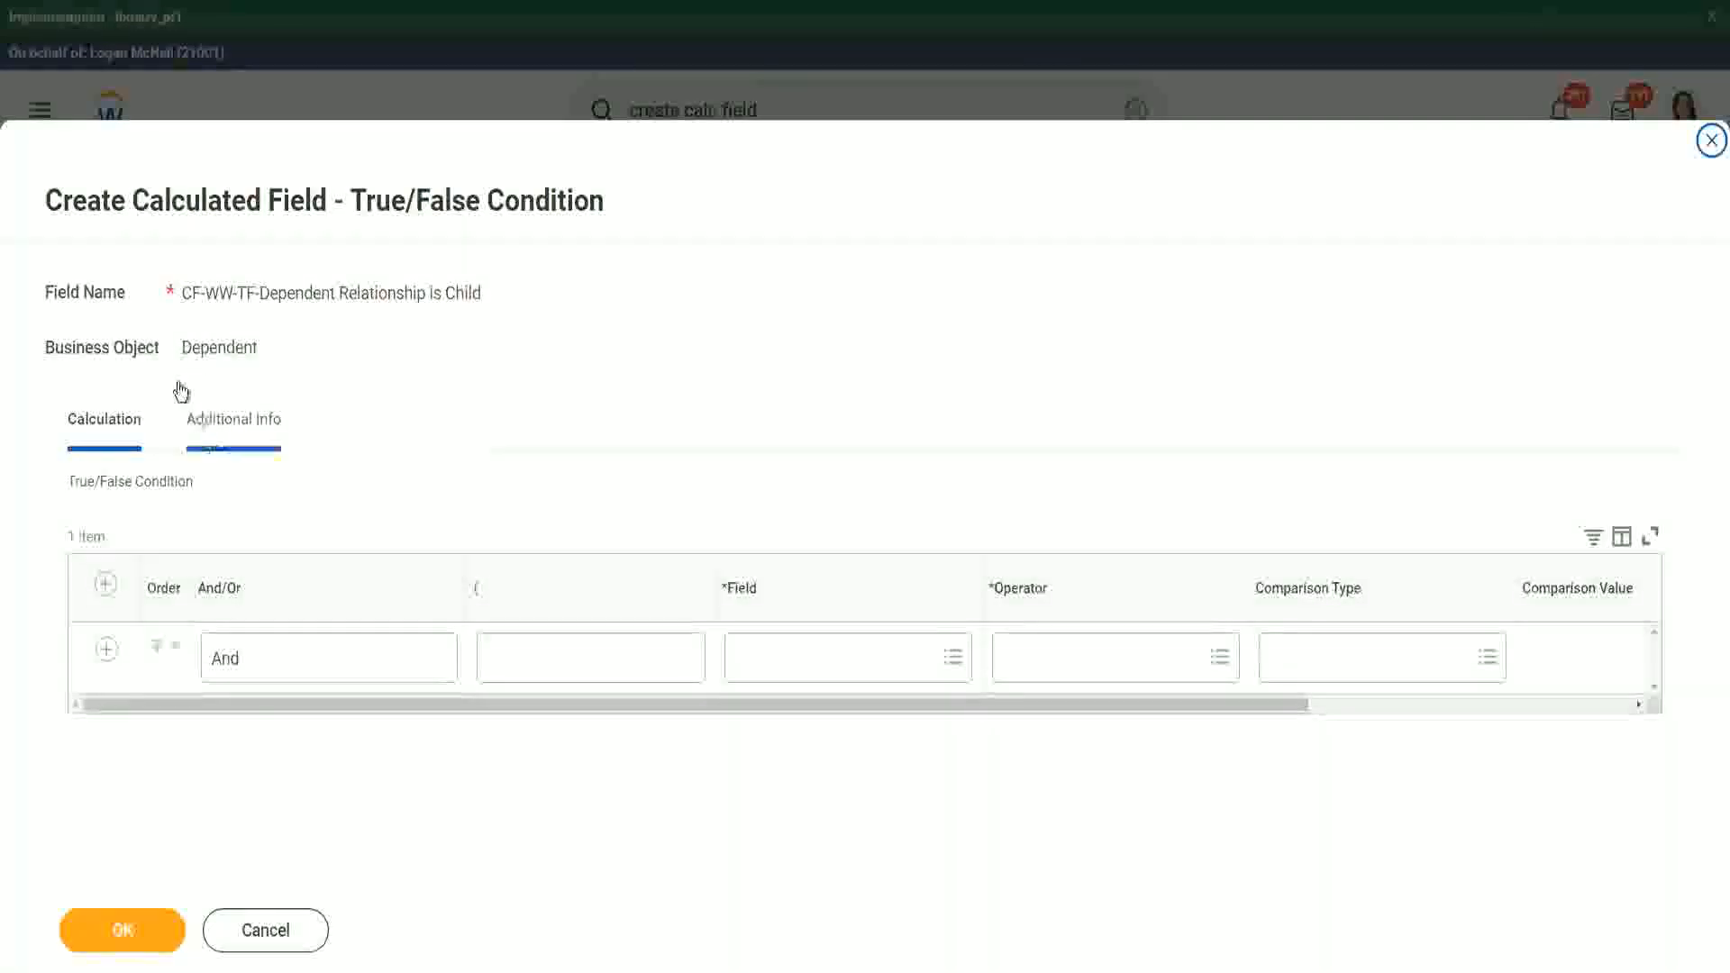
Step: Choose the delivered single-instance Relationship field for the condition row and review its report field details
left_click_drag(183, 348, 260, 348)
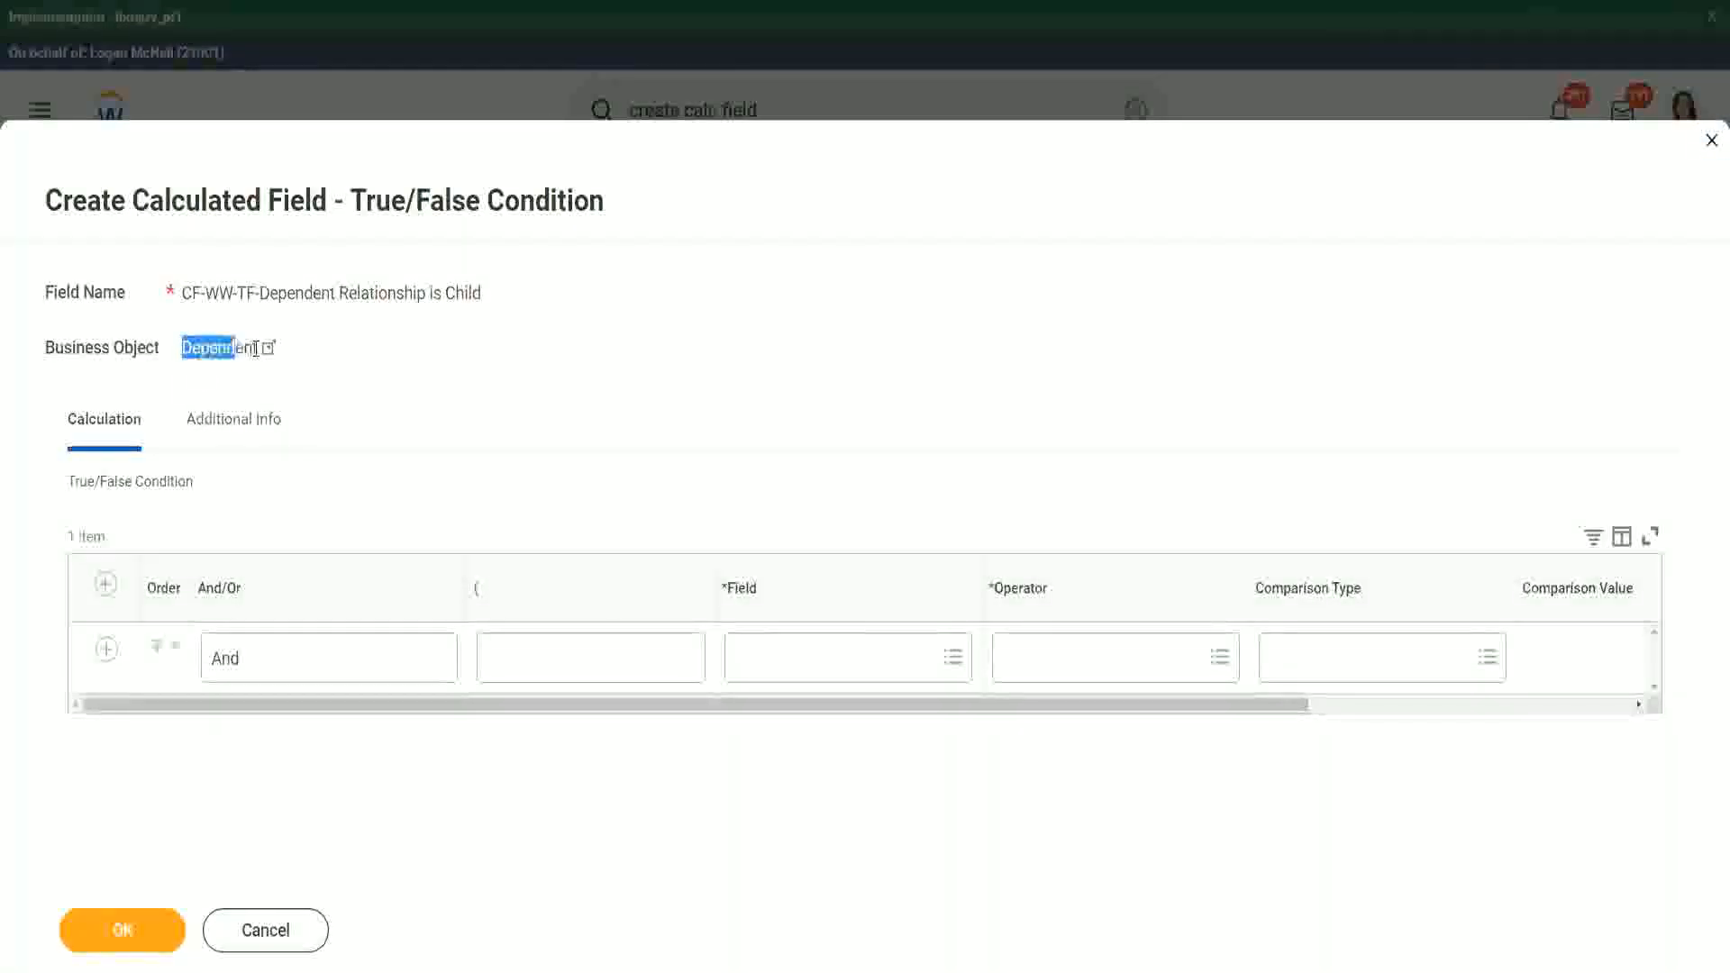
left_click(788, 655)
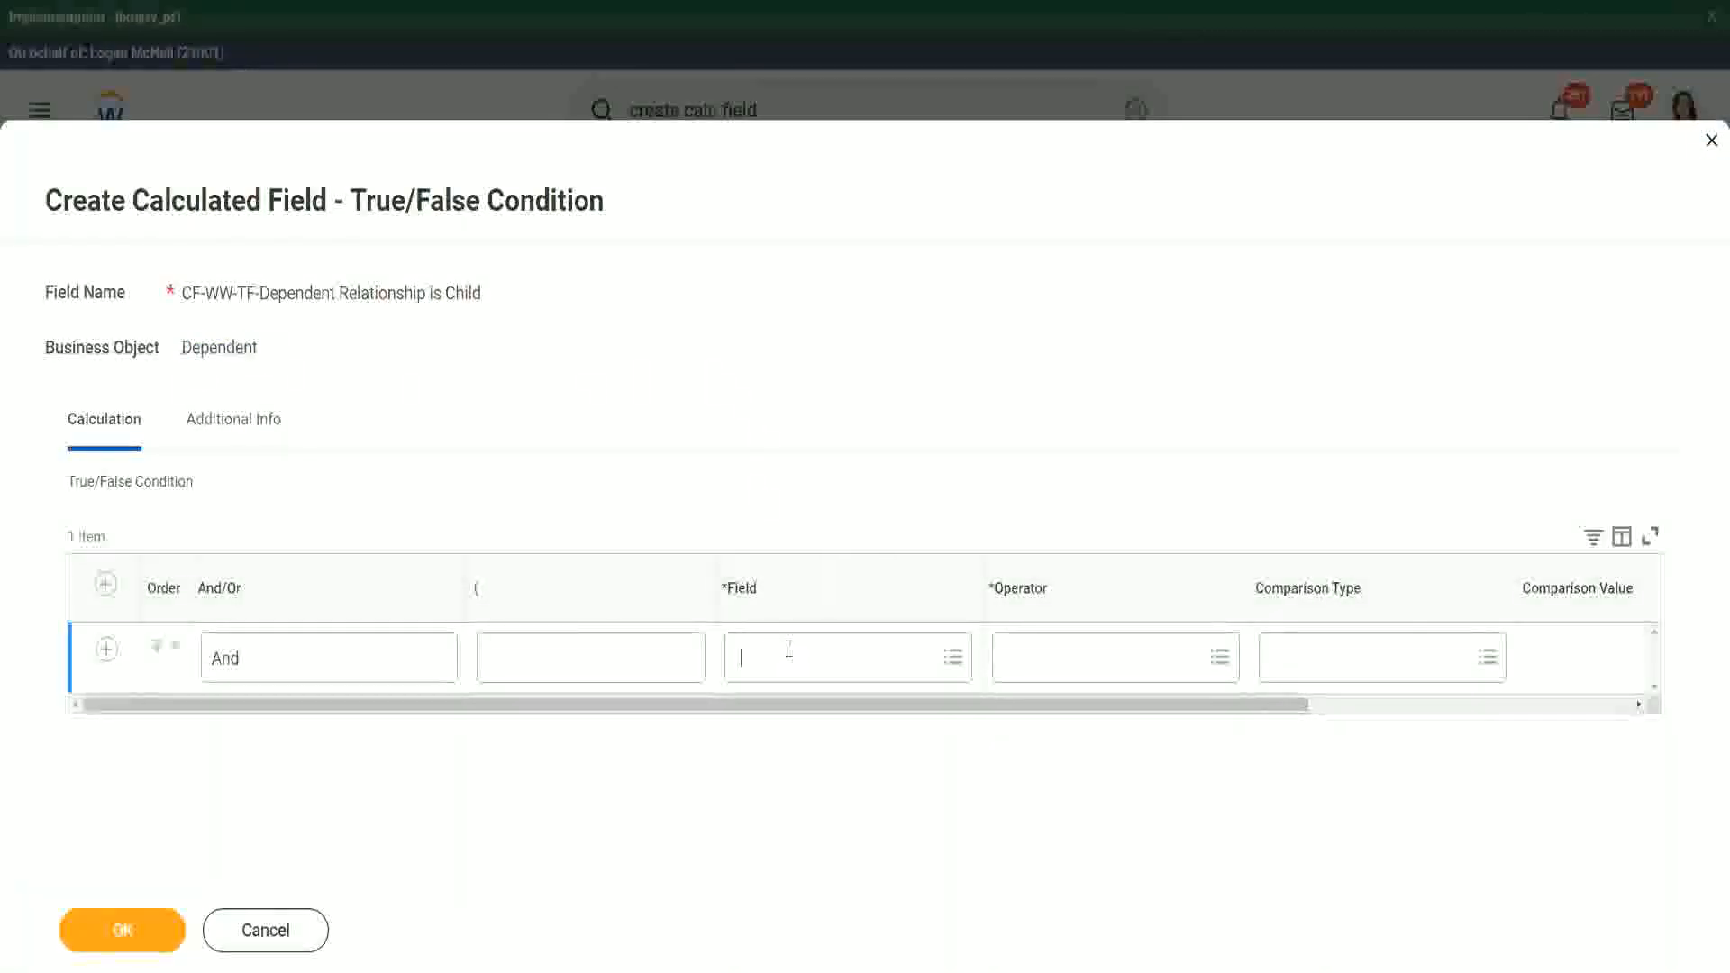
type("relation")
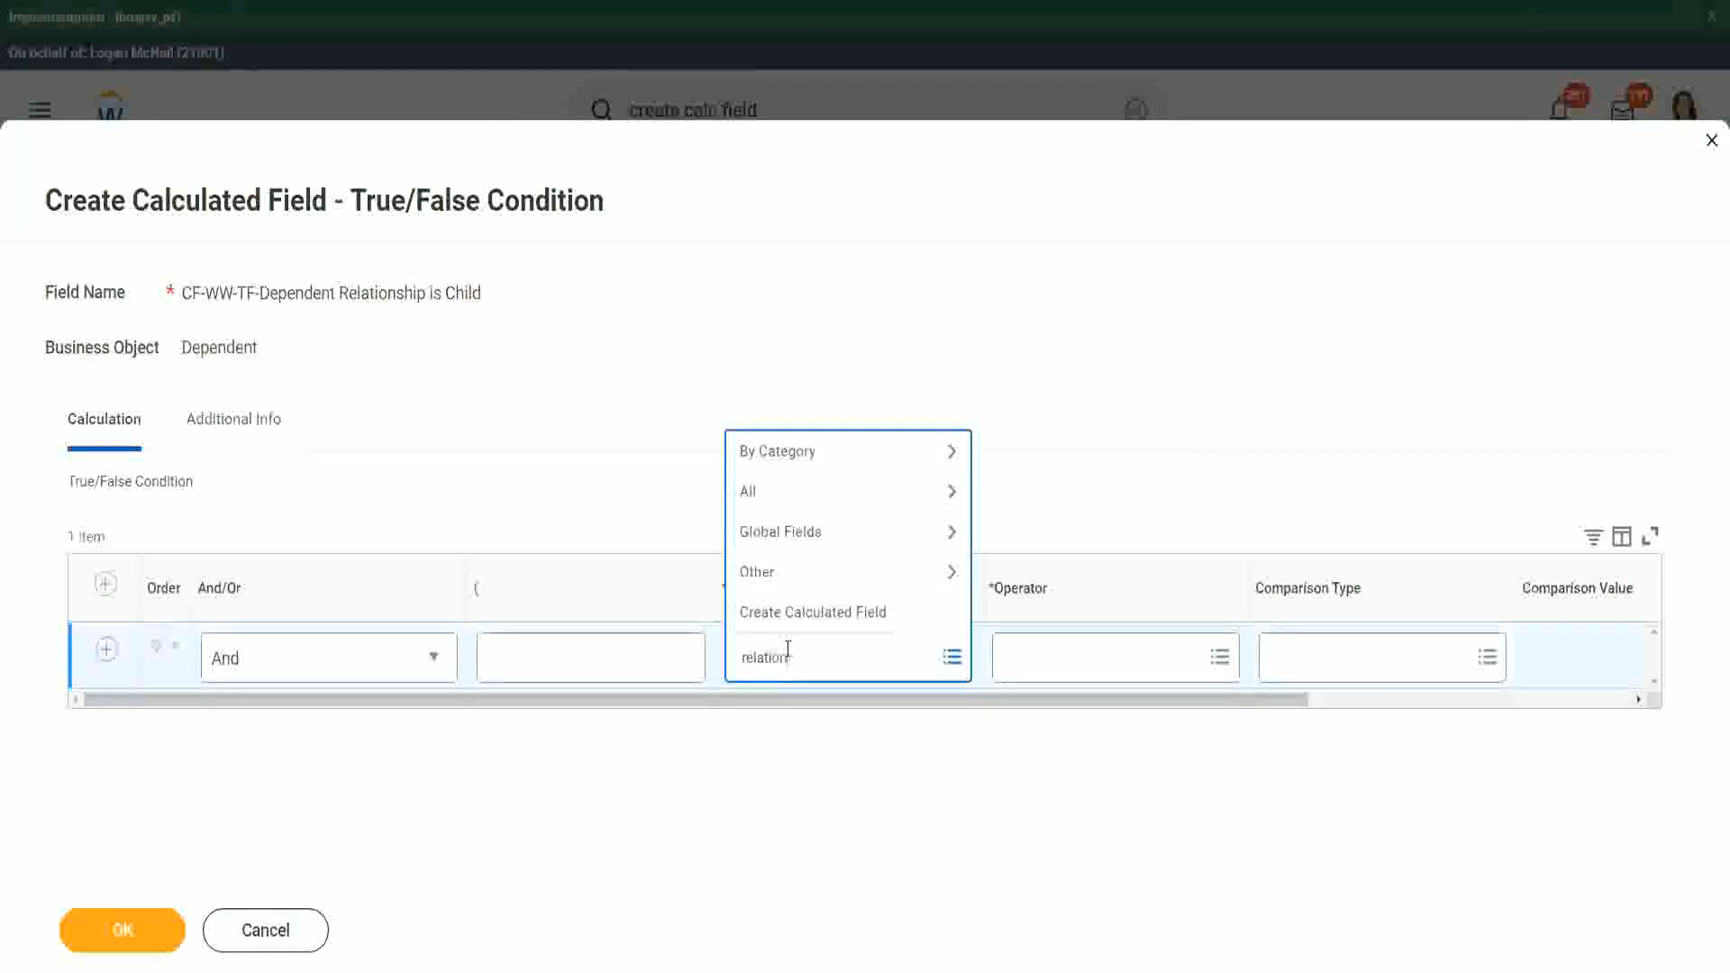
type("ship")
key("Return")
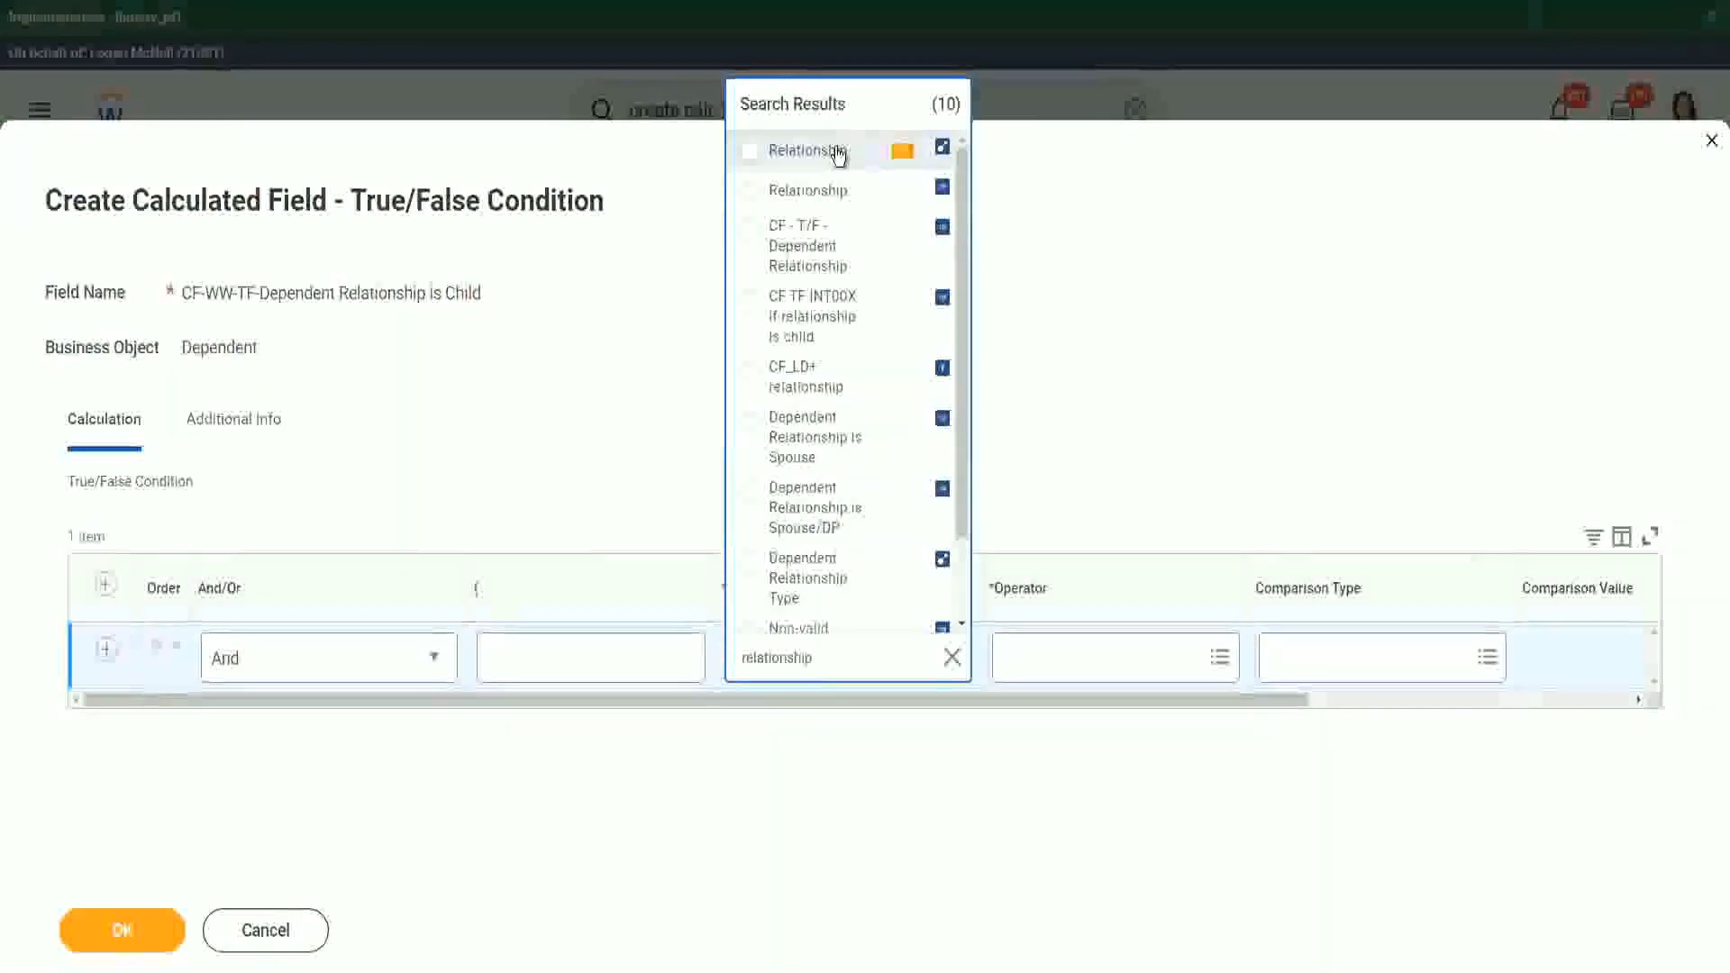
left_click(838, 153)
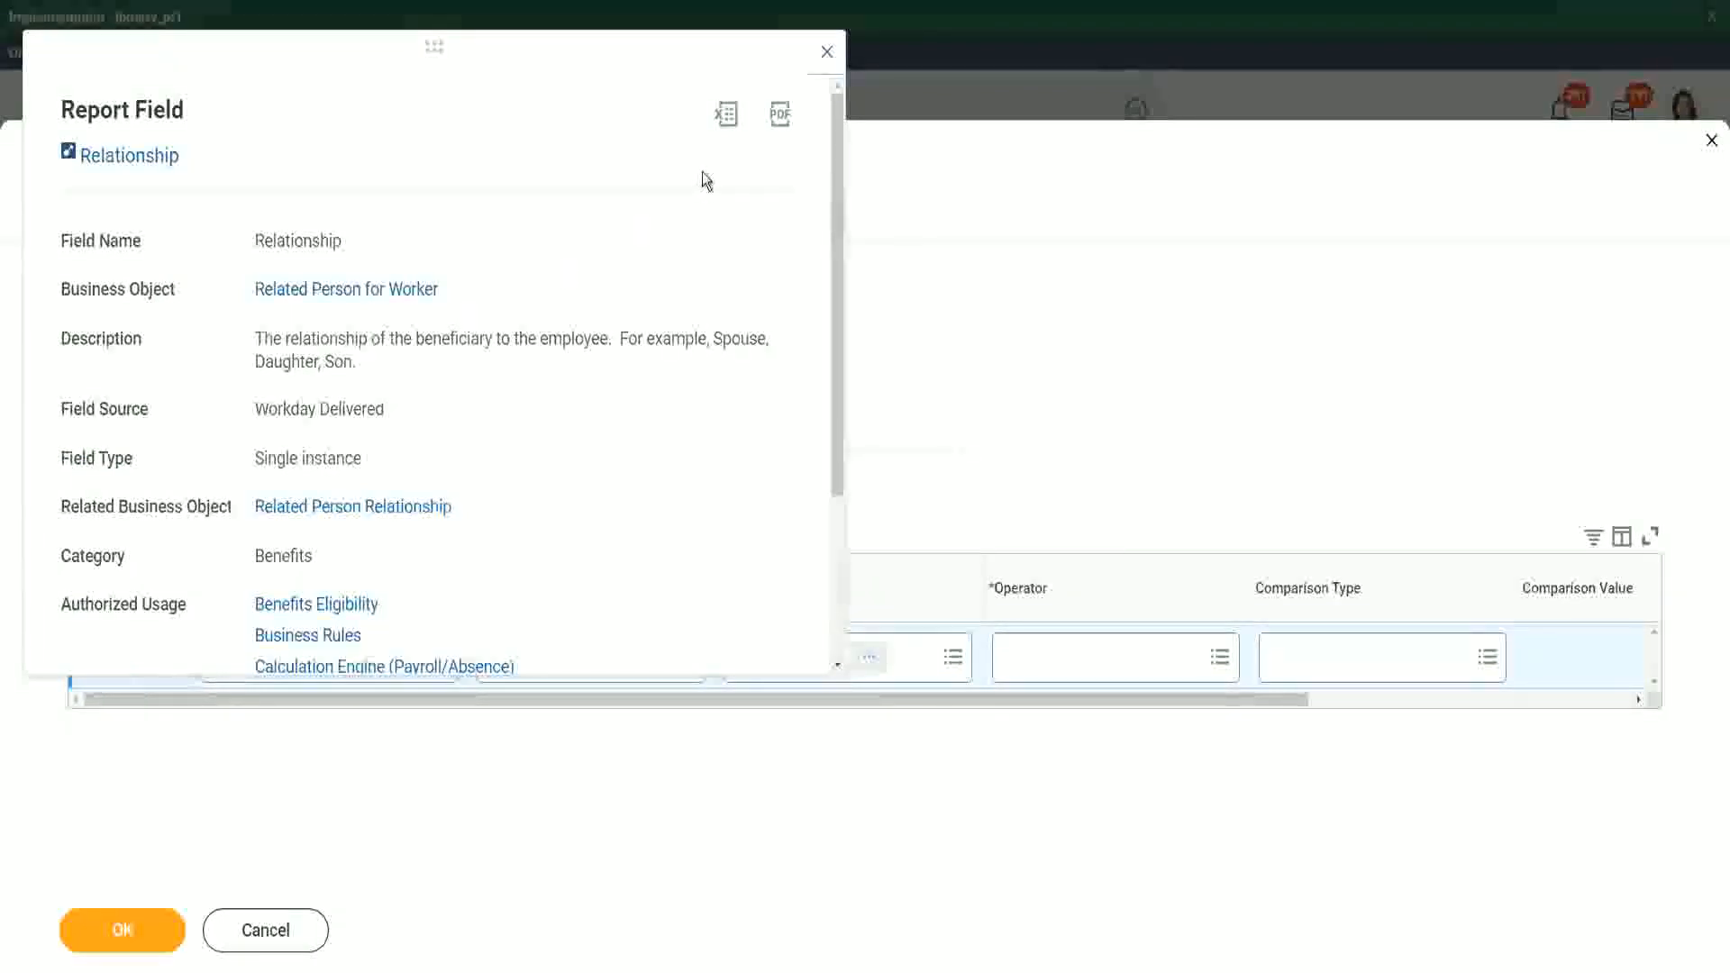
left_click(826, 52)
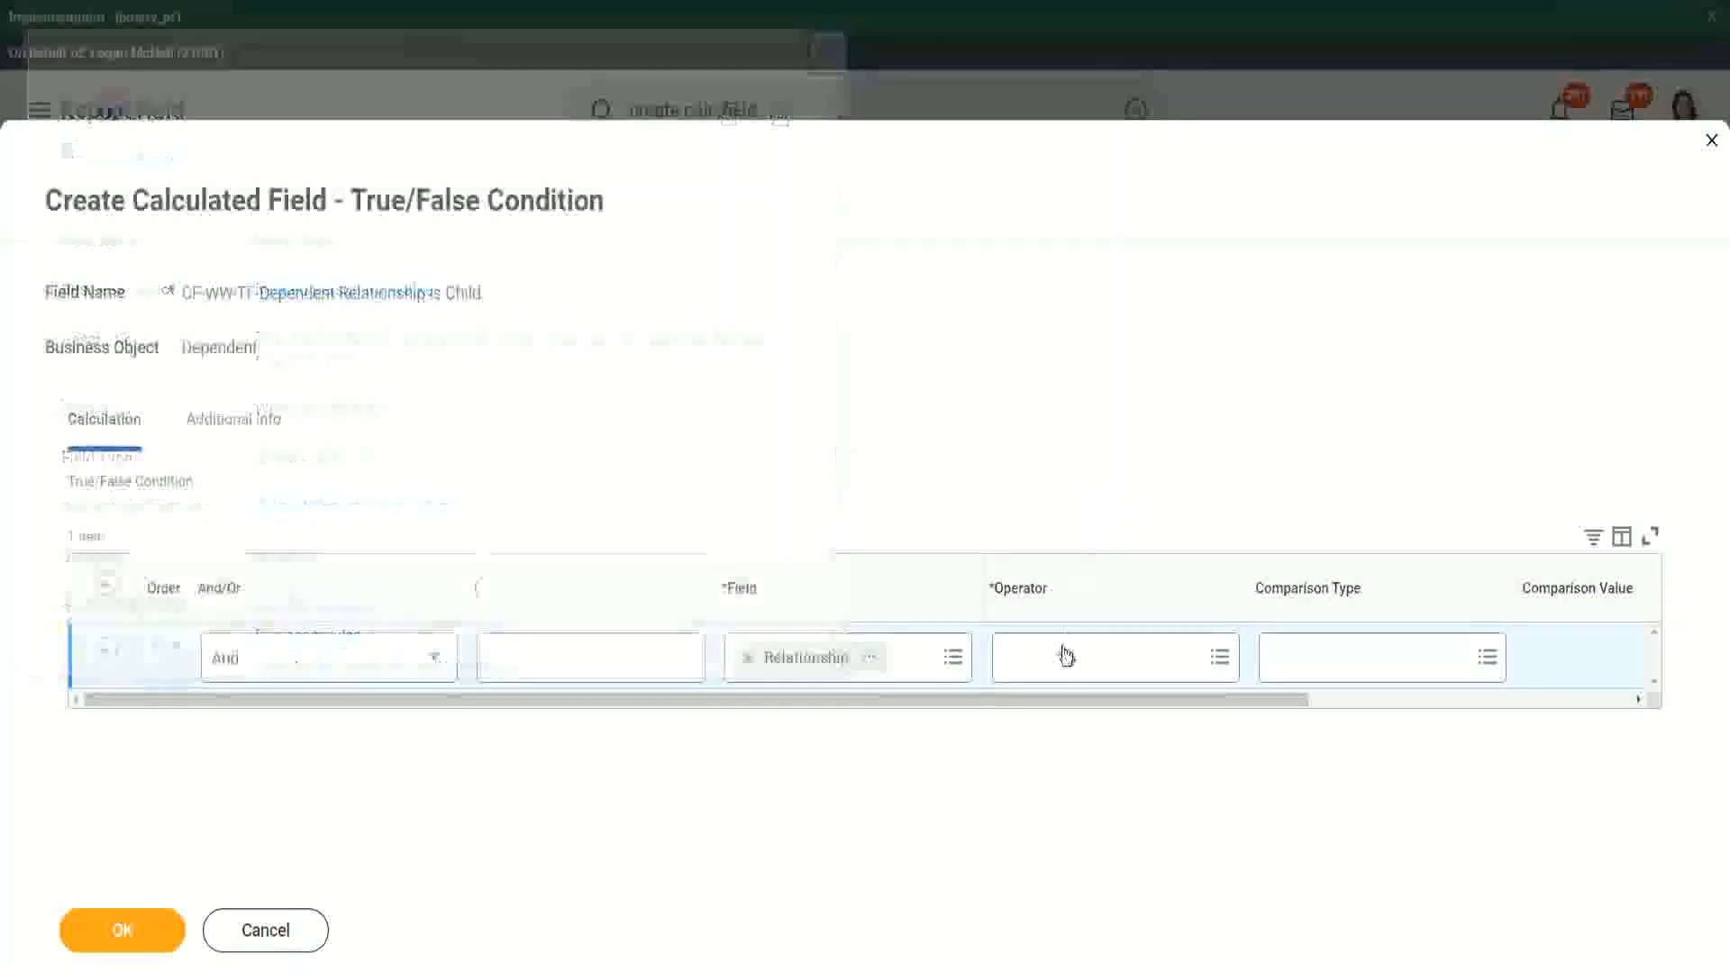
Step: Set the operator of the Relationship condition to "in the selection list"
left_click(1065, 656)
left_click(1082, 573)
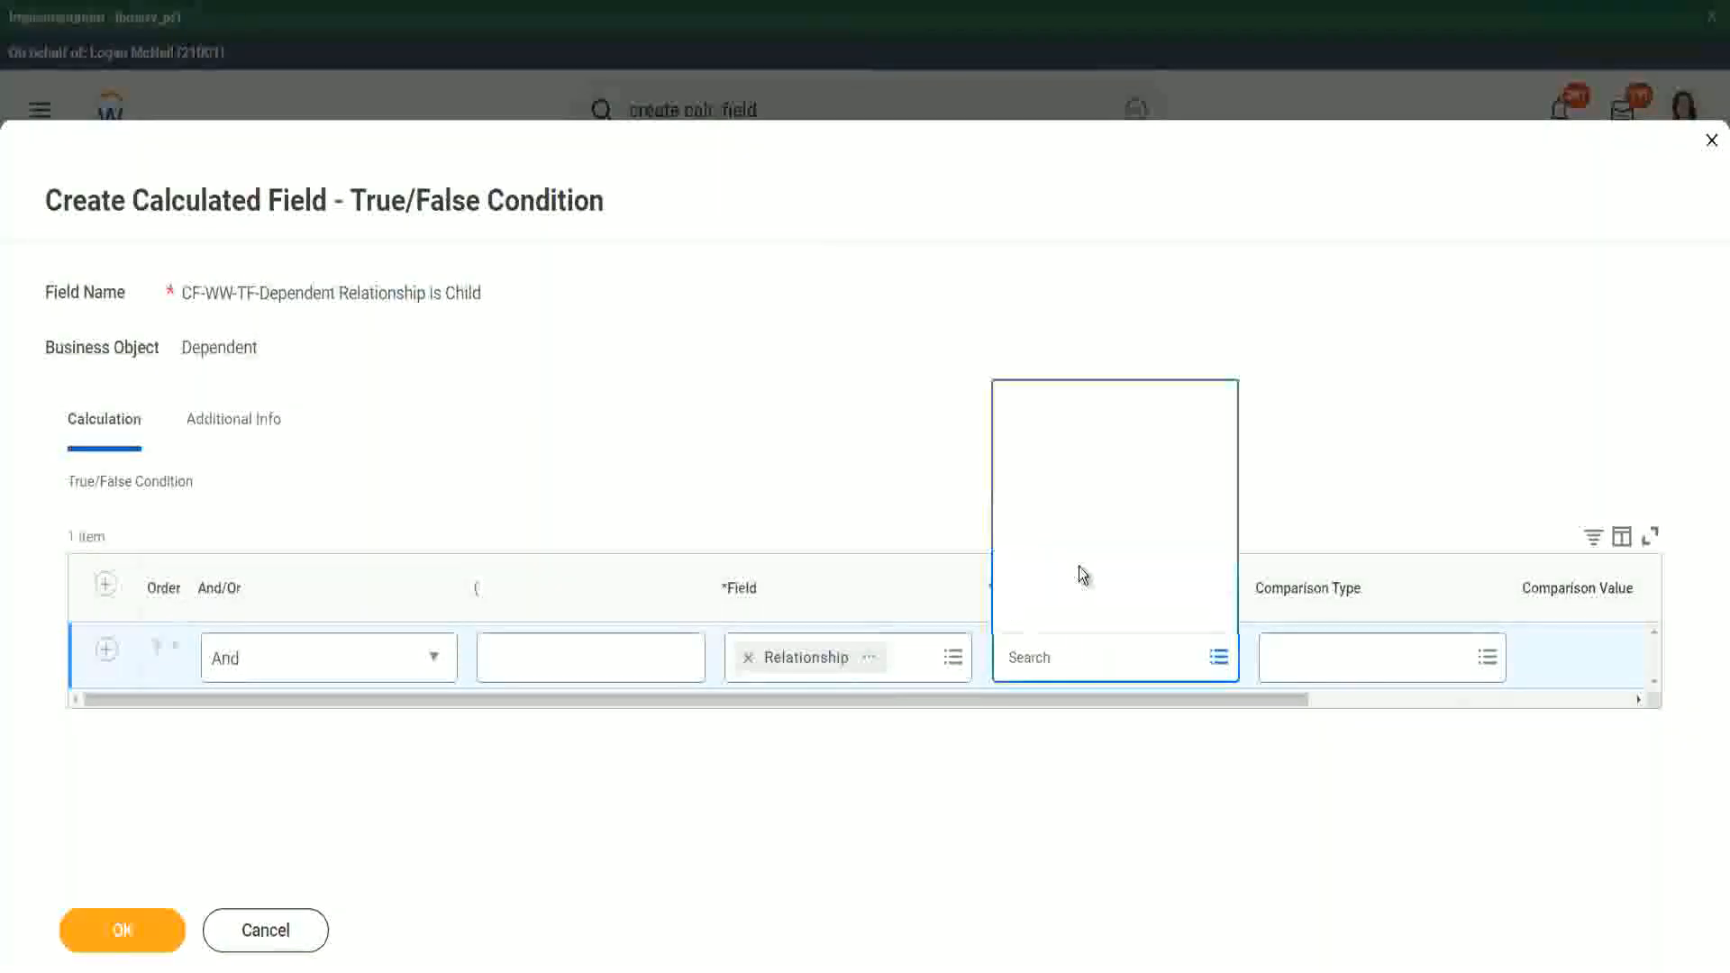
left_click(1105, 495)
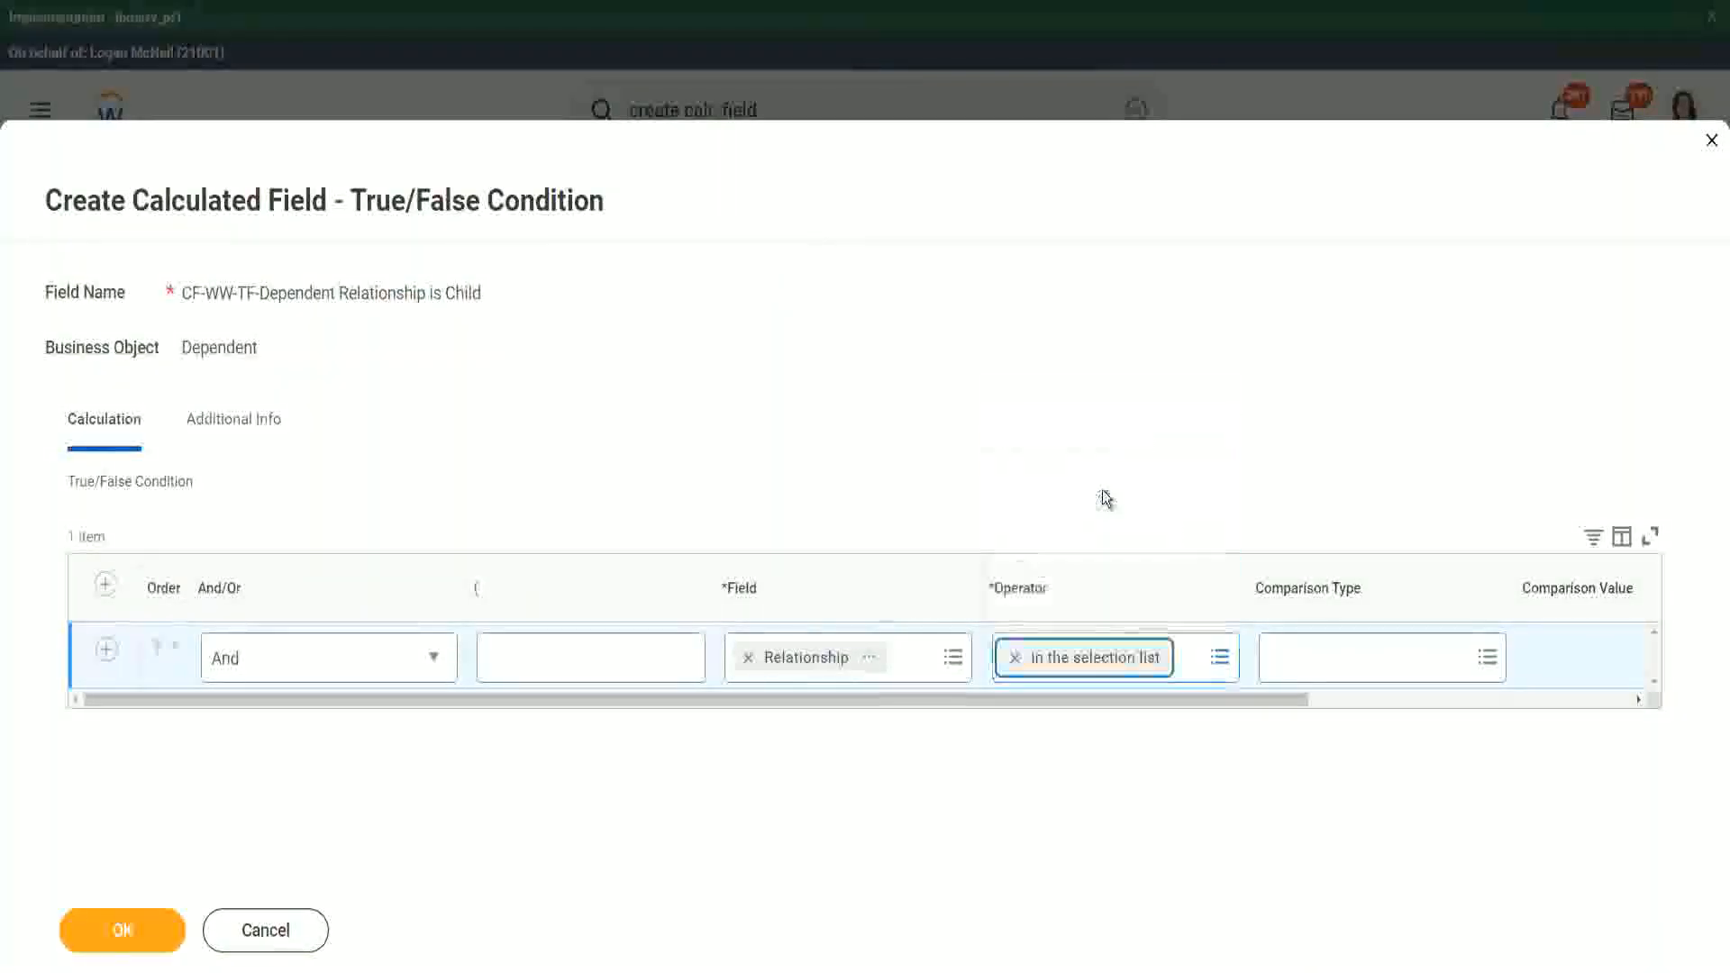
Step: Set the Relationship condition's comparison value to Child and save the true/false calculated field
left_click_drag(1111, 716, 1459, 698)
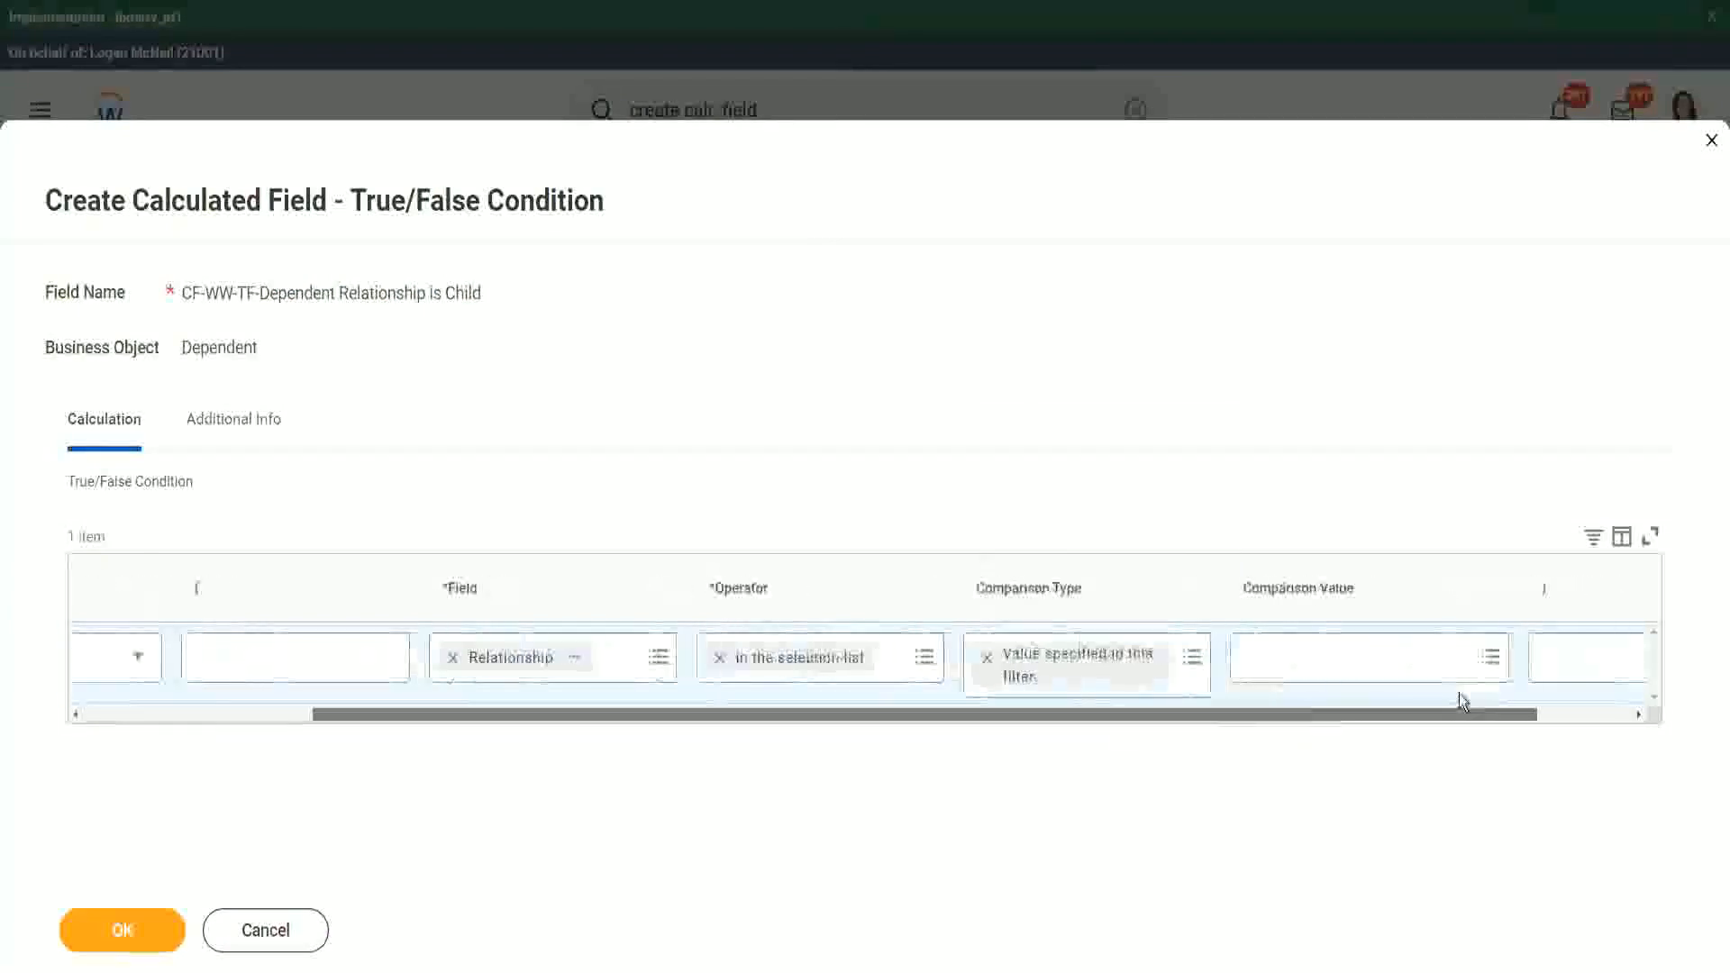
left_click(1183, 660)
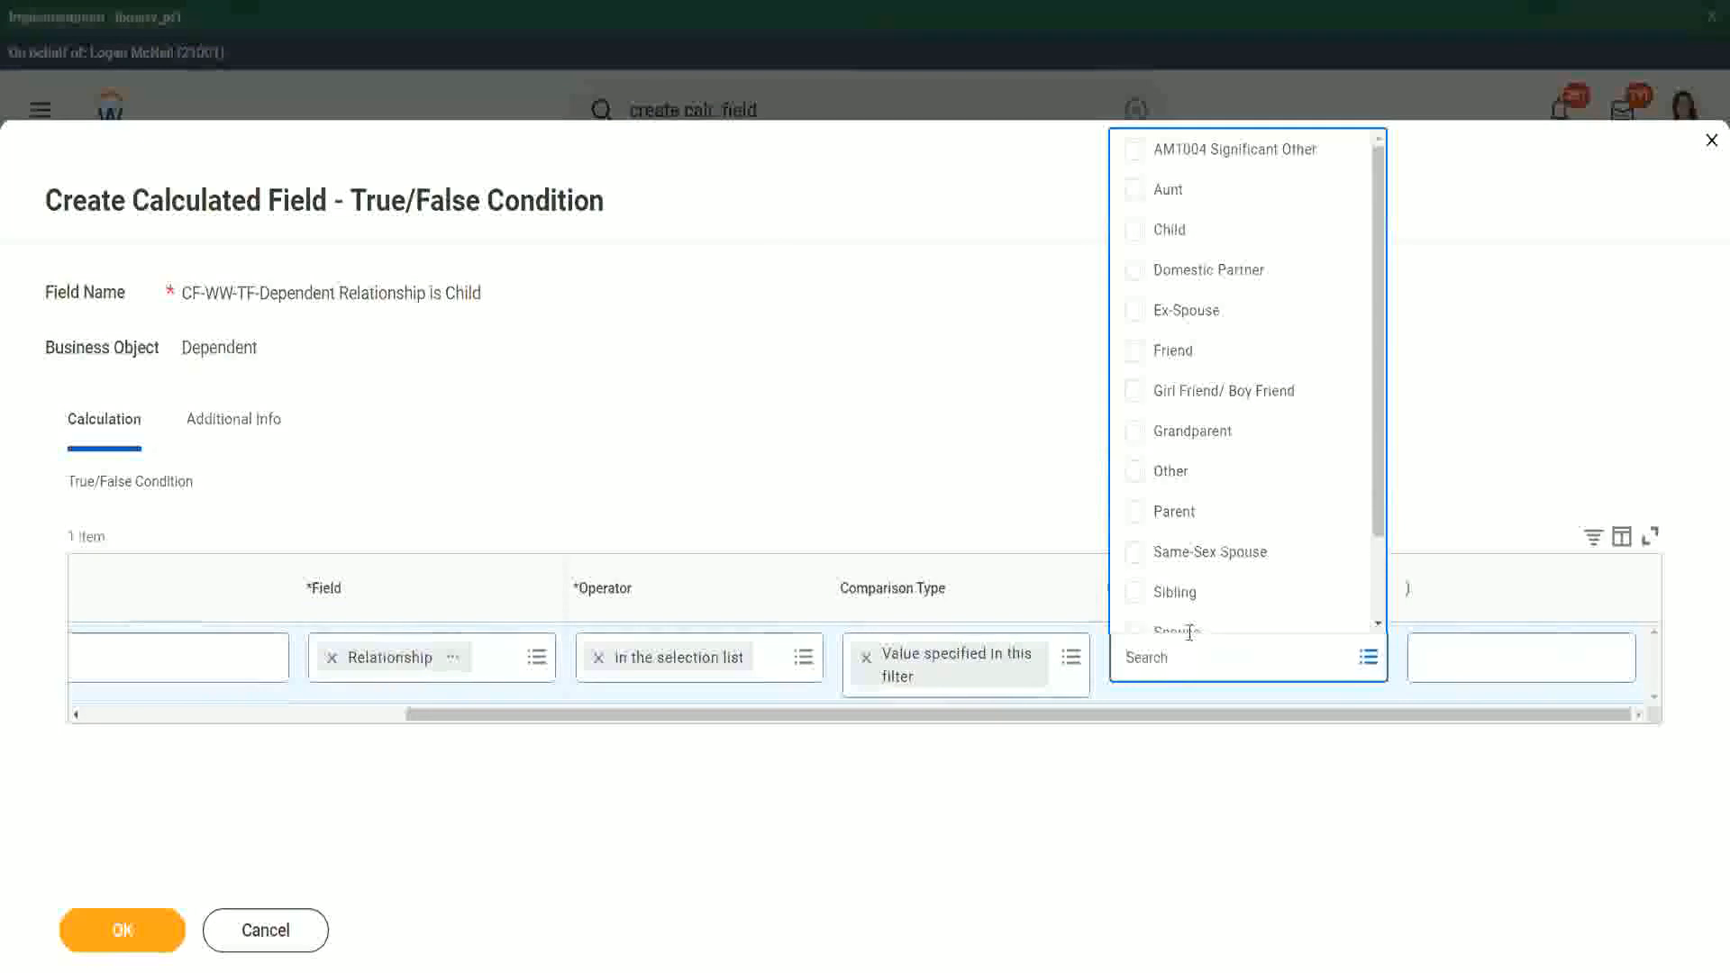
left_click(1137, 236)
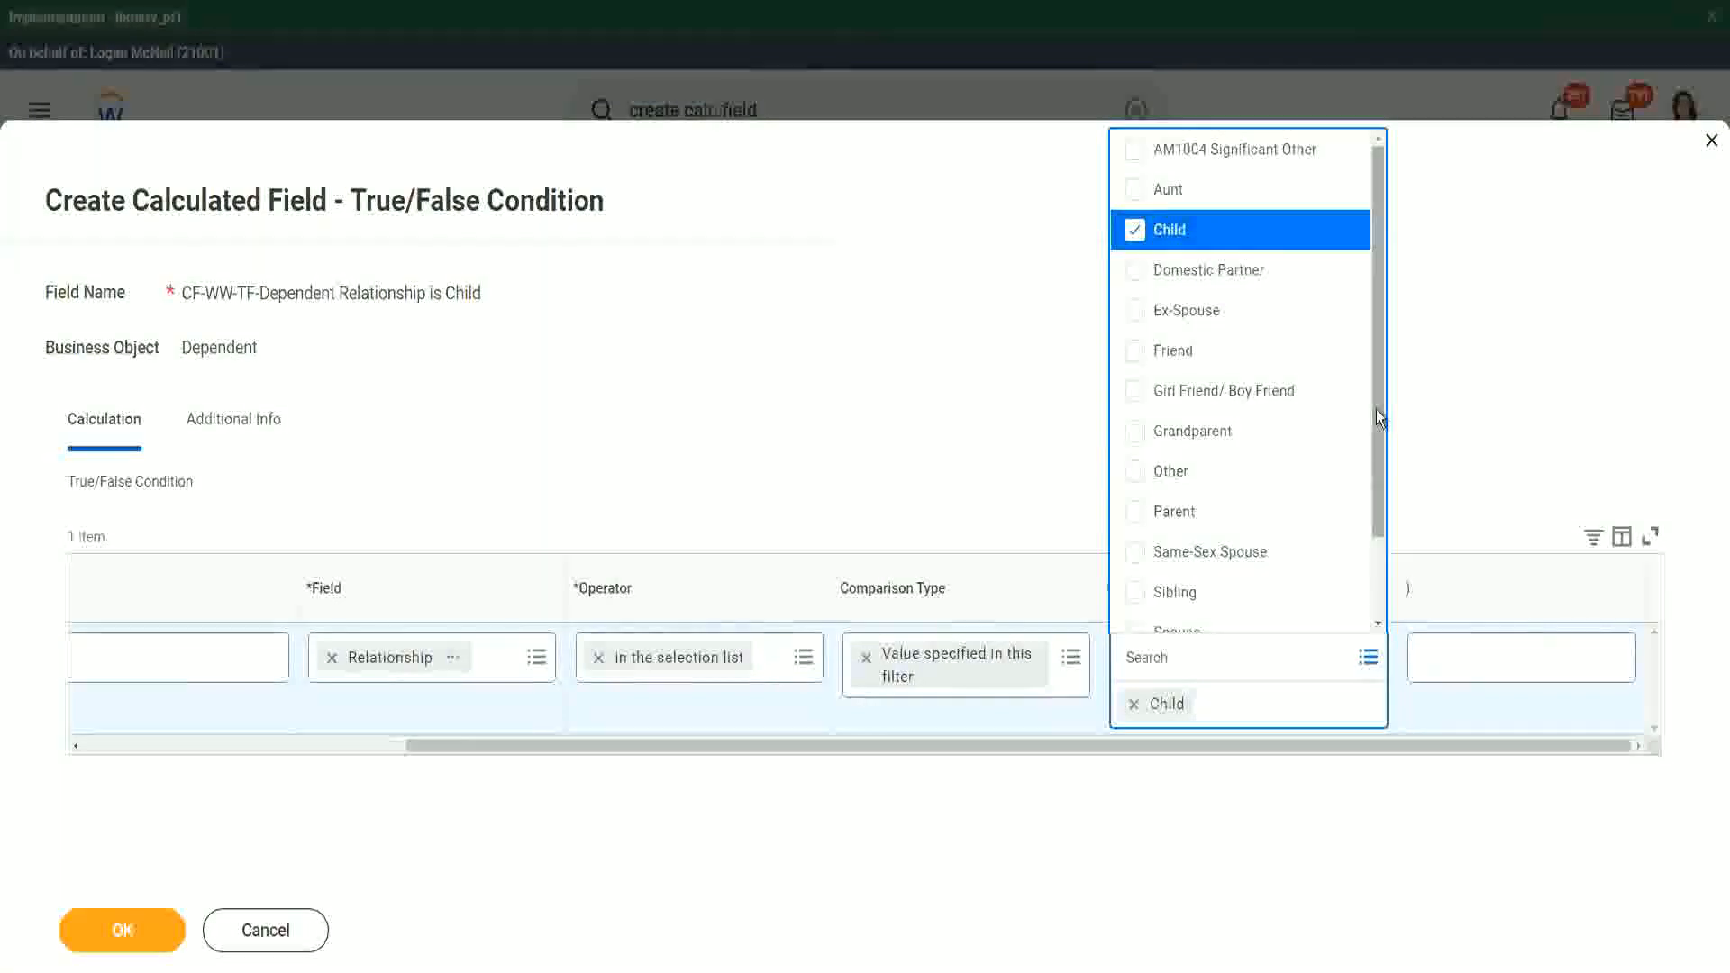
left_click_drag(1376, 409, 1376, 517)
mouse_move(1392, 435)
left_mouse_down()
mouse_move(1392, 328)
mouse_move(1417, 315)
mouse_move(1374, 389)
mouse_move(1375, 458)
mouse_move(1395, 428)
left_mouse_up()
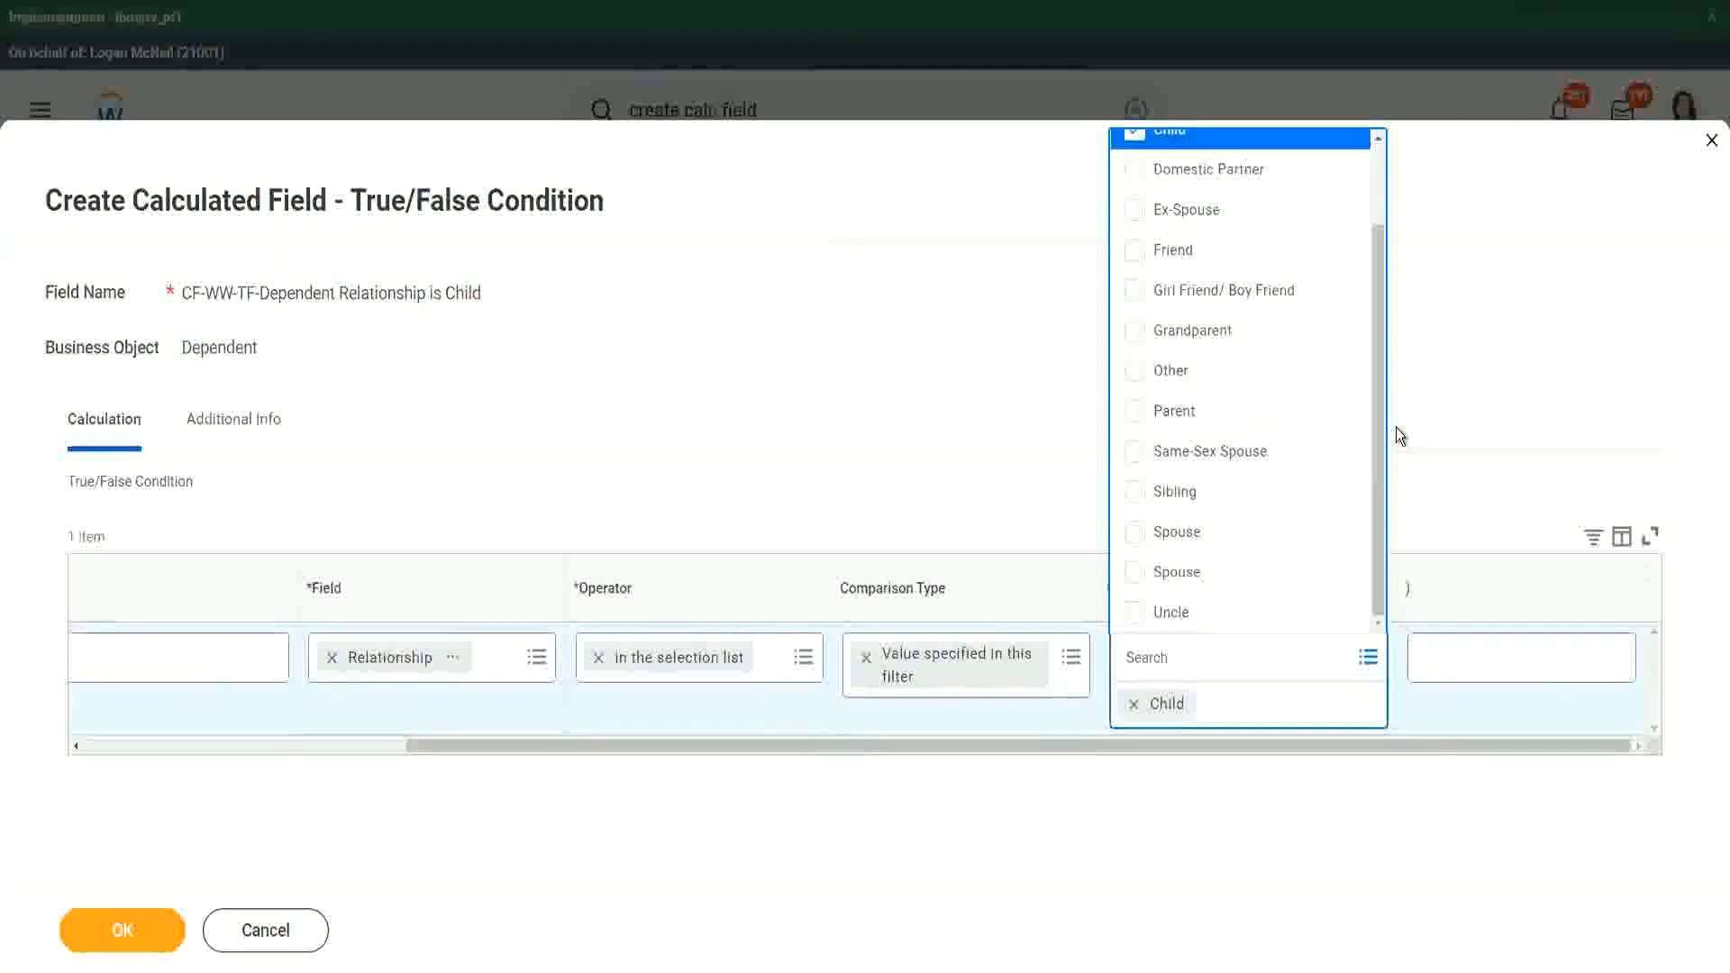
left_click(932, 403)
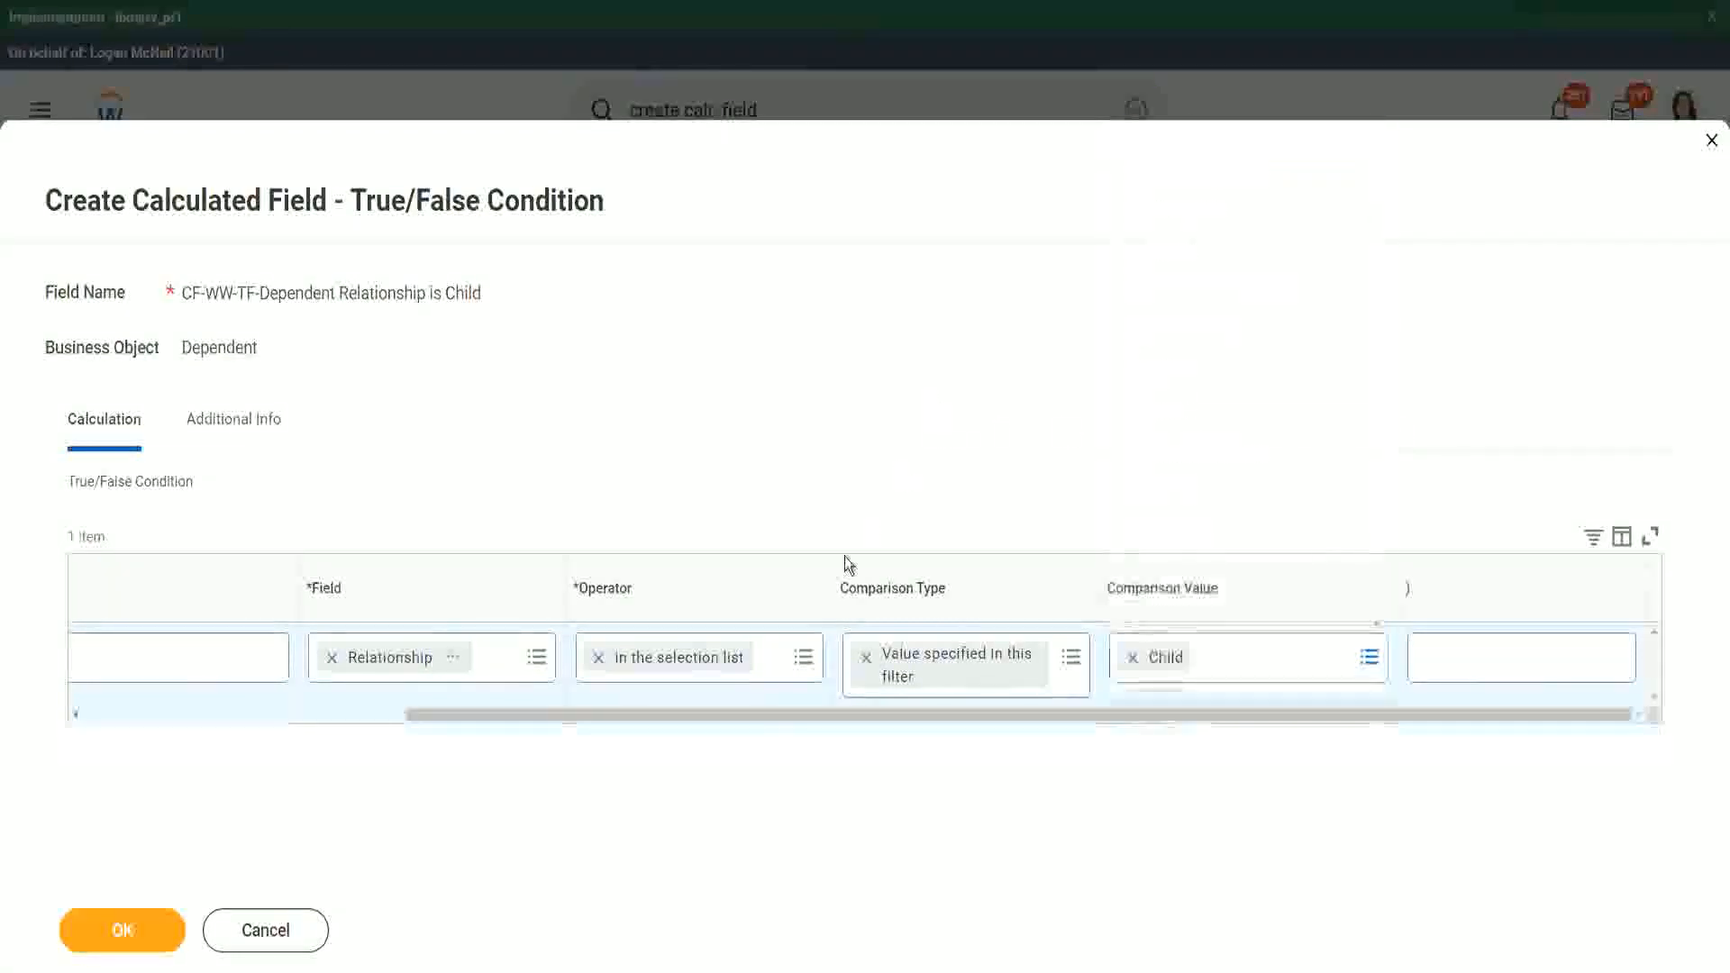
left_click_drag(489, 720, 119, 765)
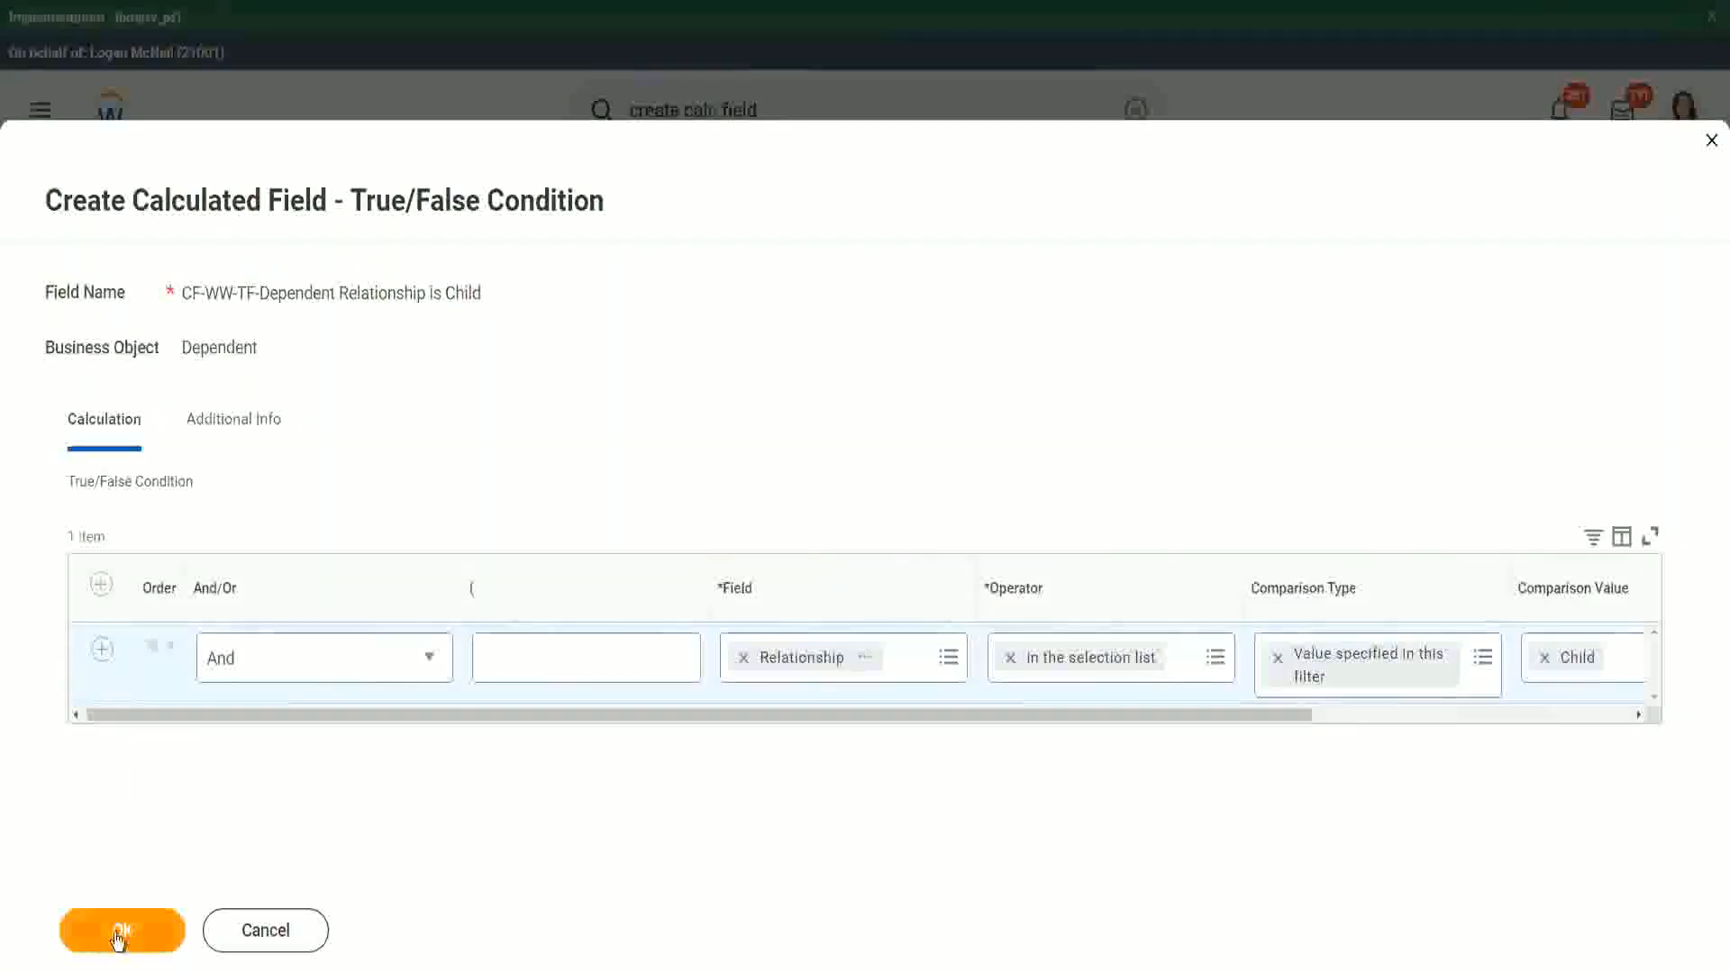
left_click(117, 935)
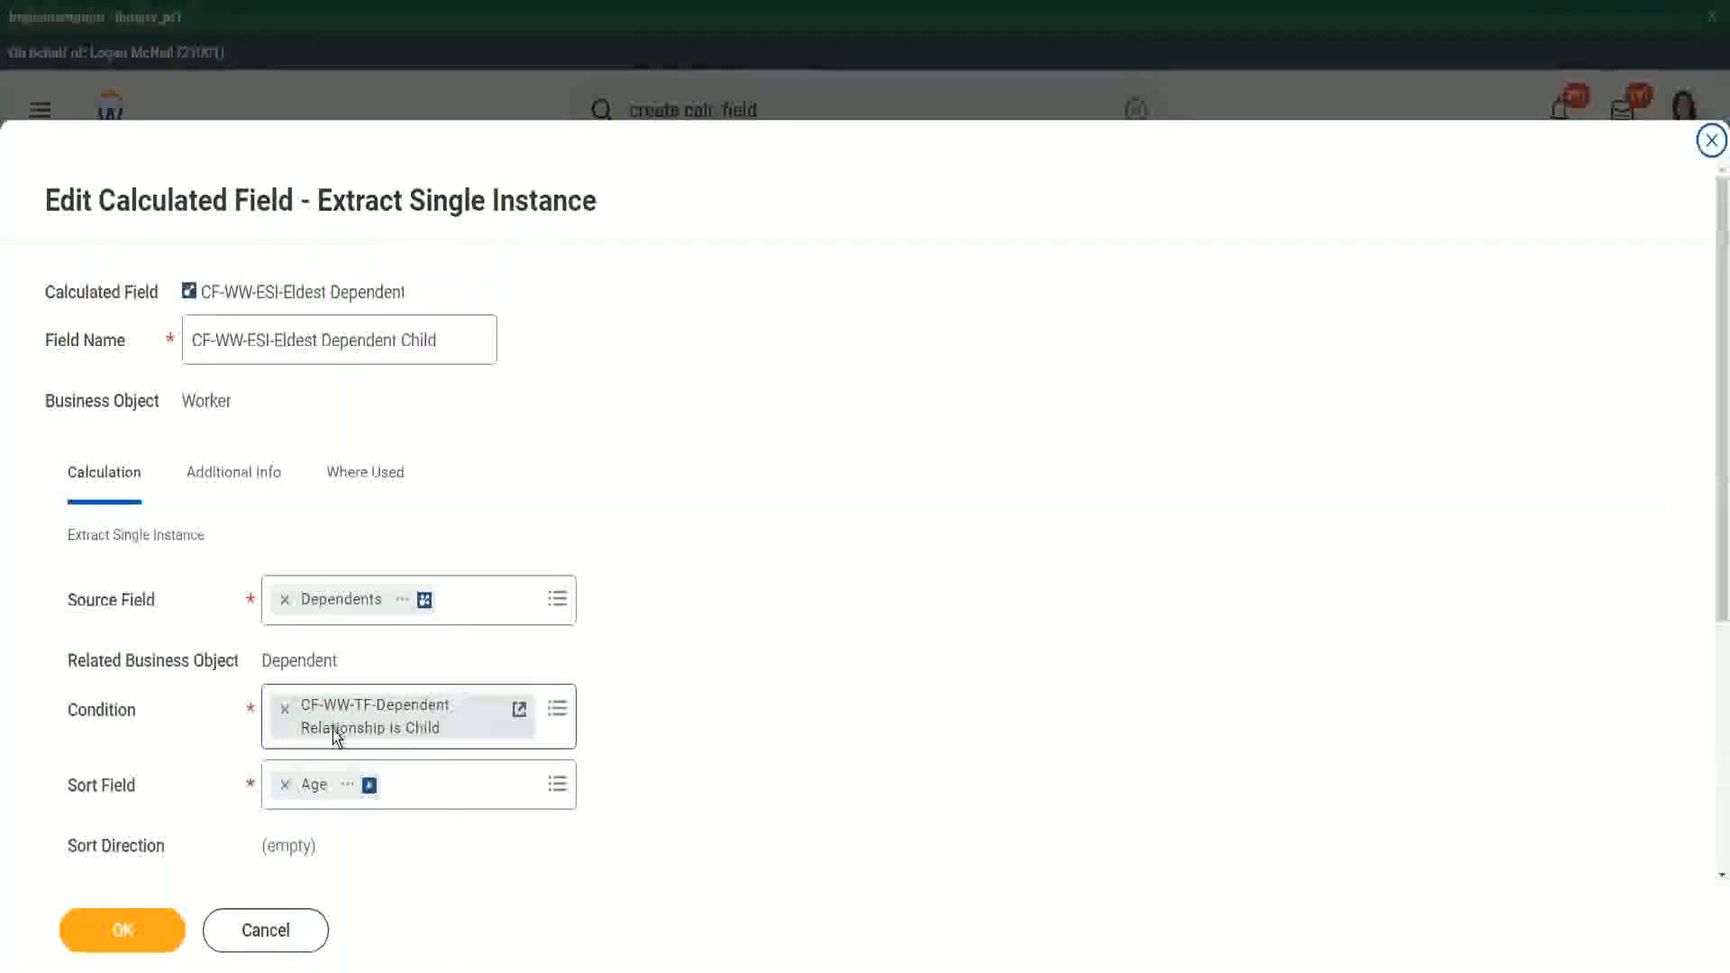
Step: Save the CF-WW-ESI-Eldest Dependent Child calculated field and copy its name
scroll(335, 734, "down", 3)
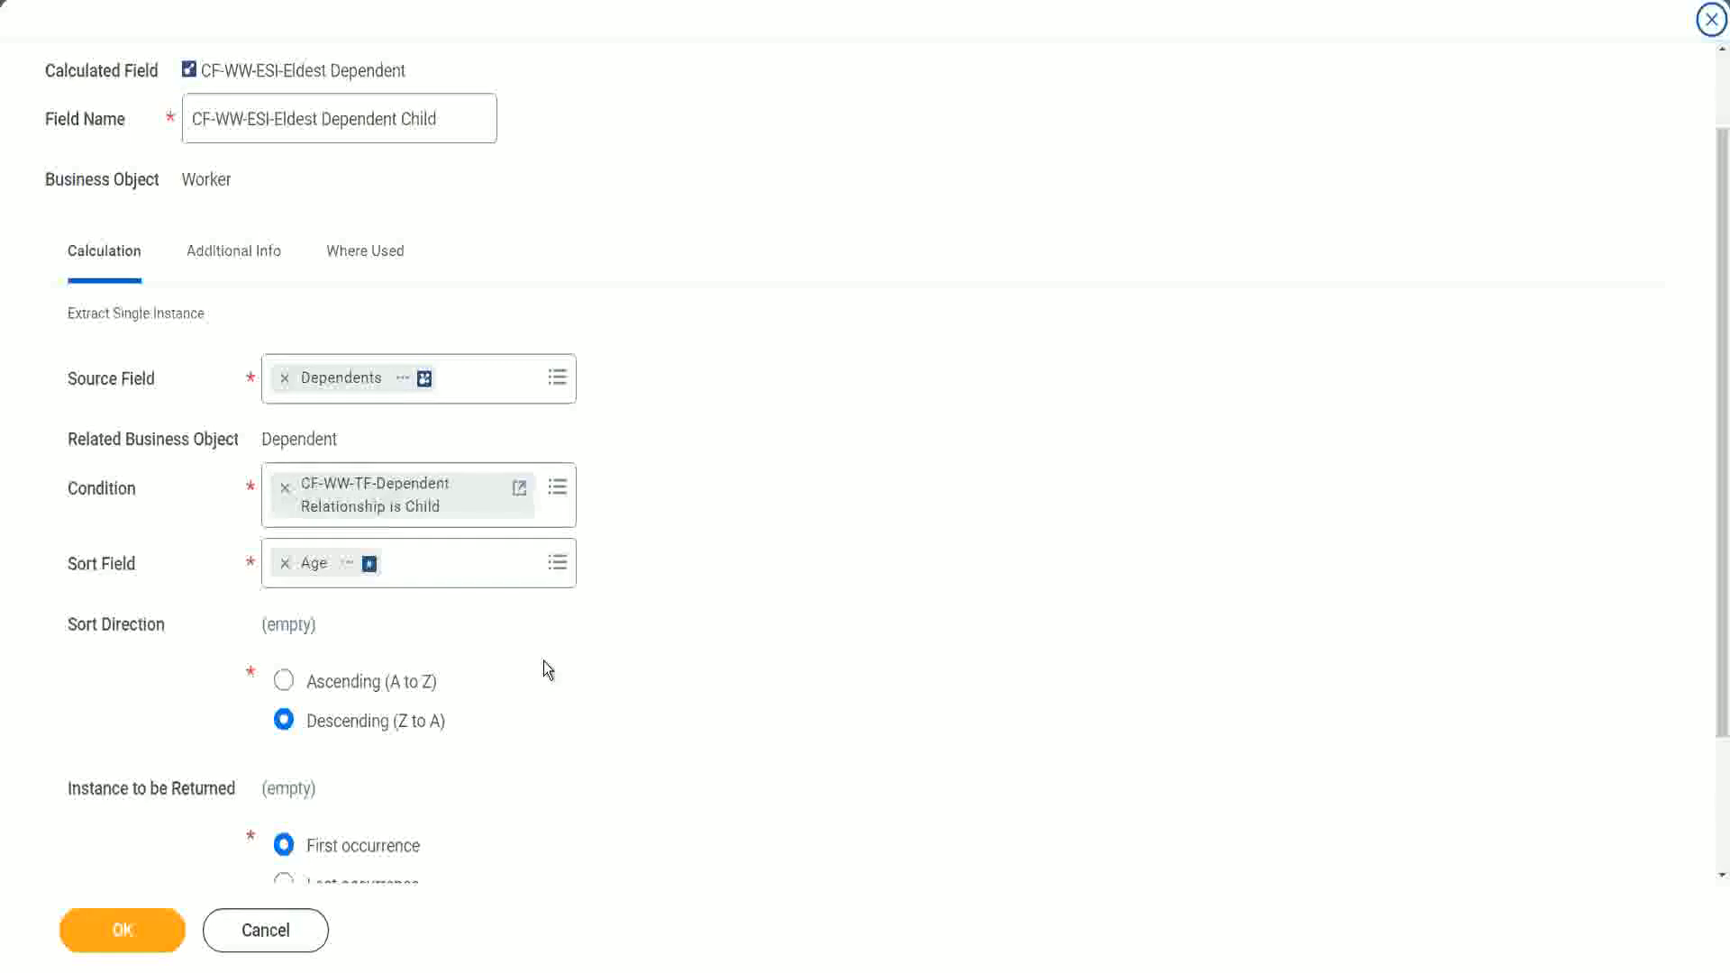
left_click(112, 935)
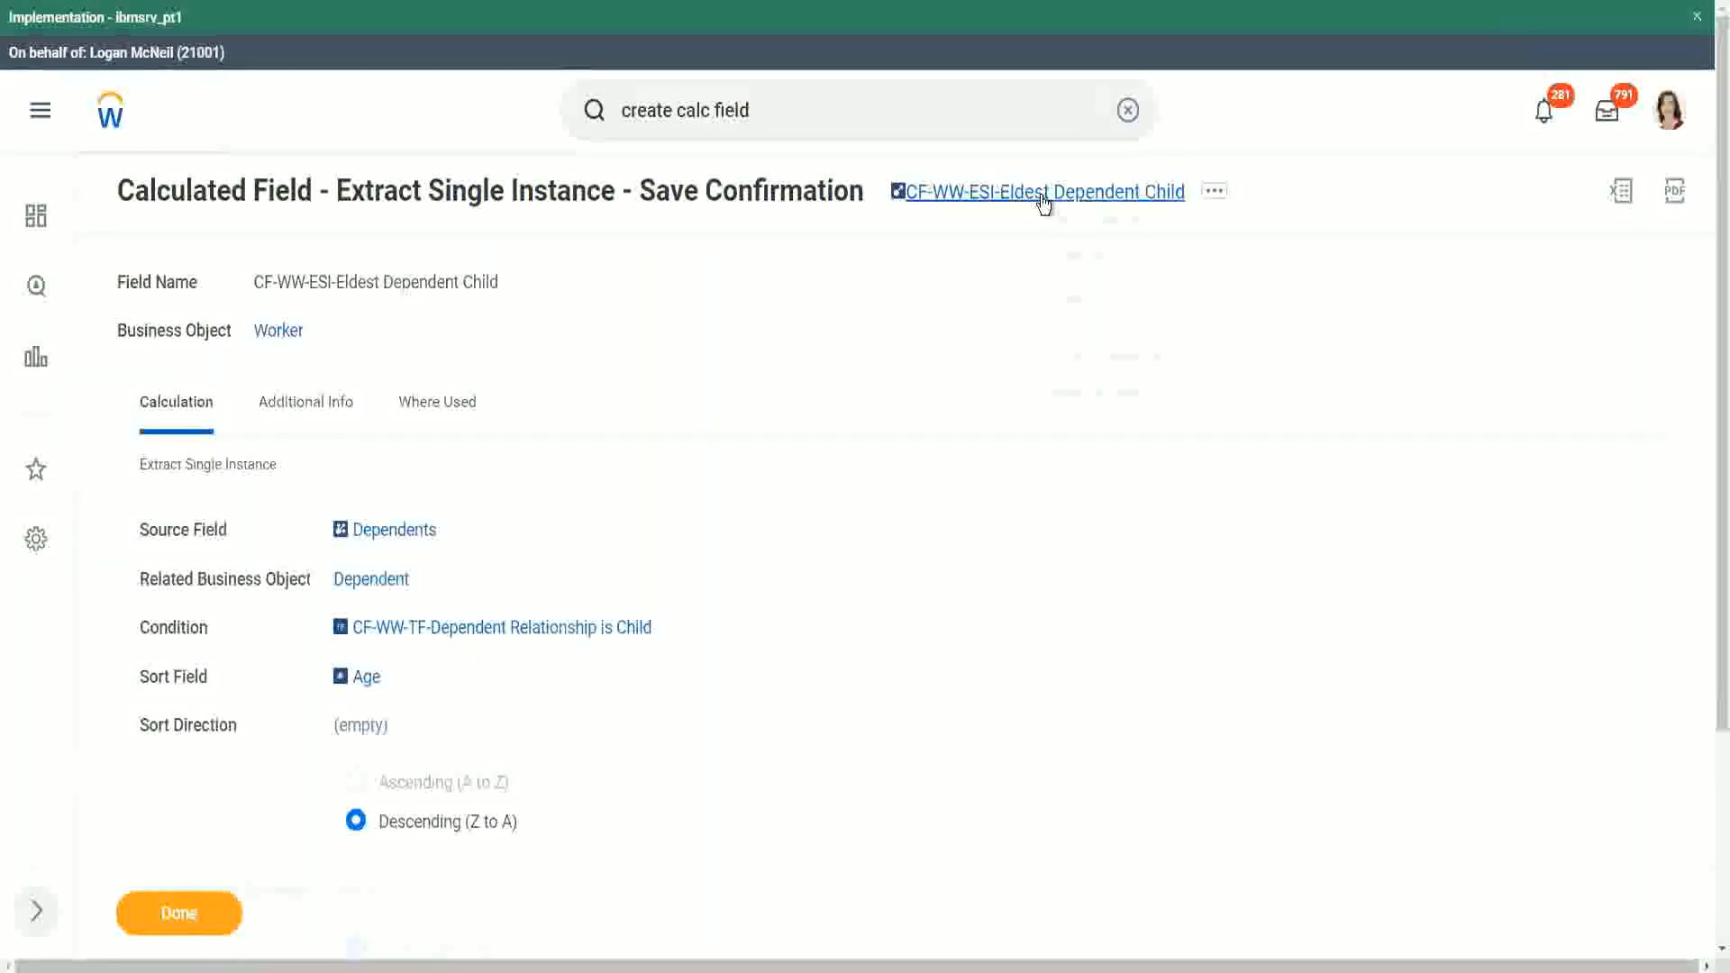
right_click(1045, 198)
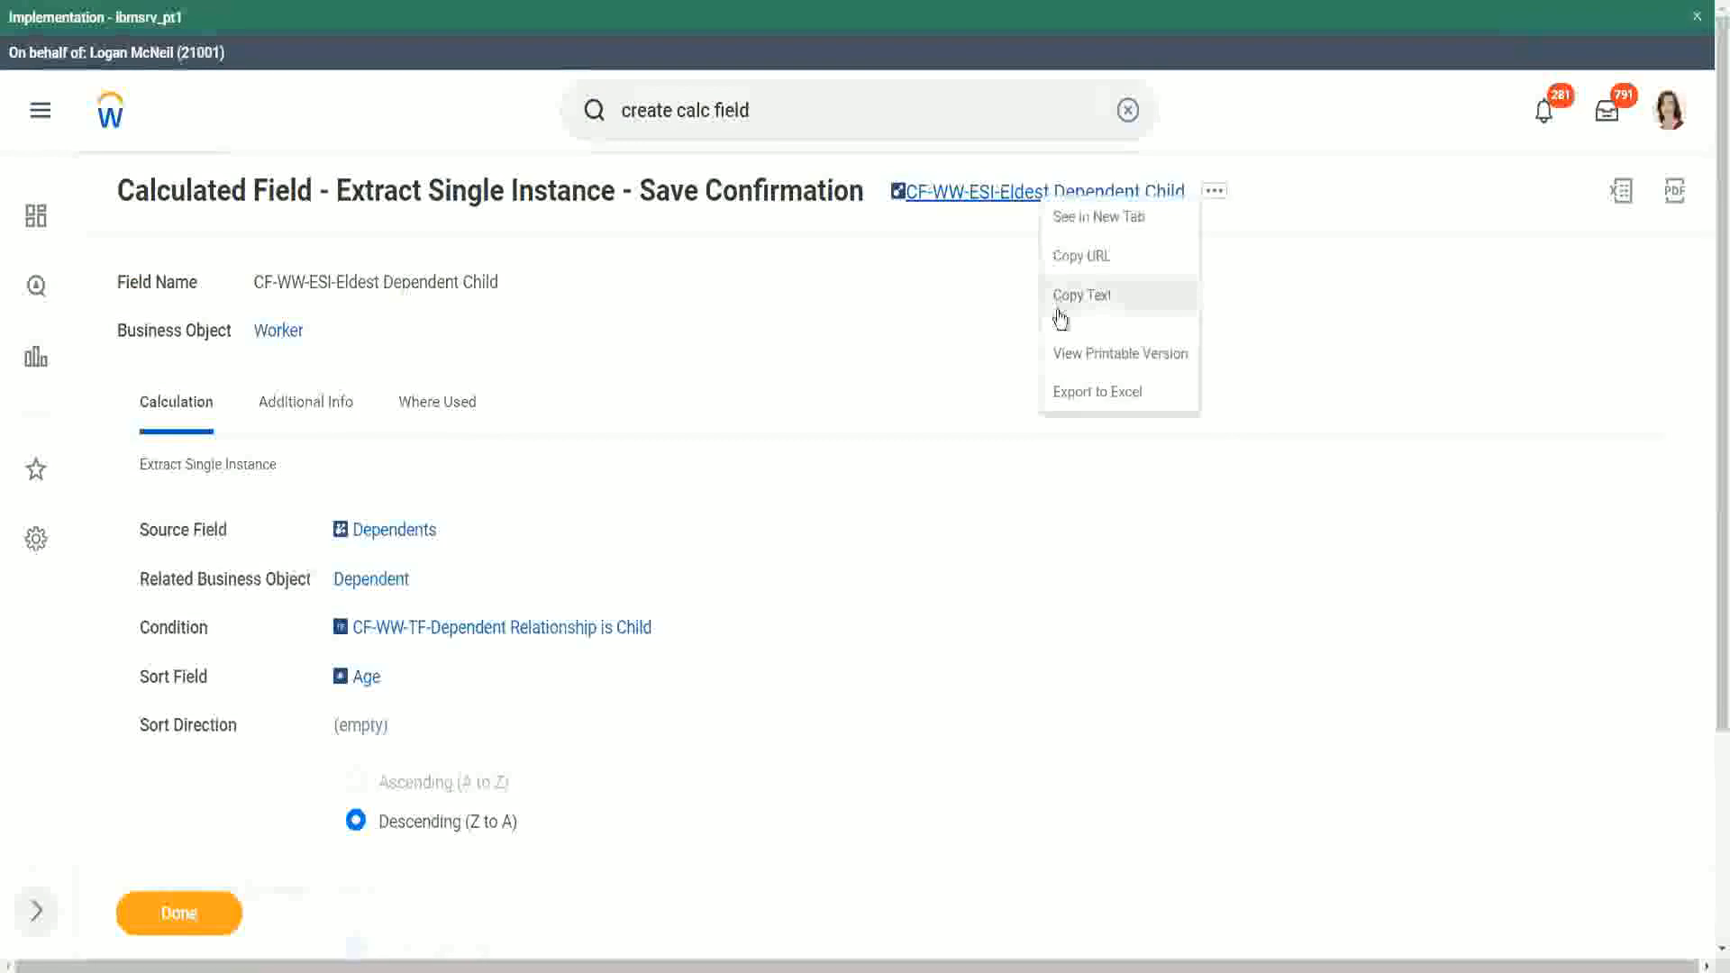
left_click(776, 109)
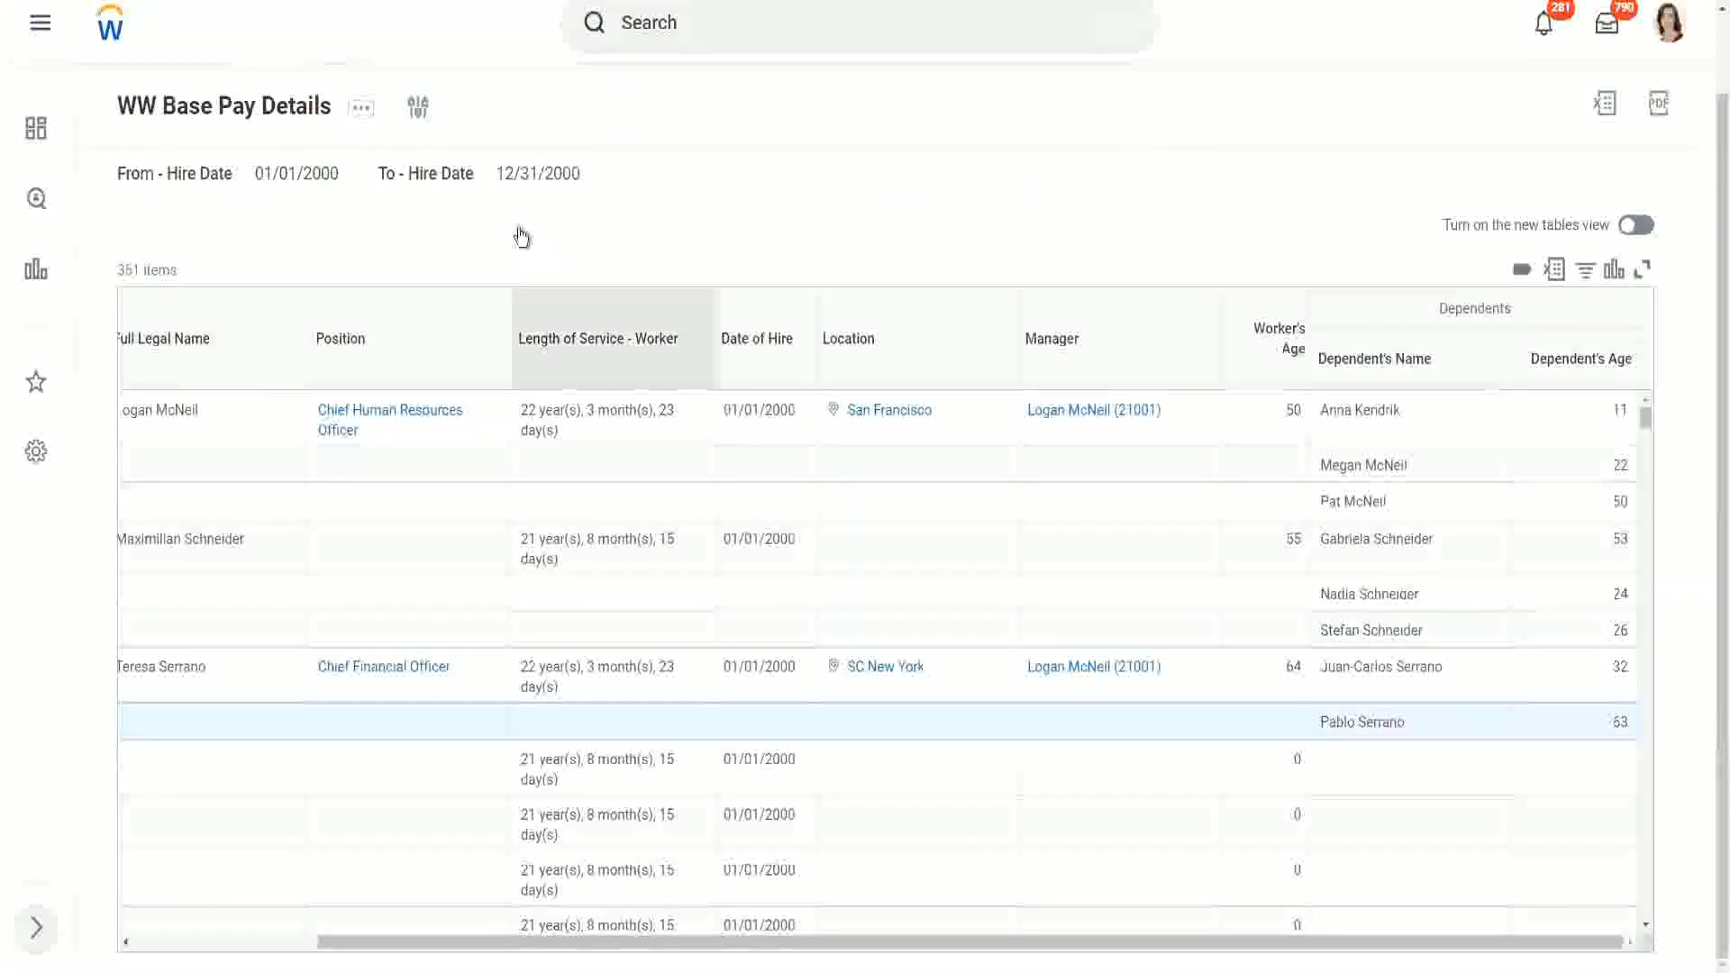
Step: Open the WW Base Pay Details custom report for editing
left_click(364, 114)
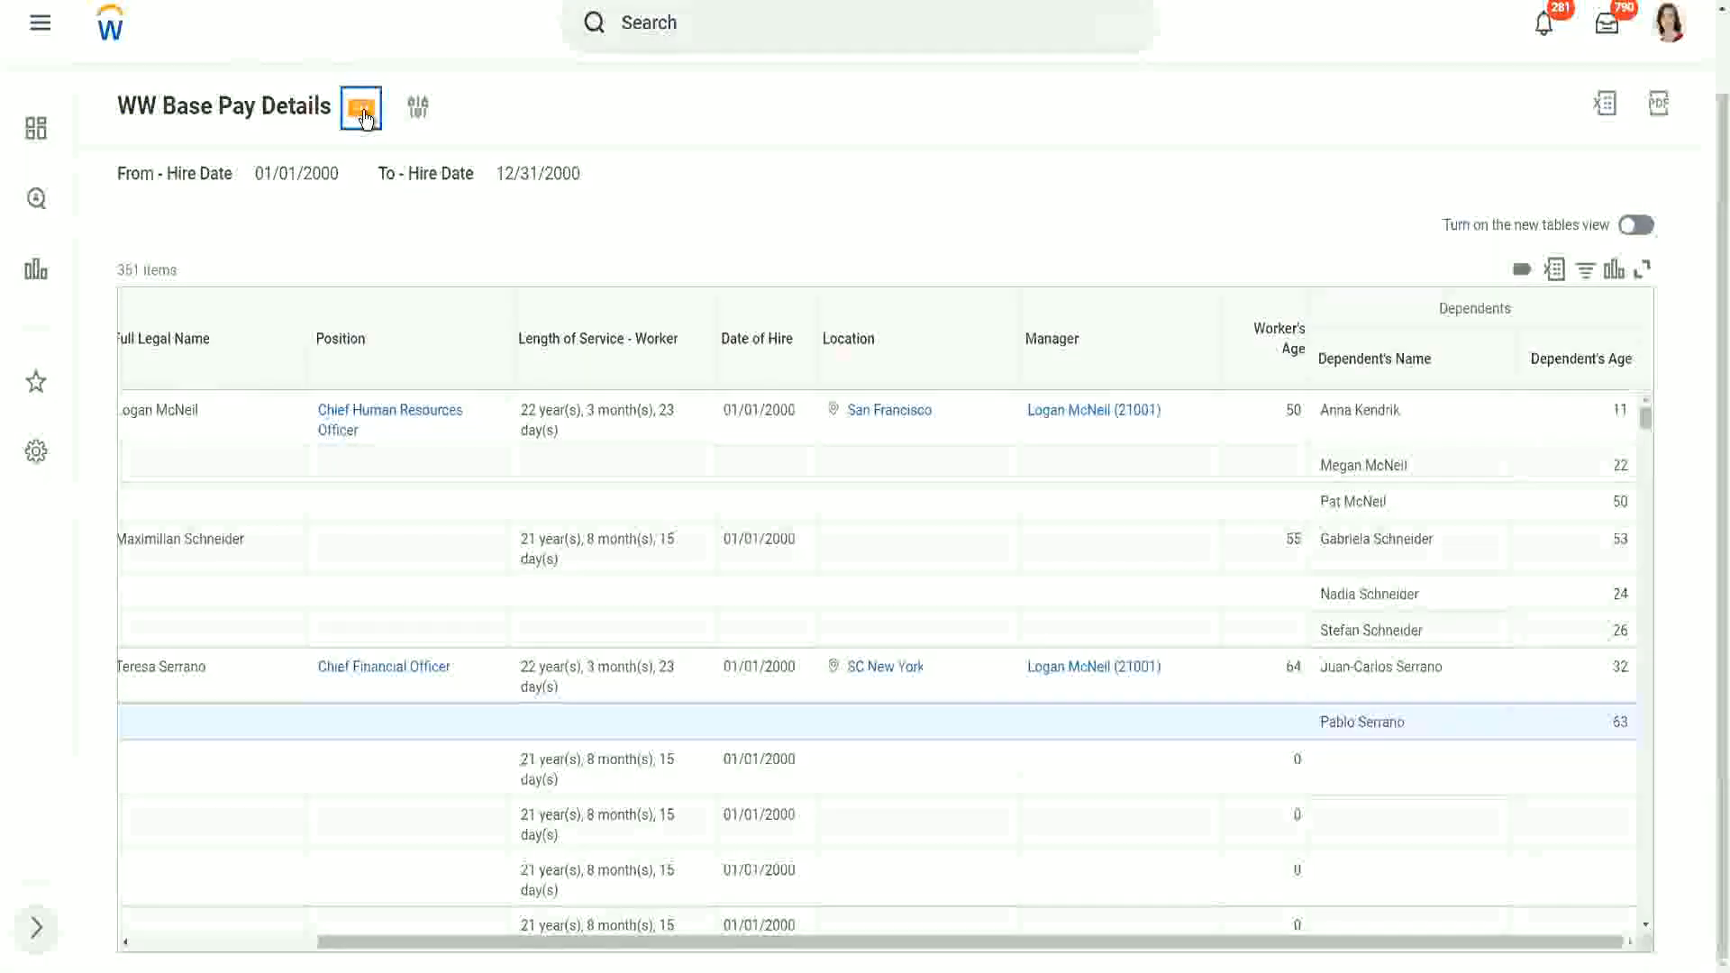
left_click(364, 118)
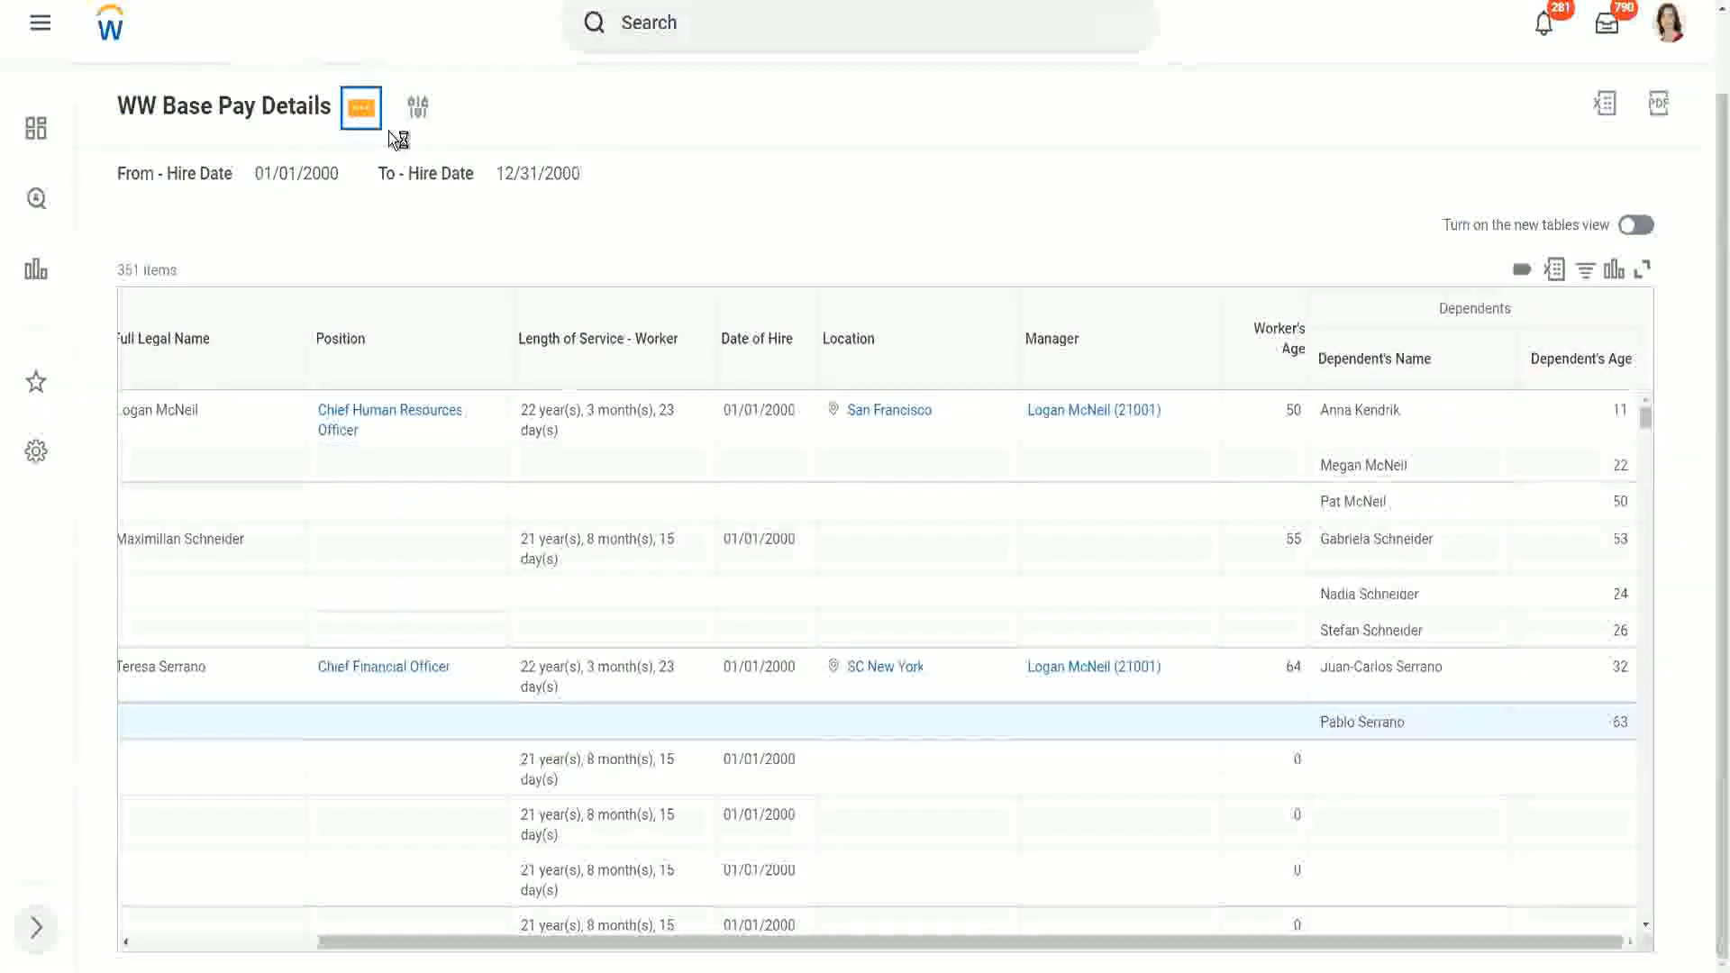
mouse_move(474, 203)
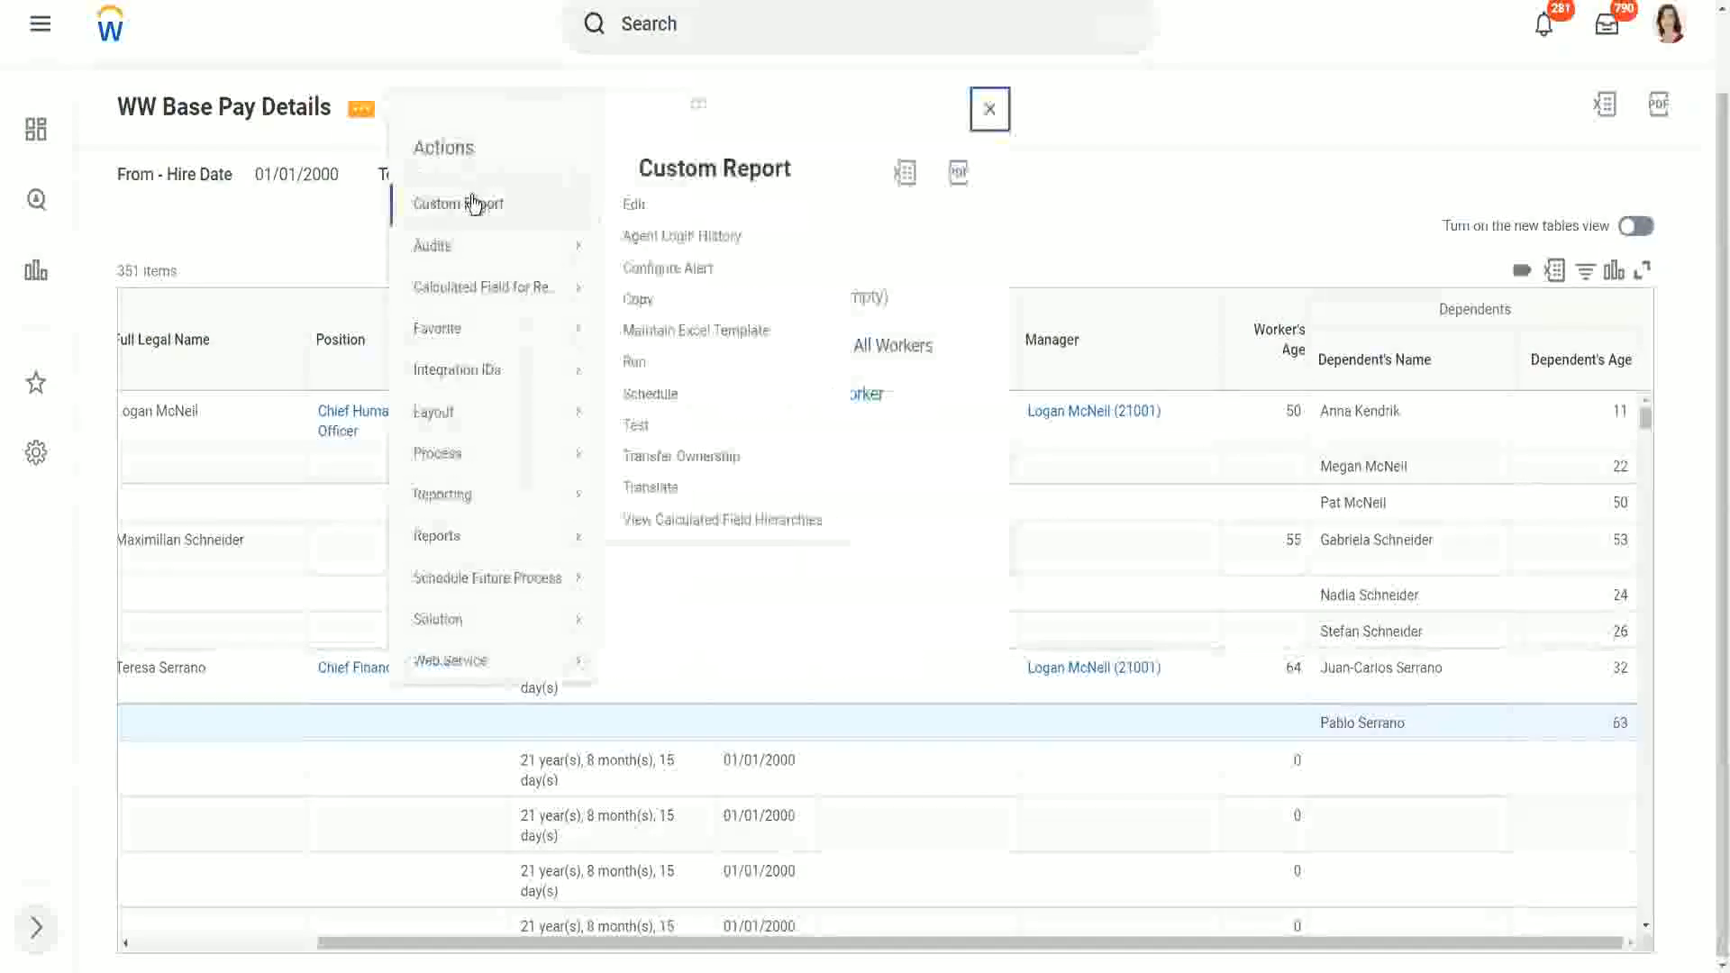
left_click(642, 206)
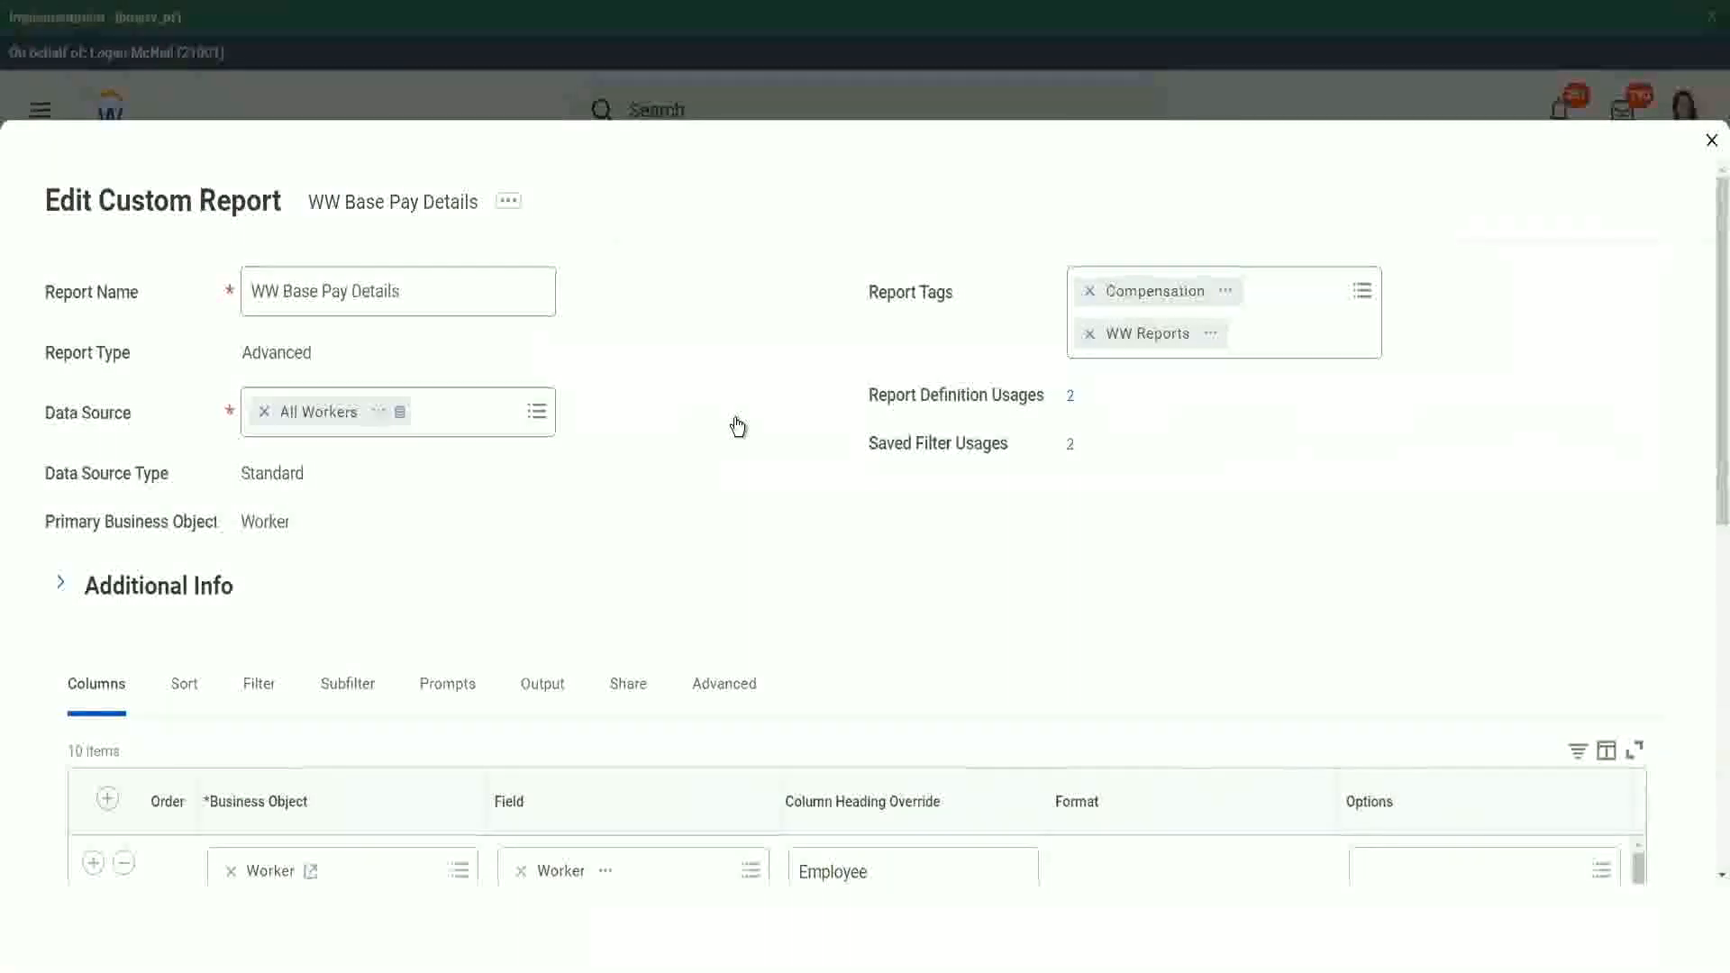
Step: Add a Worker column below the Worker's Age row with the field CF-WW-ESI-Eldest Dependent Child
scroll(737, 426, "down", 5)
scroll(483, 653, "down", 3)
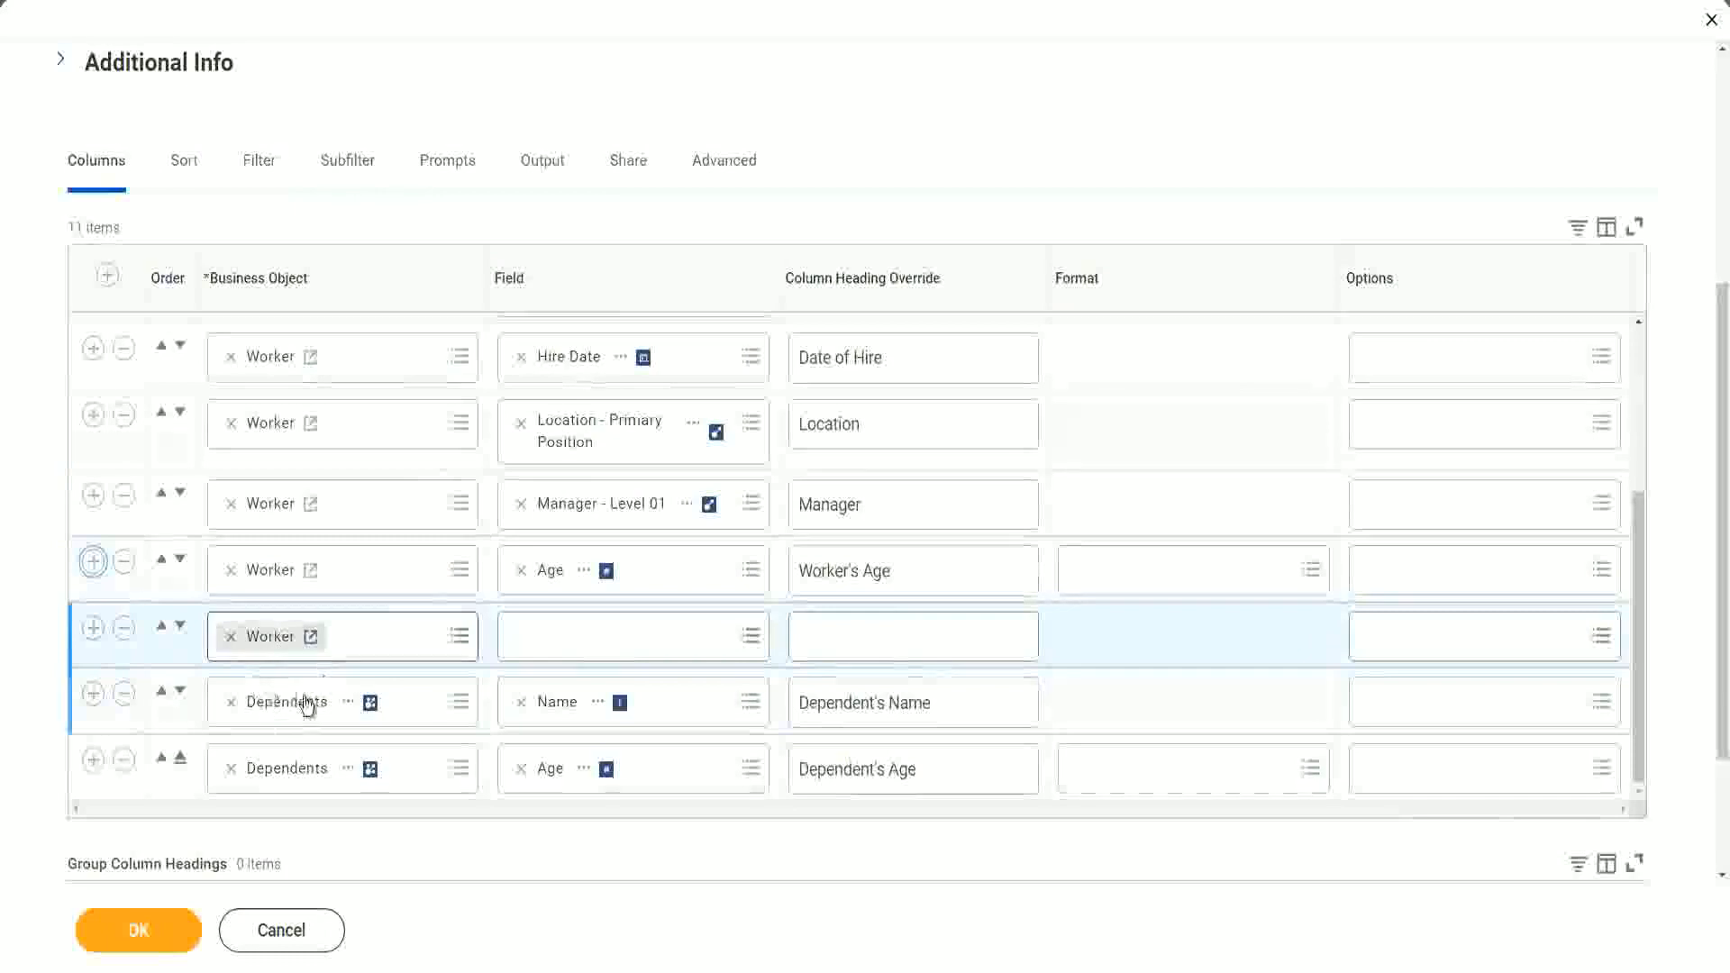
left_click(572, 631)
type("CF-WW-EEI-Eldest Dependent Child")
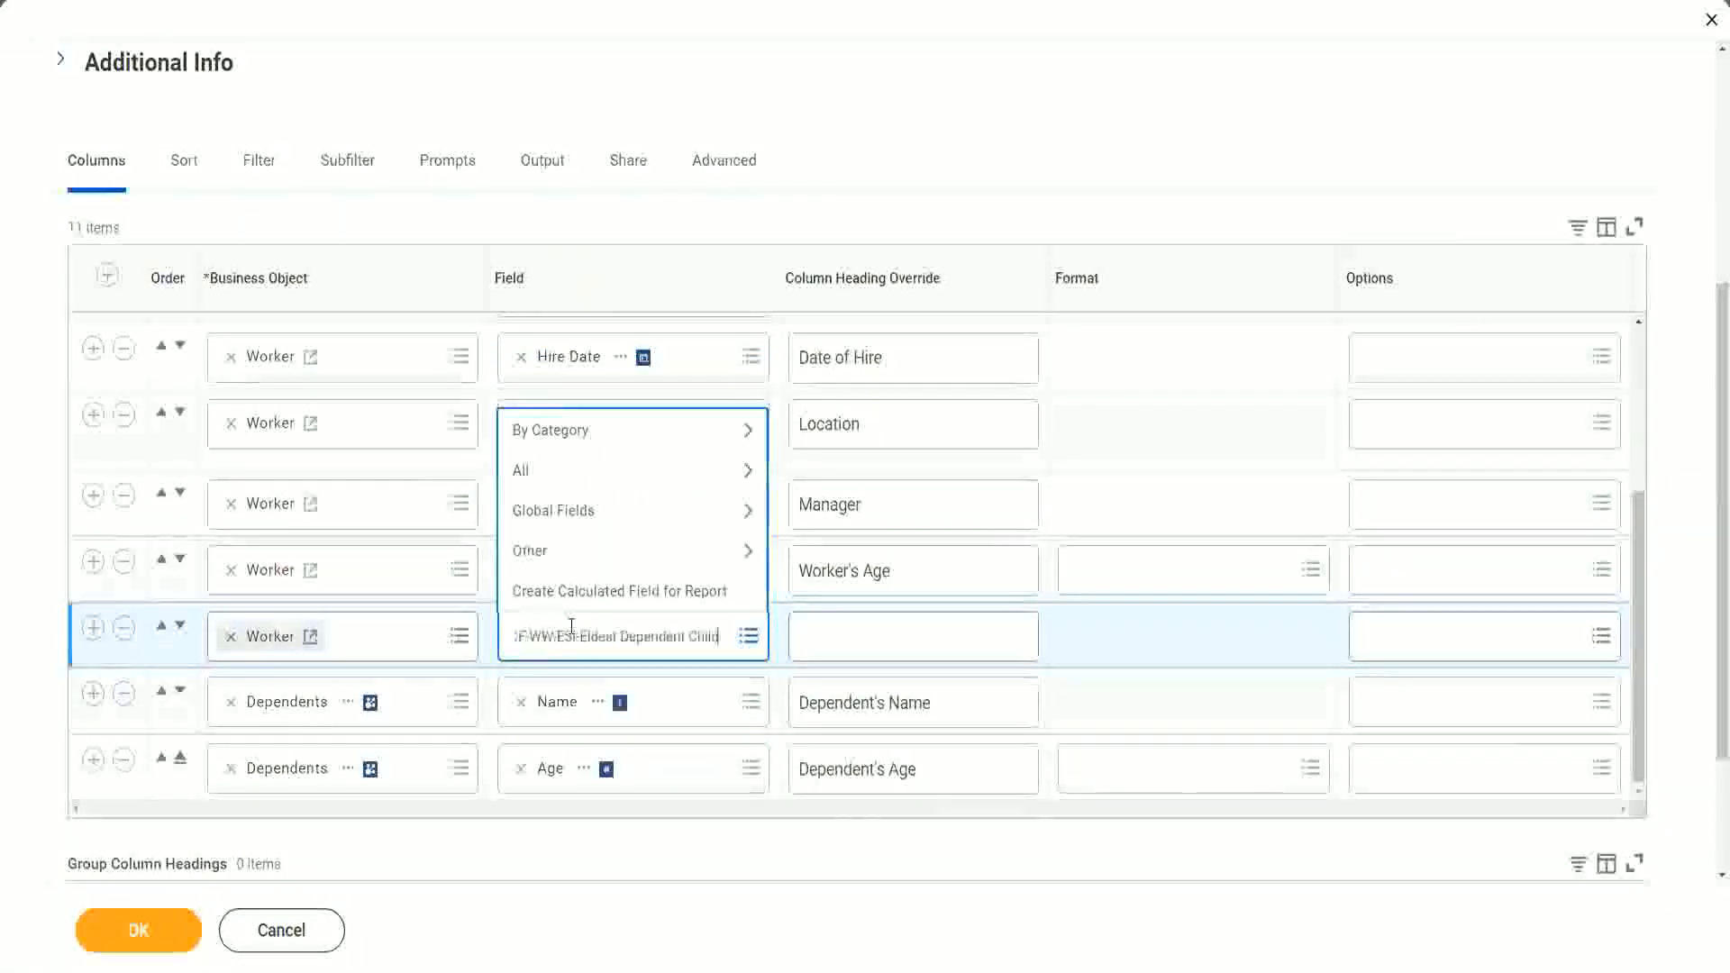
key("Return")
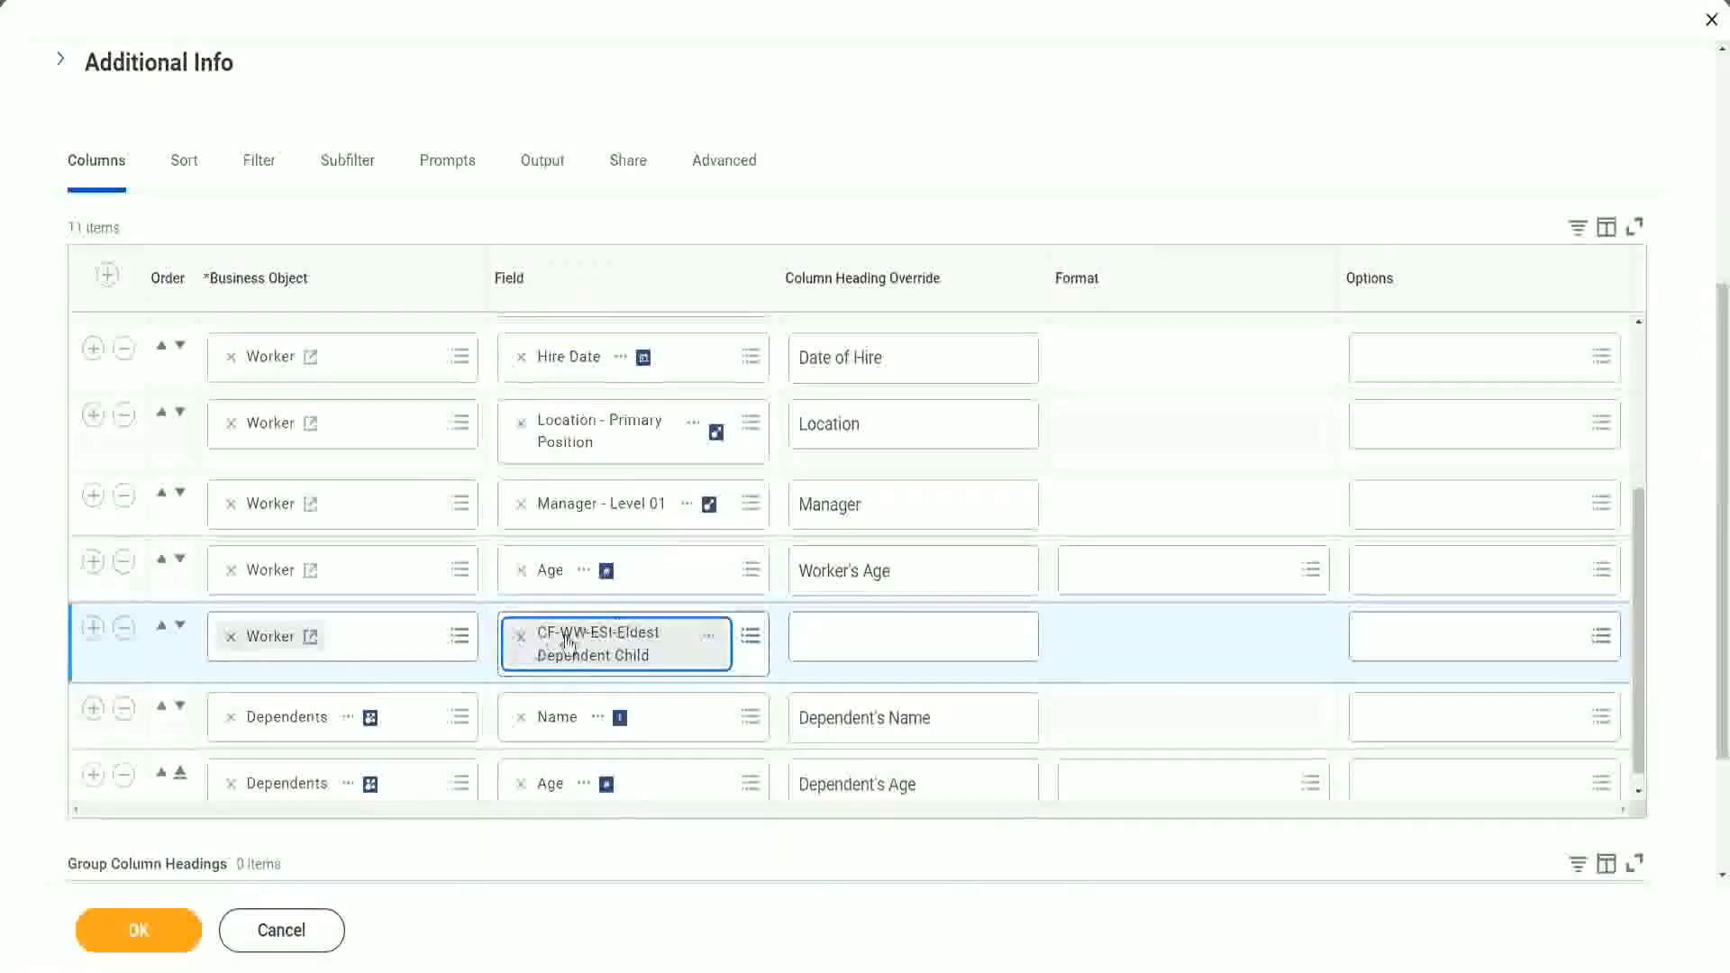
Step: Override the new calculated field column's heading with Eldest Dependent Child and save the report
left_click(834, 638)
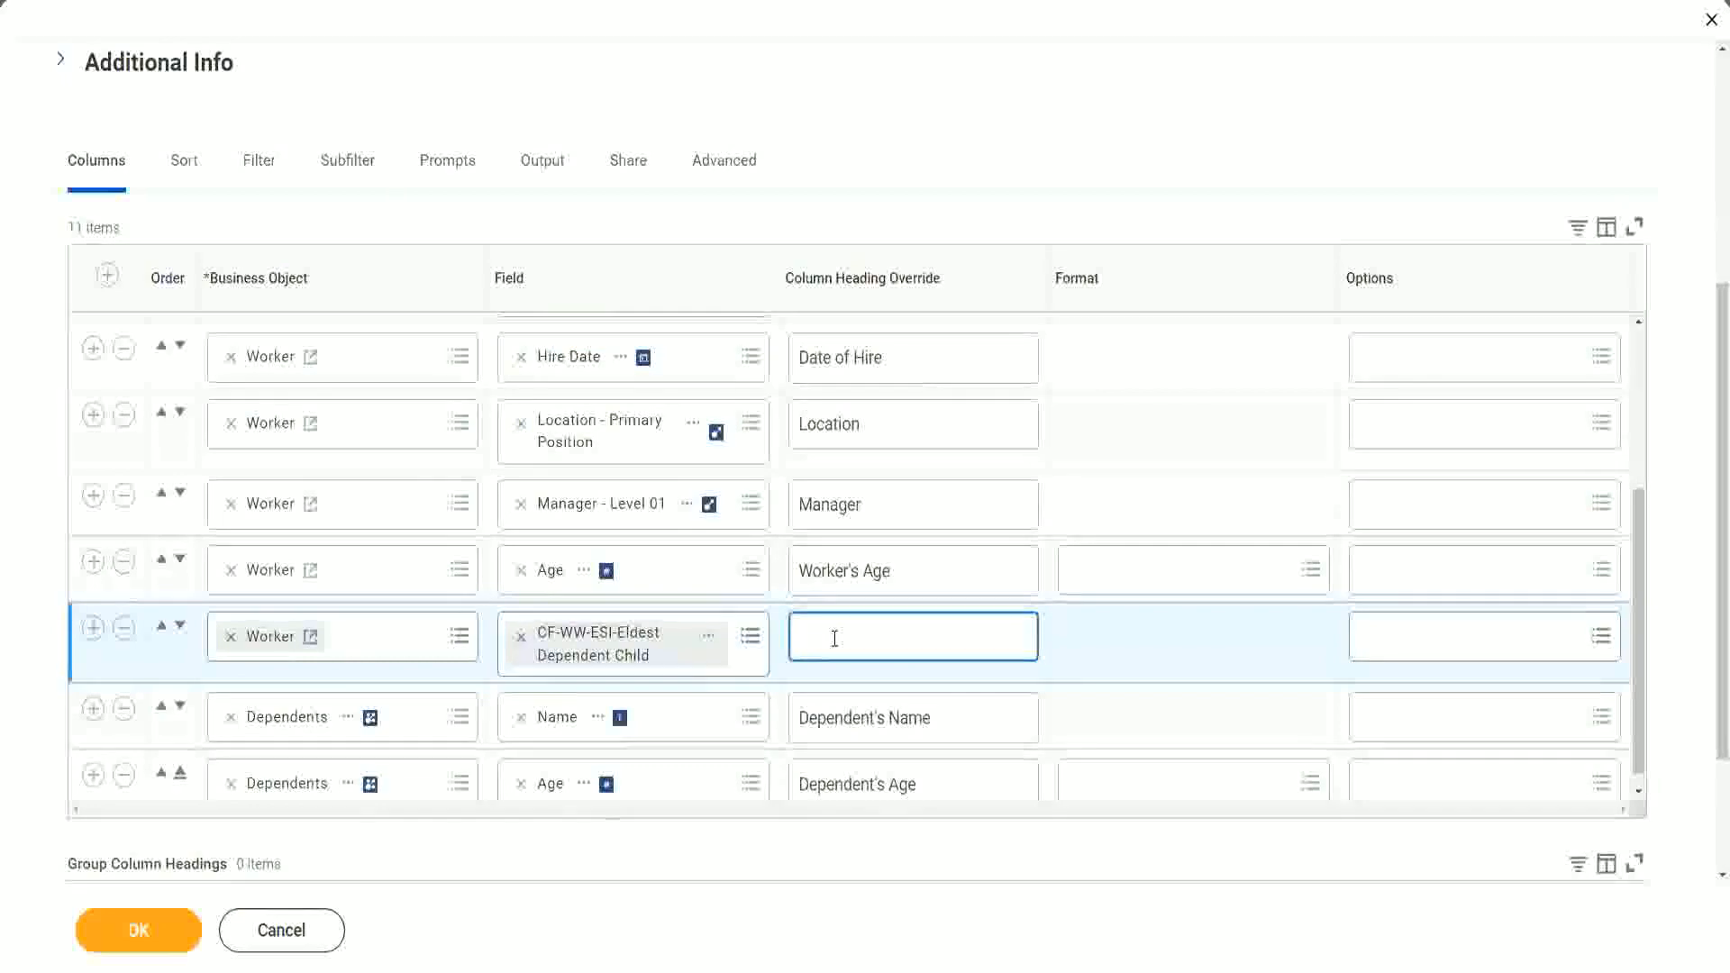
type("Eld")
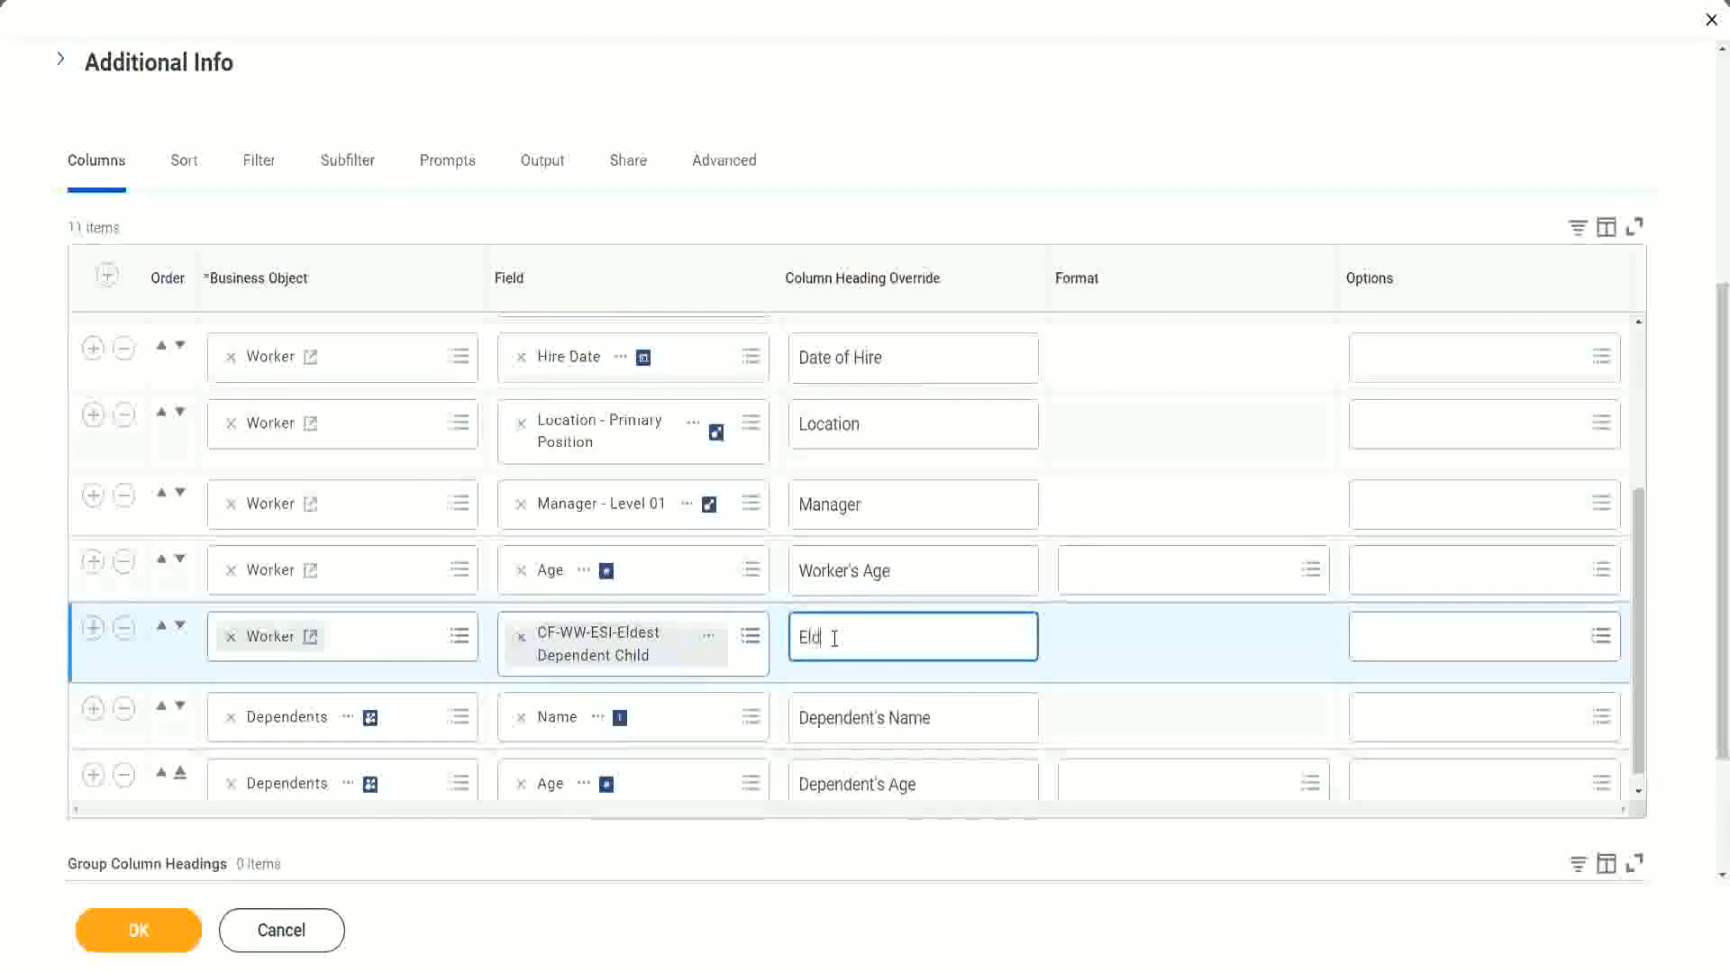
type("est De")
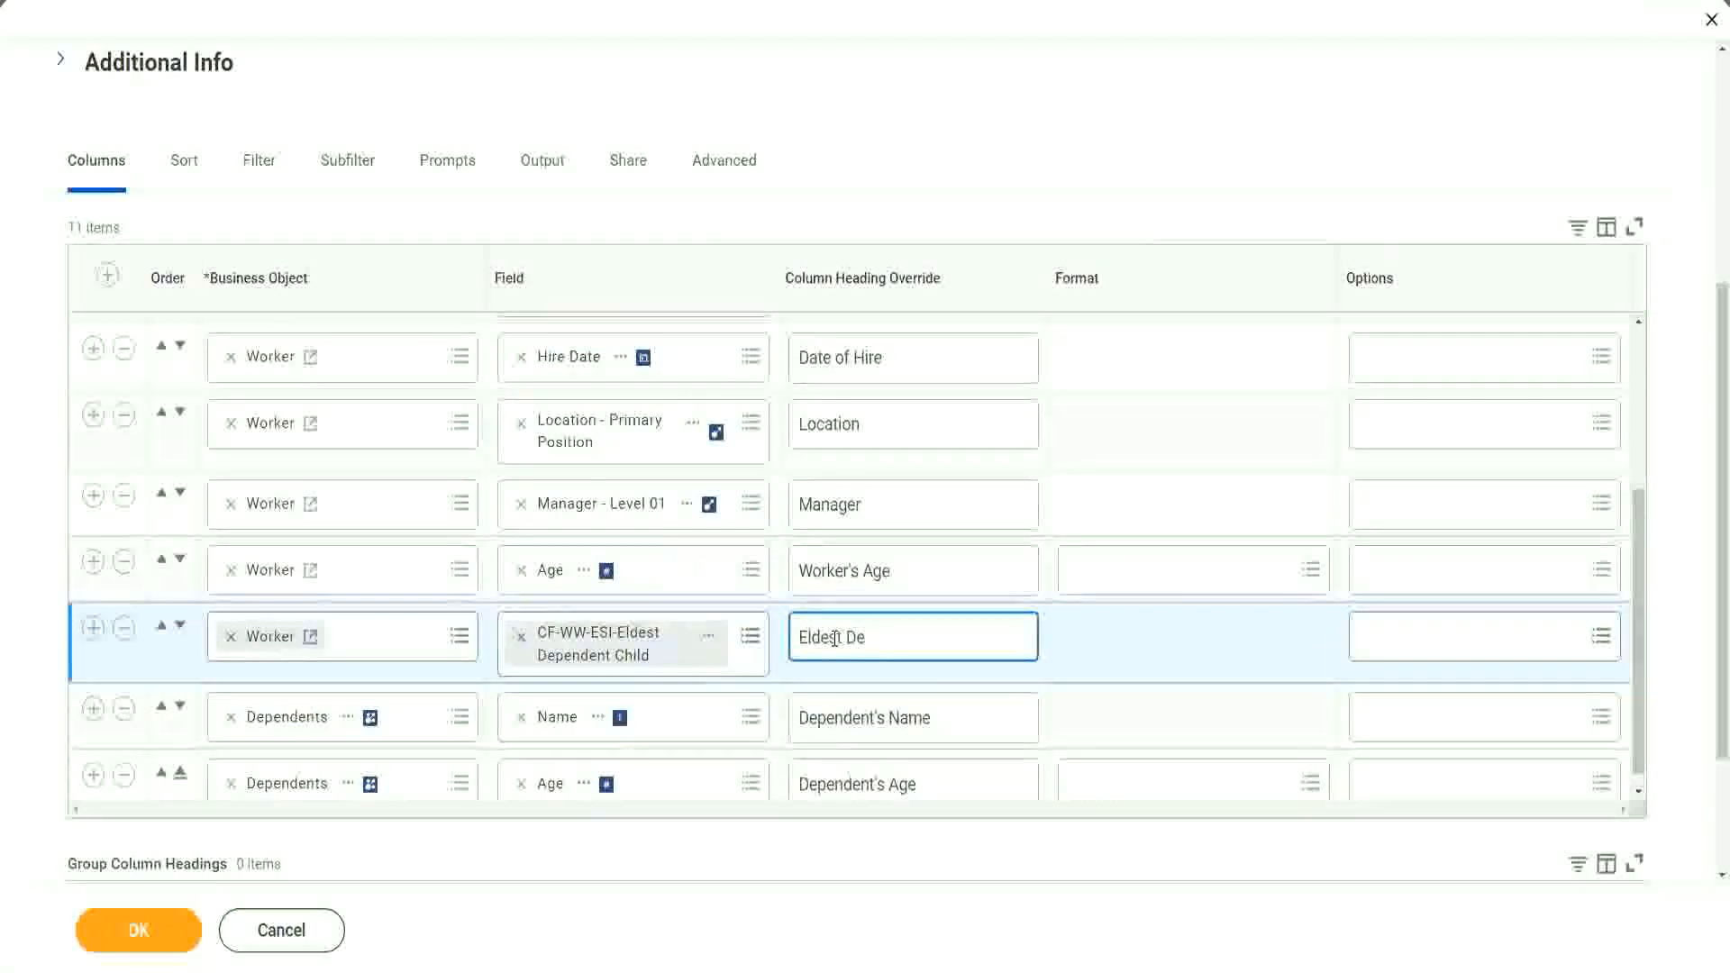
type("penden")
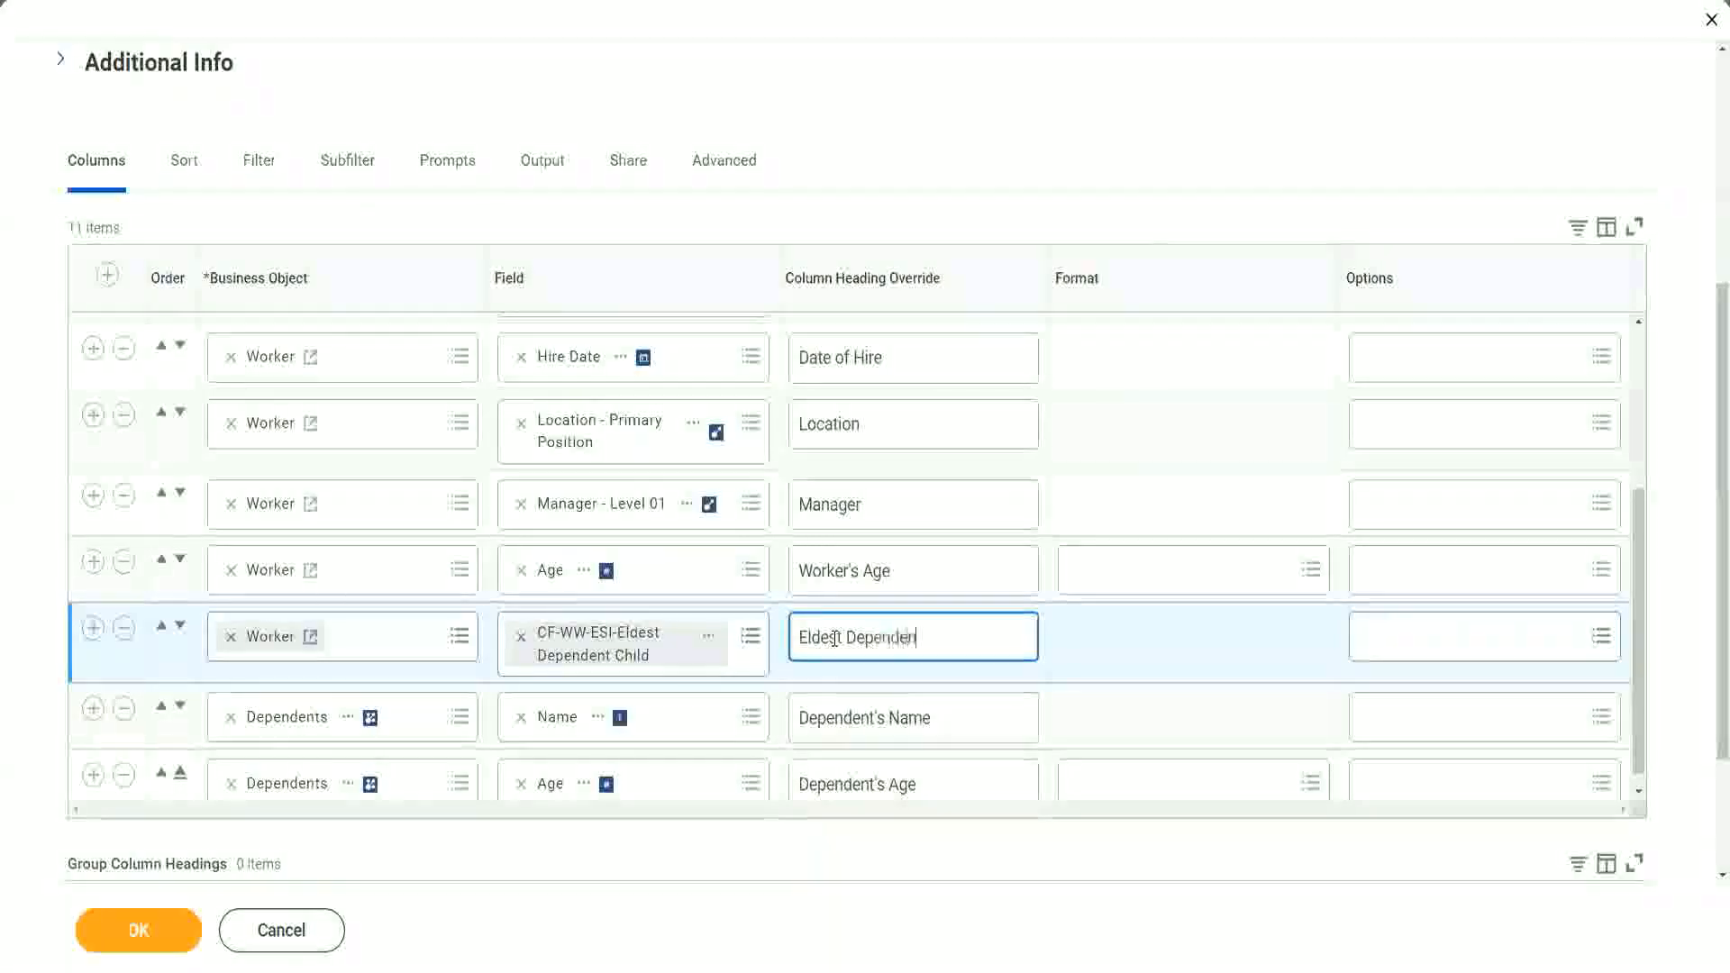
type("t Child")
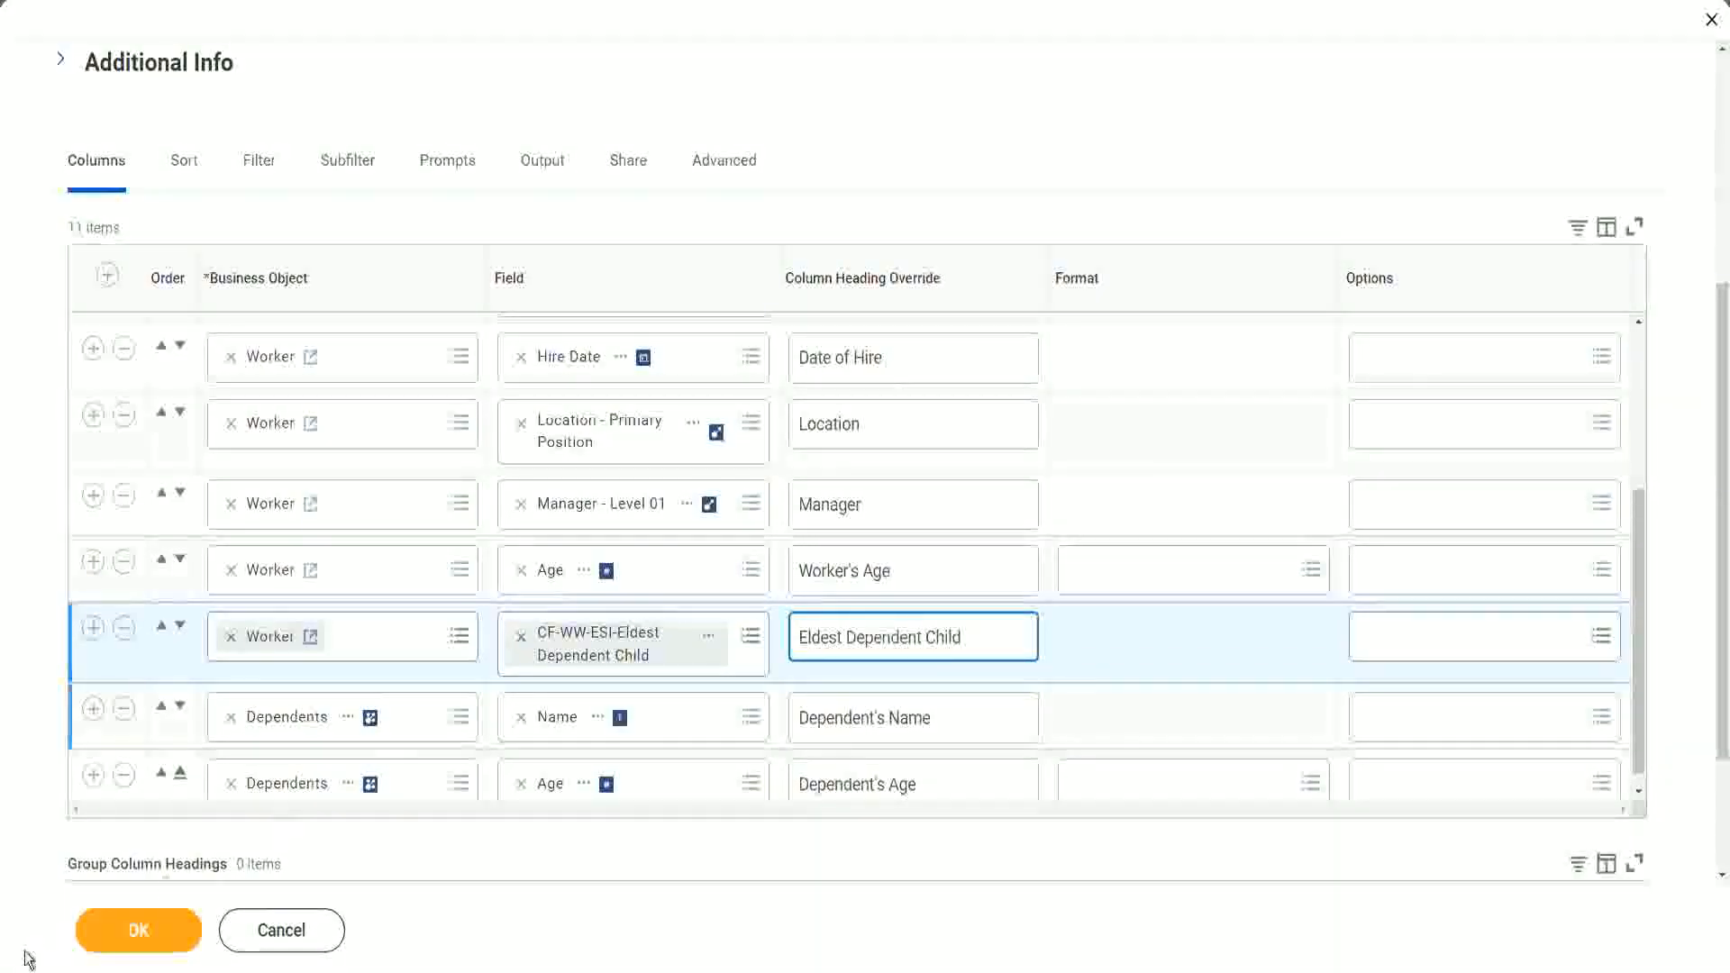
left_click(145, 935)
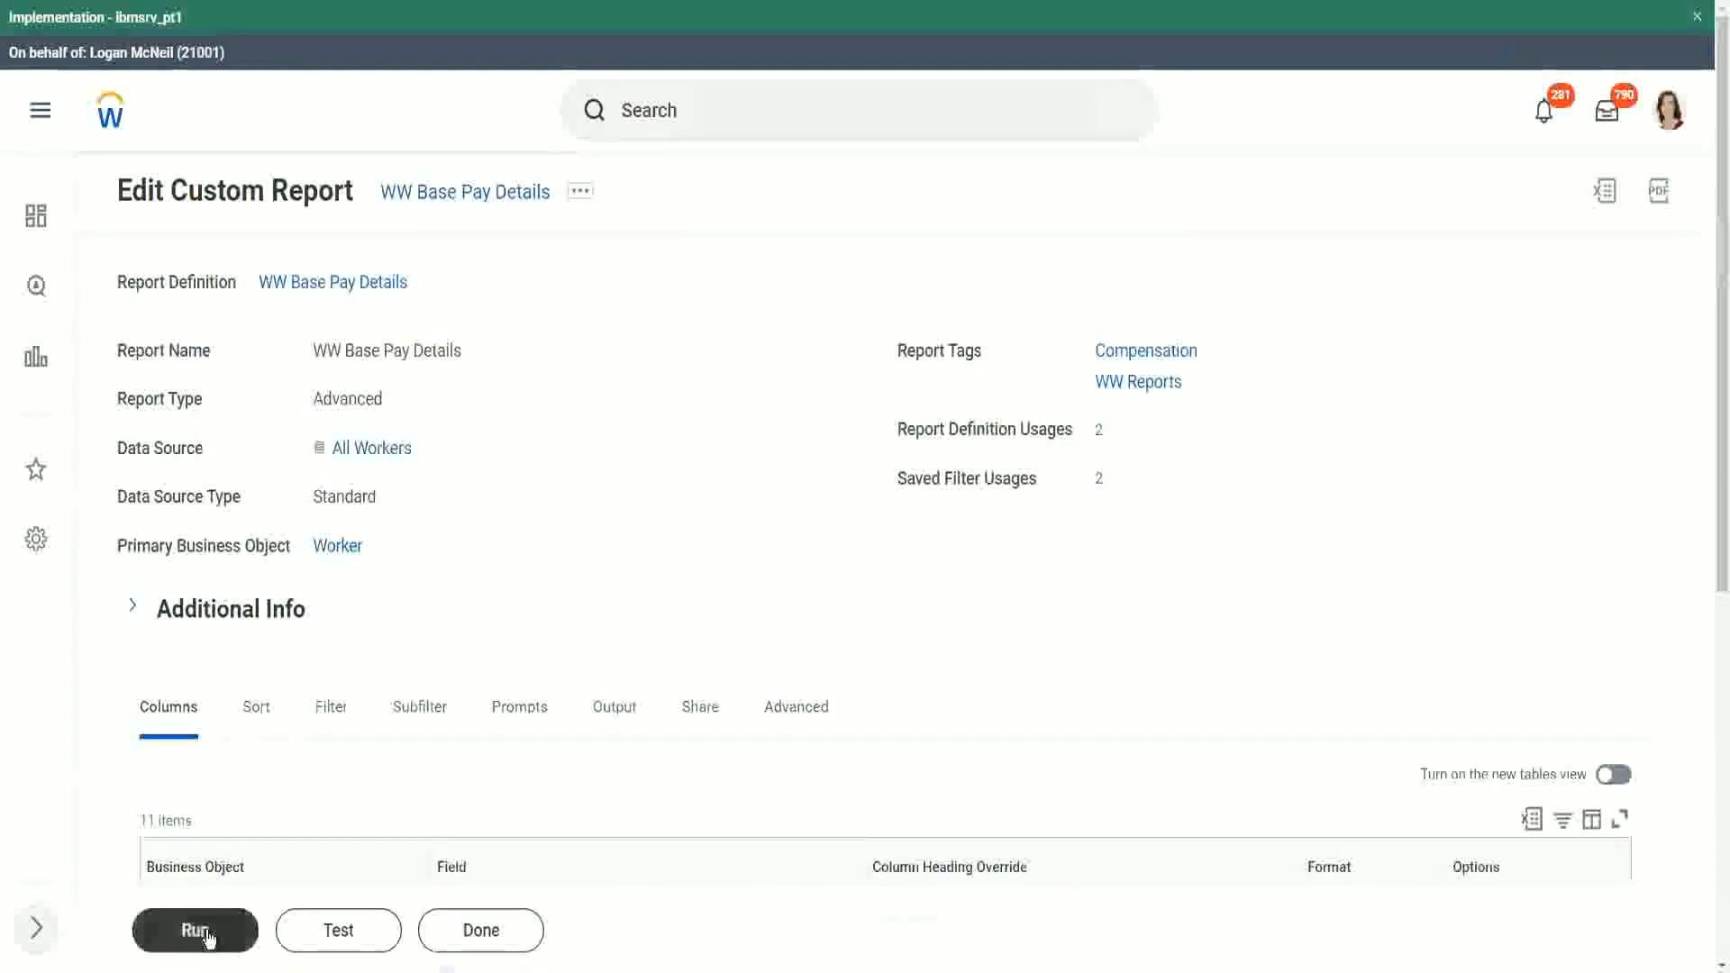
Step: Run the WW Base Pay Details report for hire dates from 01/01/2000 to 12/31/2000
left_click(208, 931)
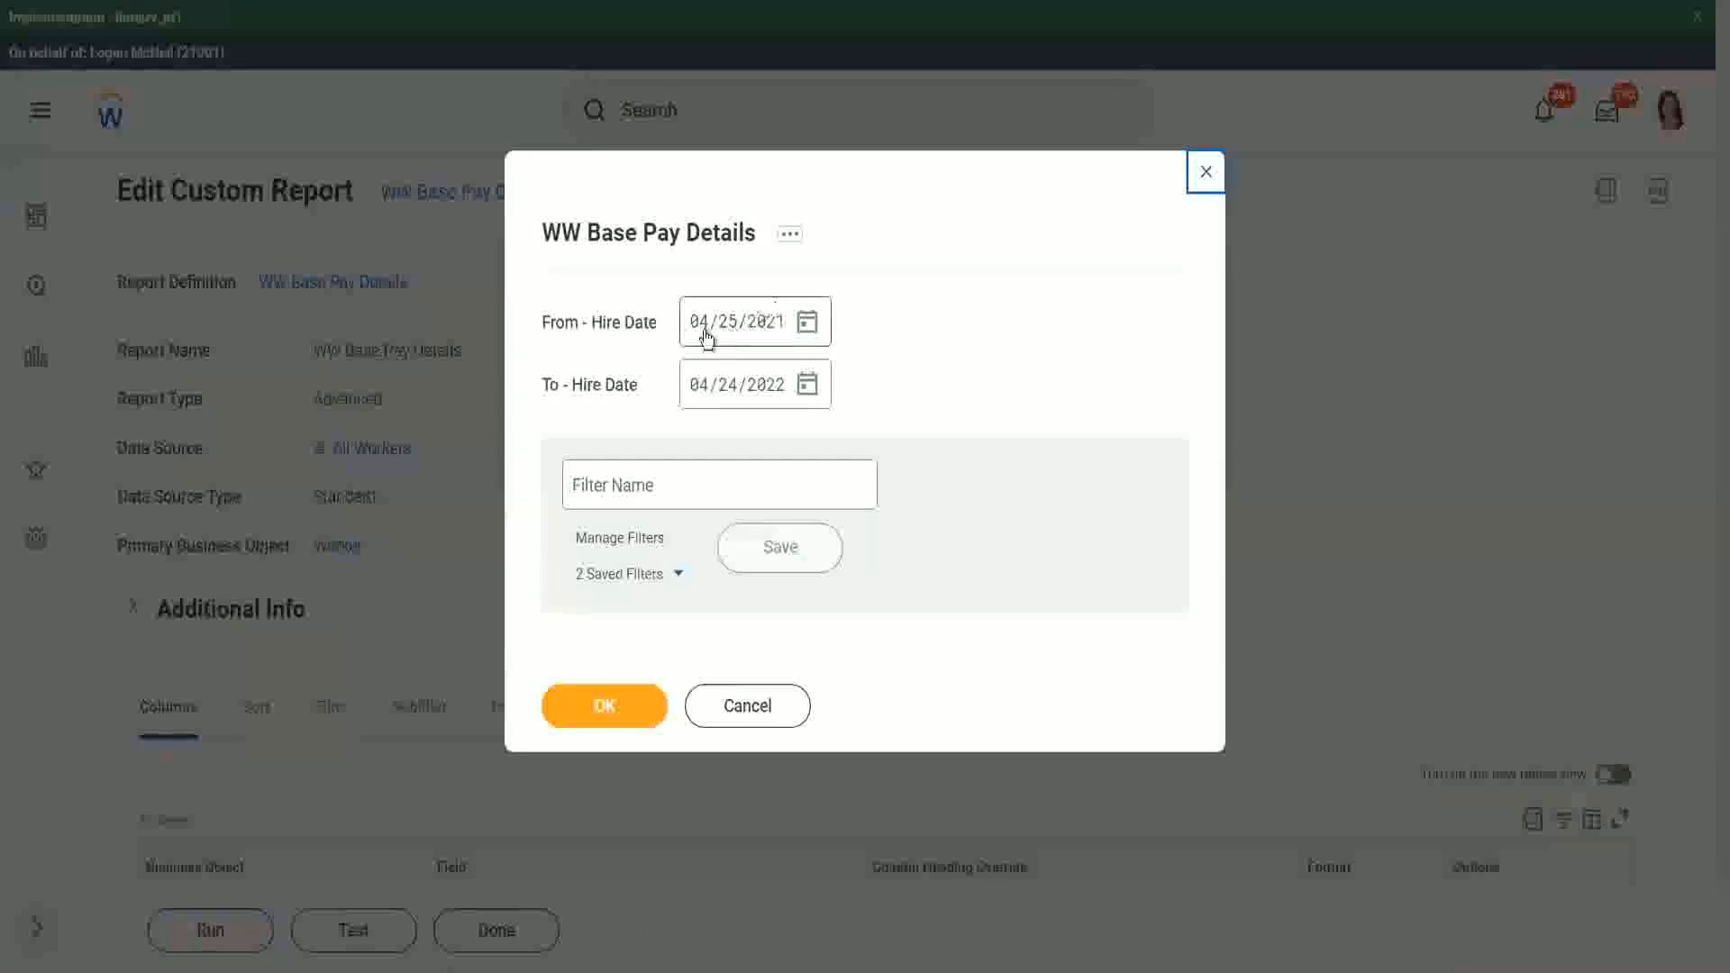
left_click(698, 334)
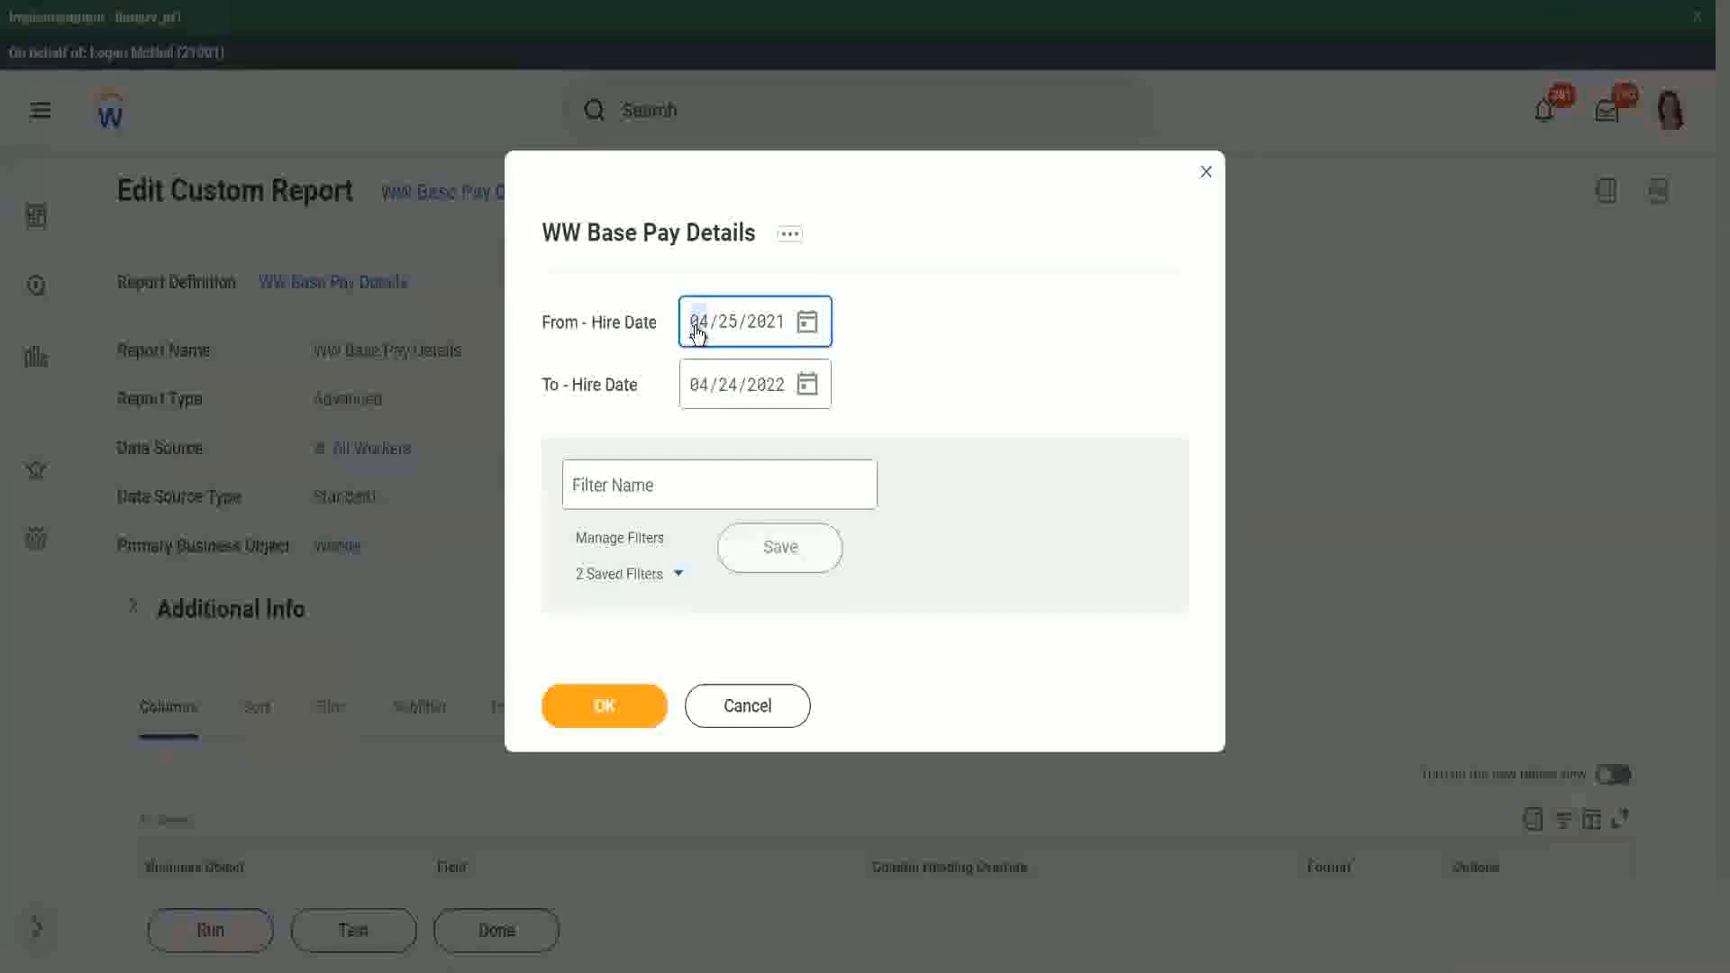
type("01012000")
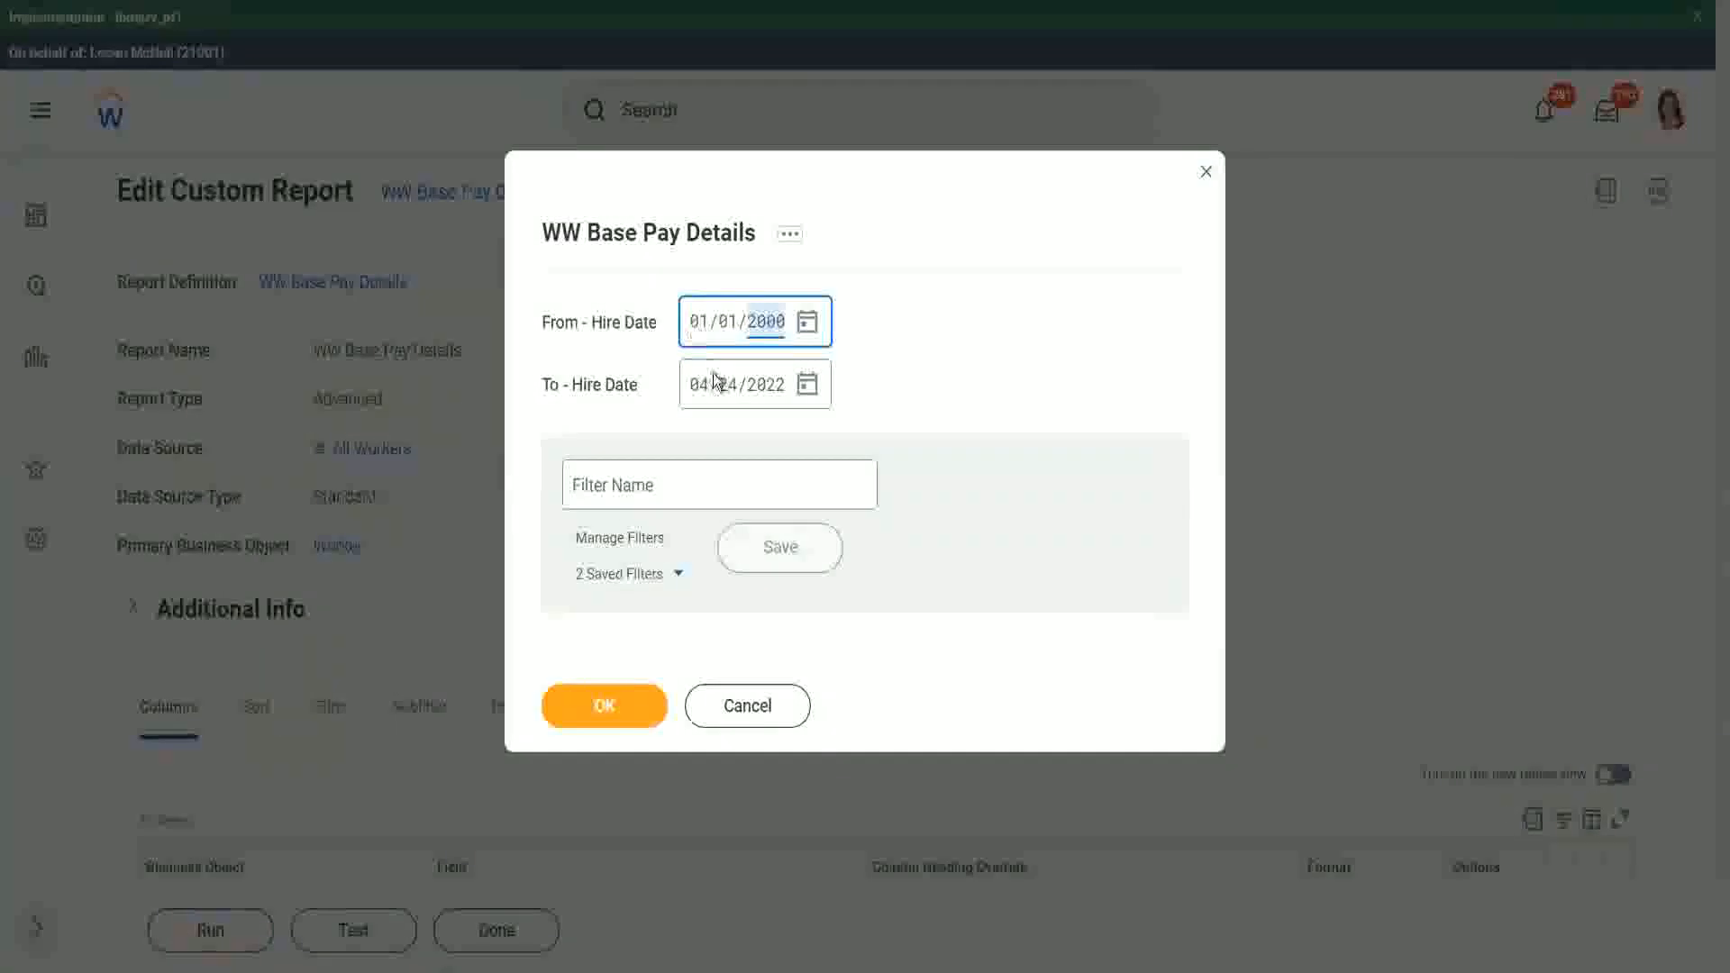
left_click(699, 399)
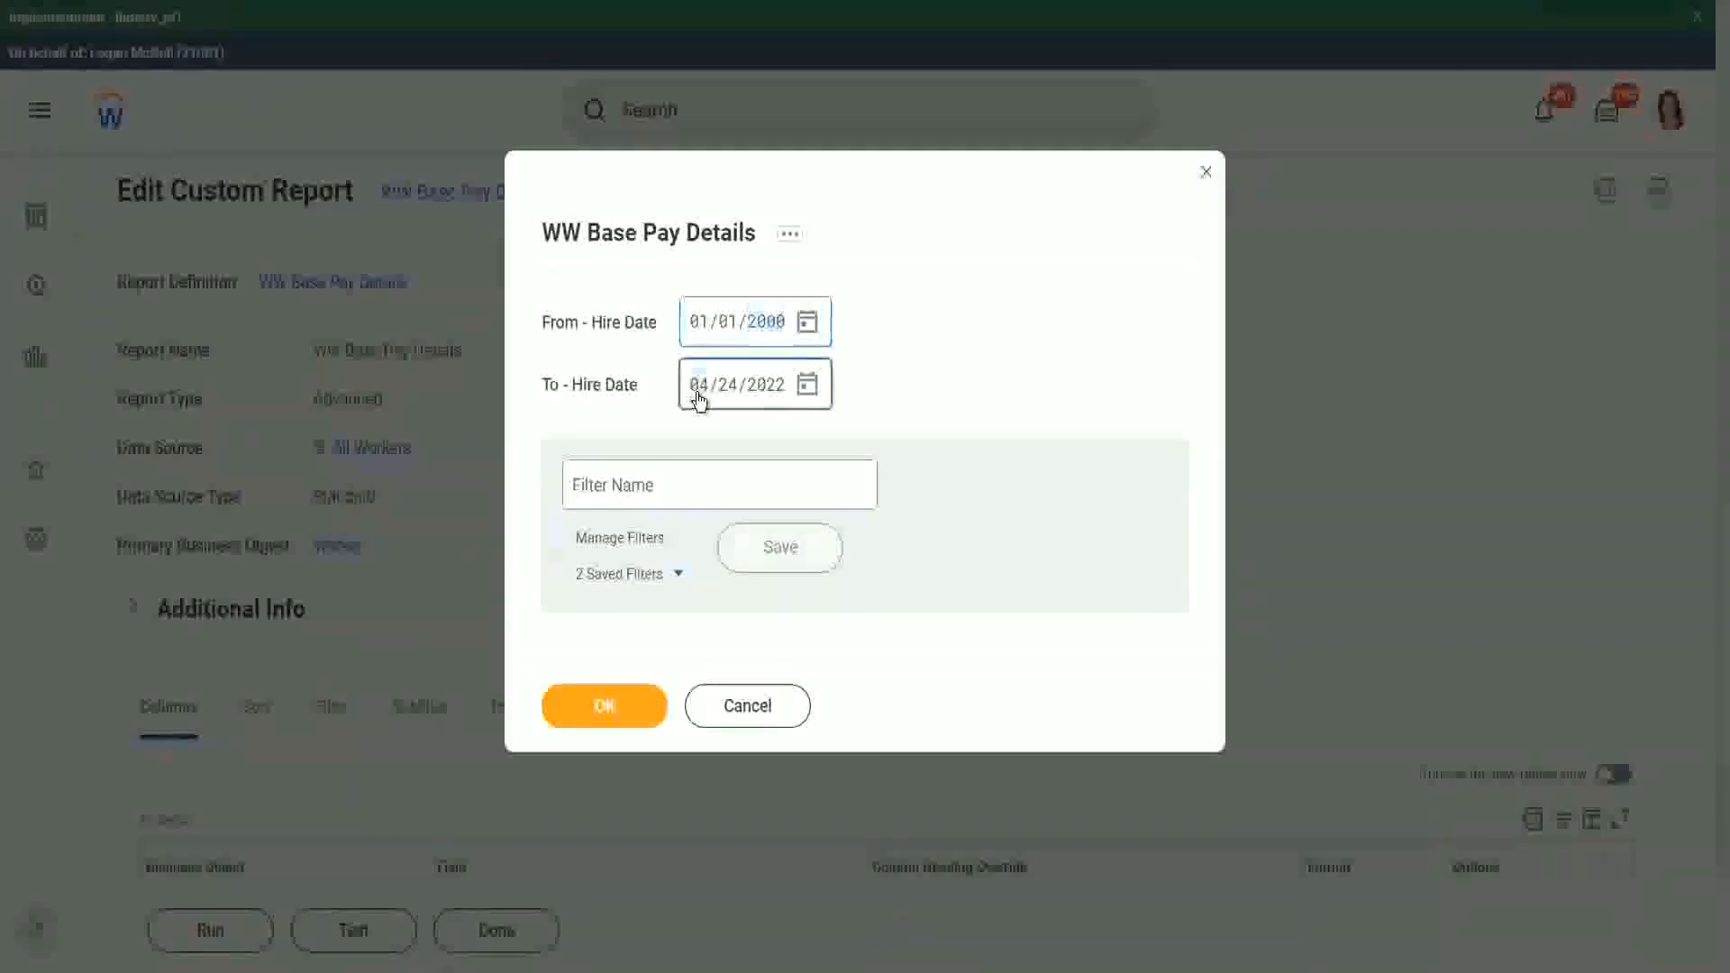
type("1231")
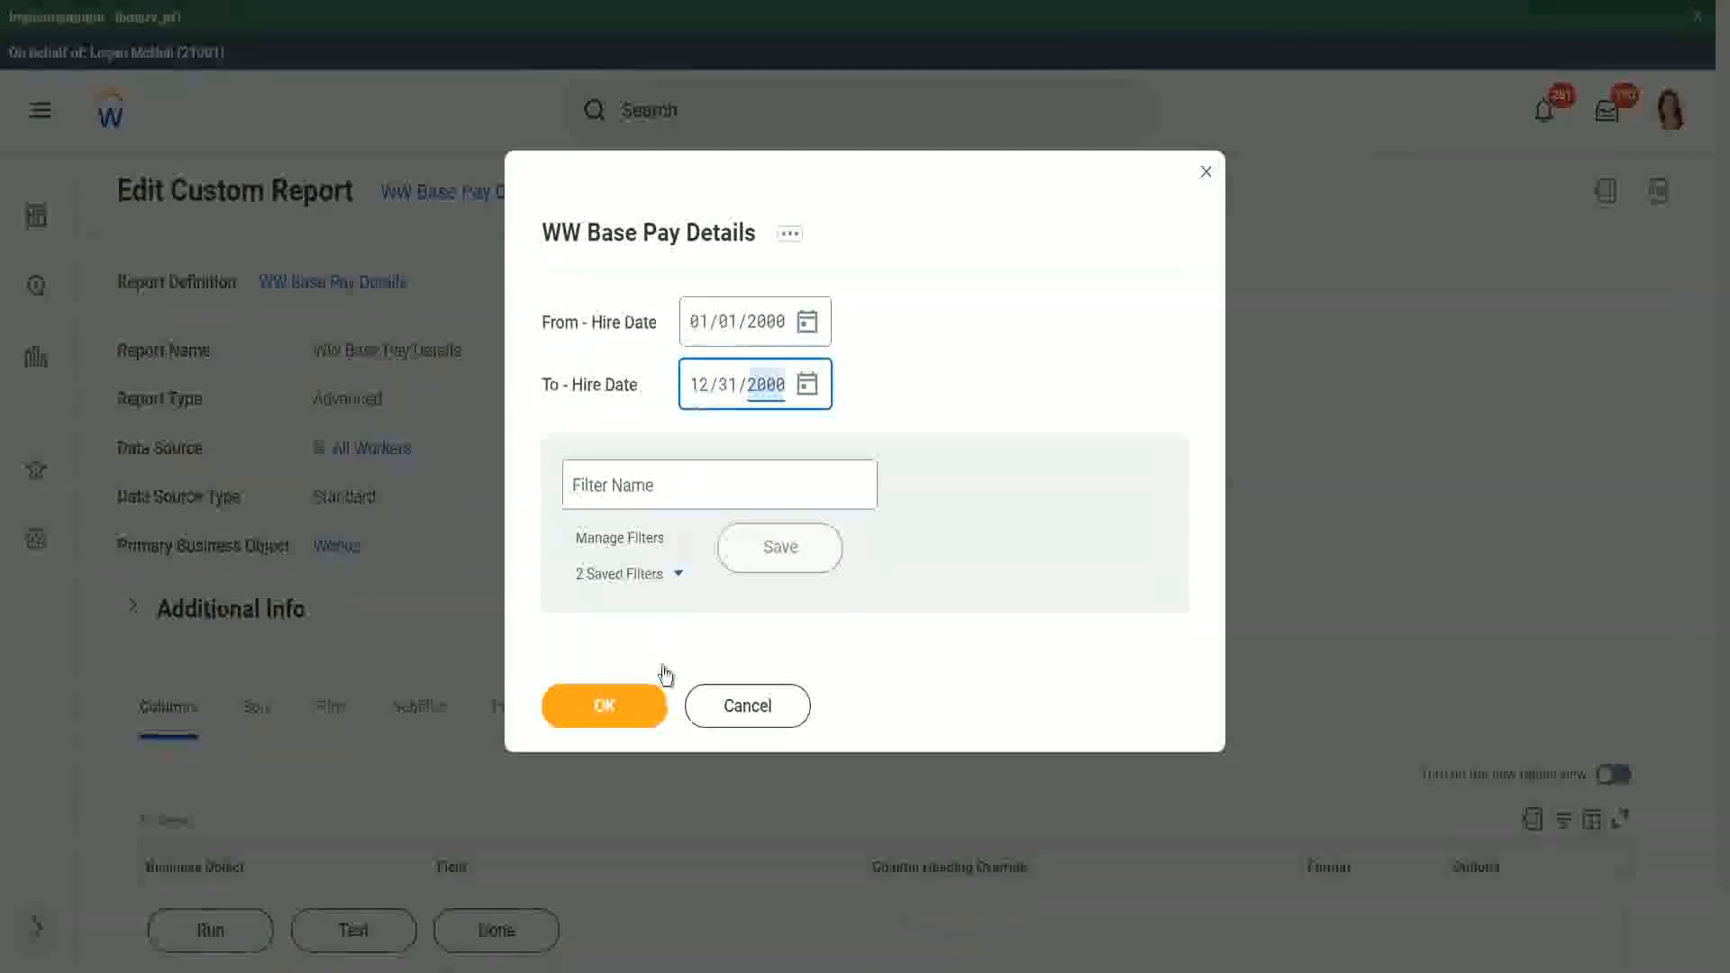
left_click(620, 704)
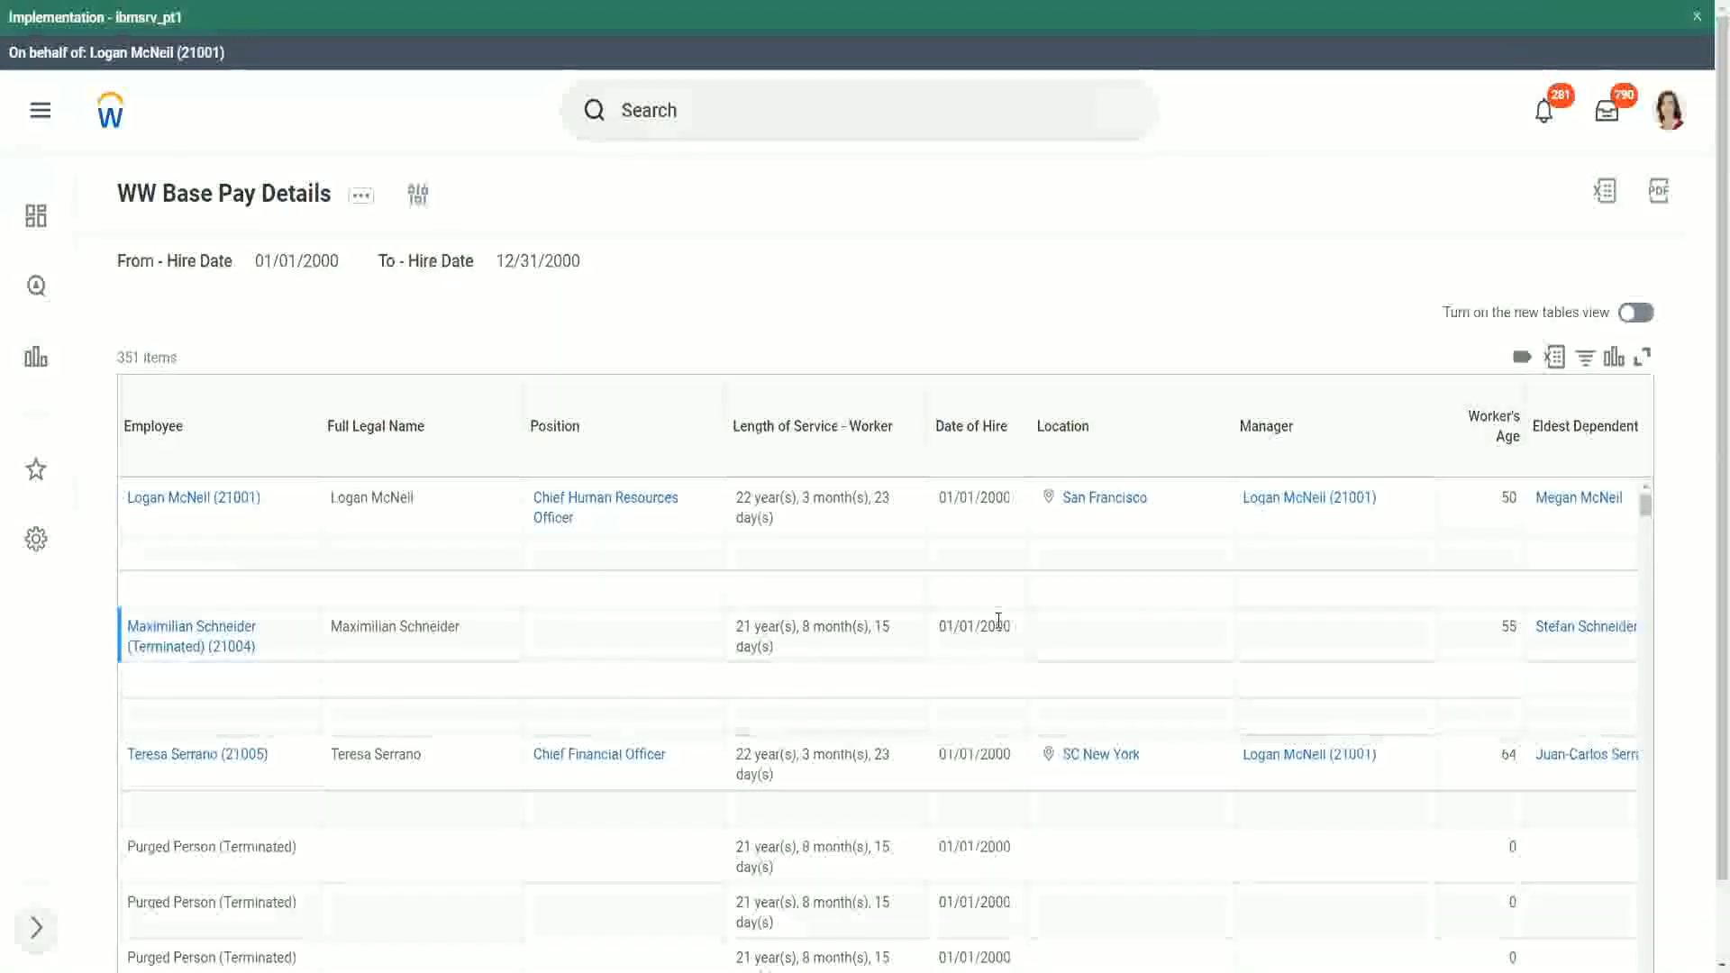
Step: Compare the first worker's Eldest Dependent Child value with the names and ages in the Dependents columns
scroll(999, 628, "down", 1)
scroll(1576, 612, "up", 1)
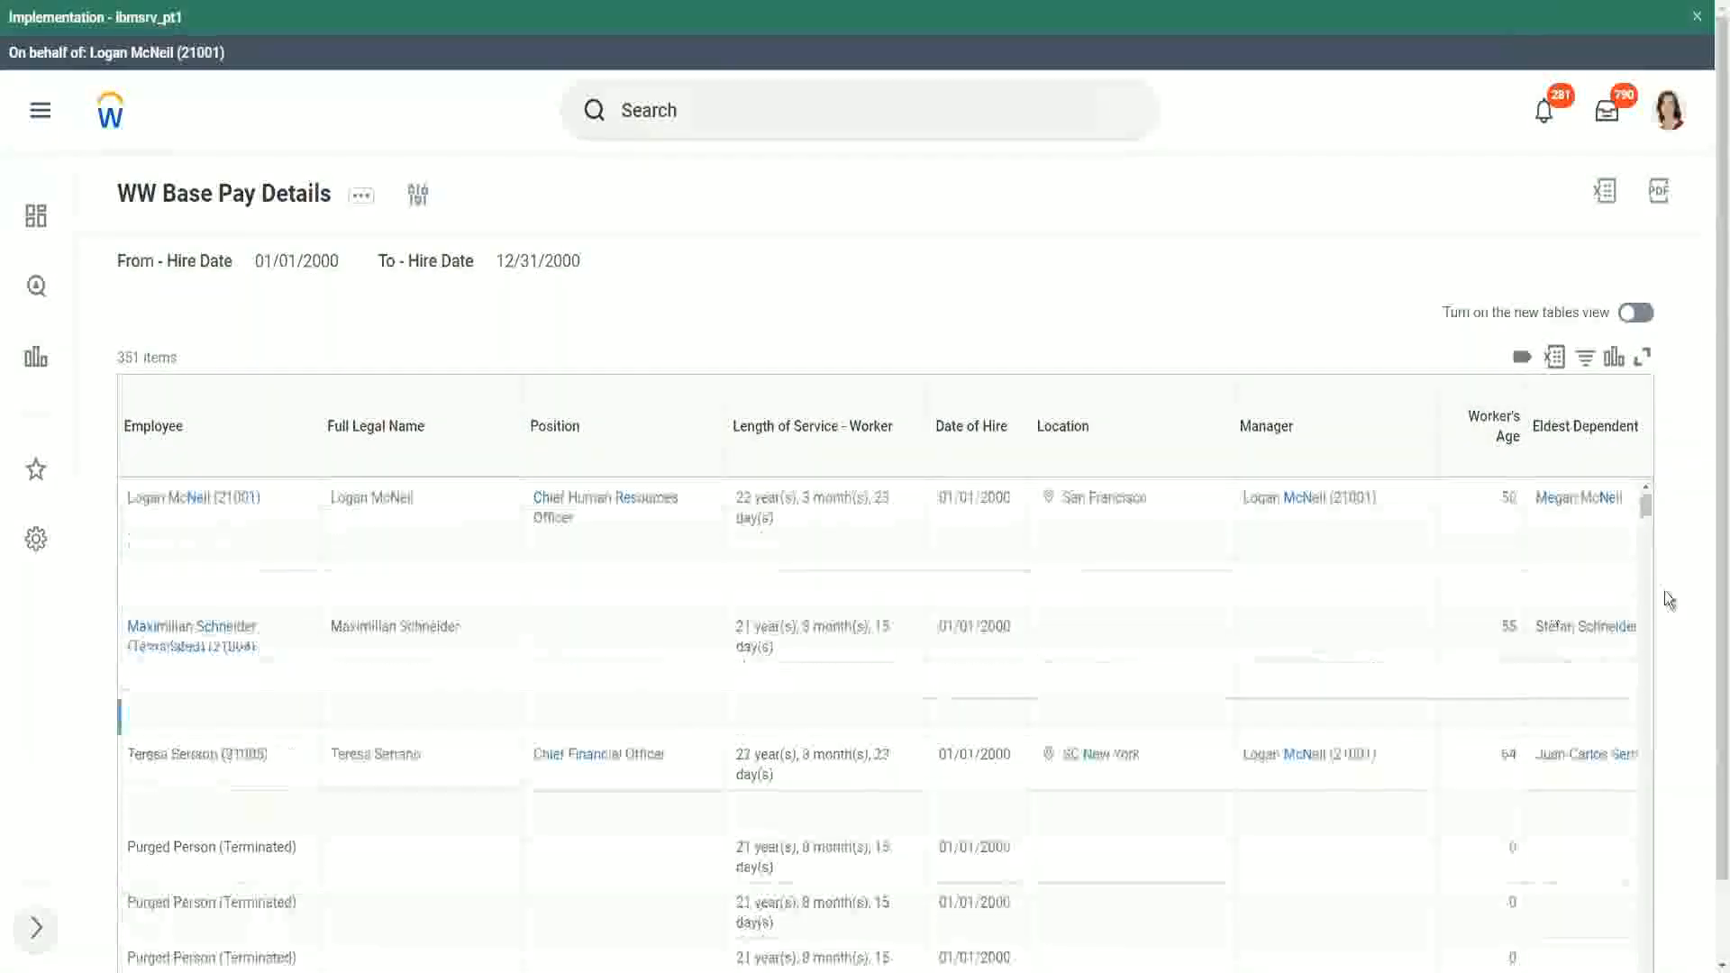
scroll(1693, 702, "down", 1)
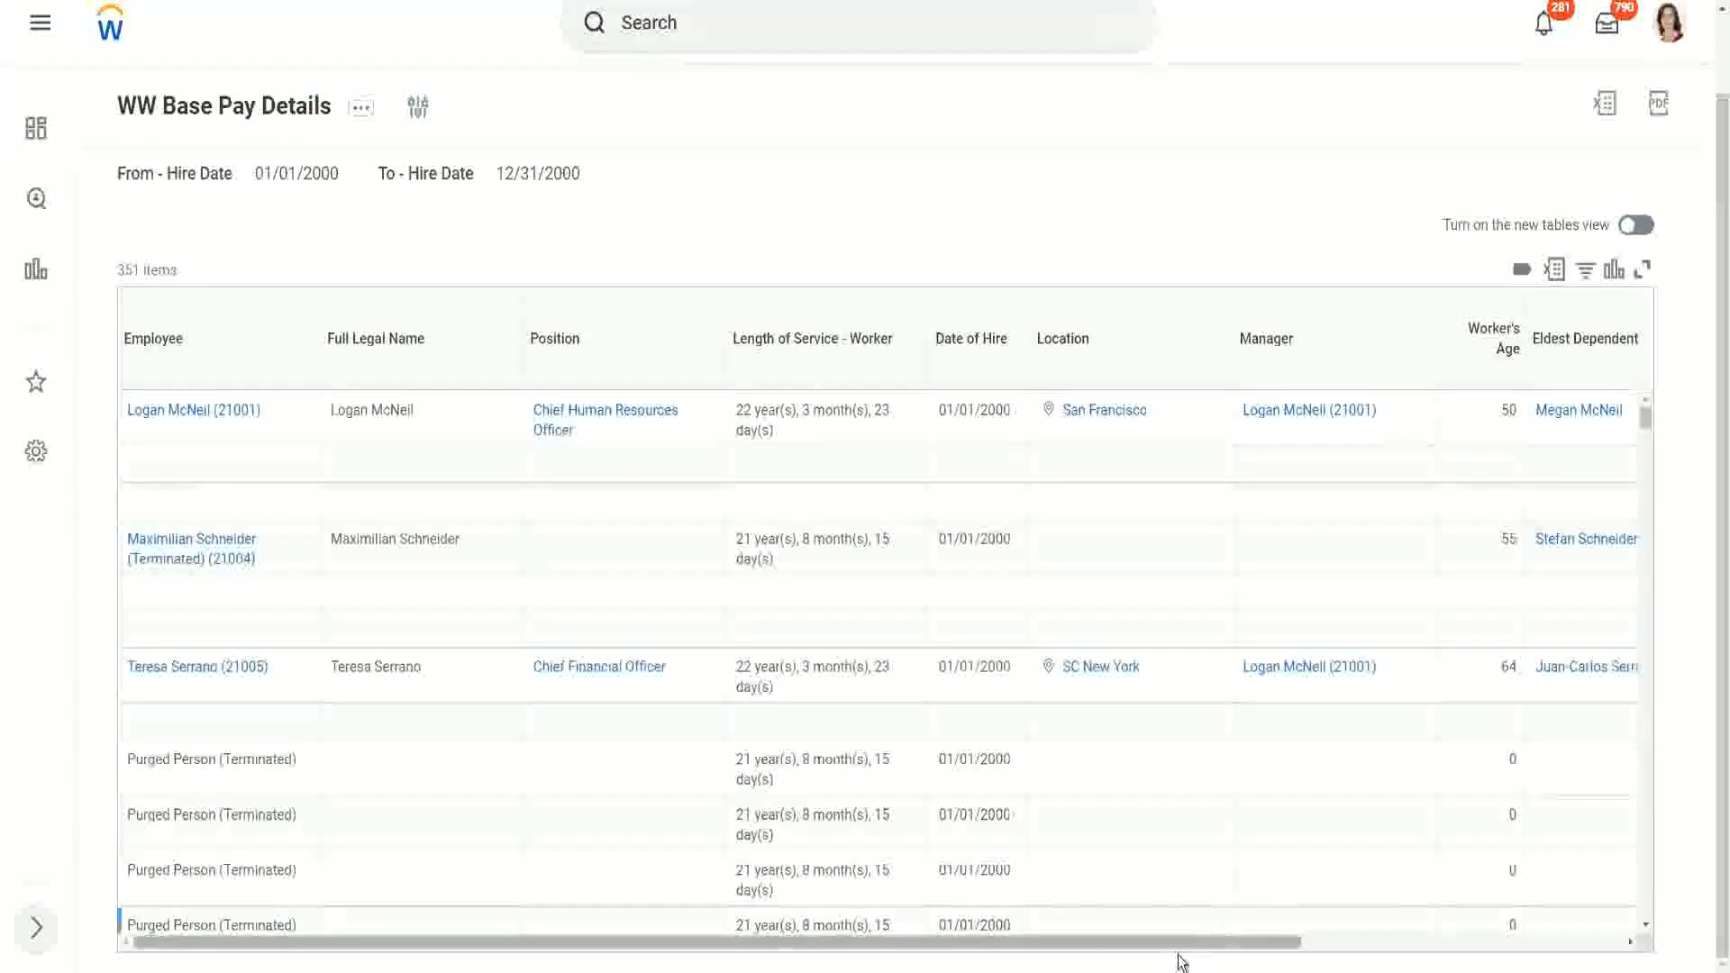
left_click_drag(1205, 944, 1615, 965)
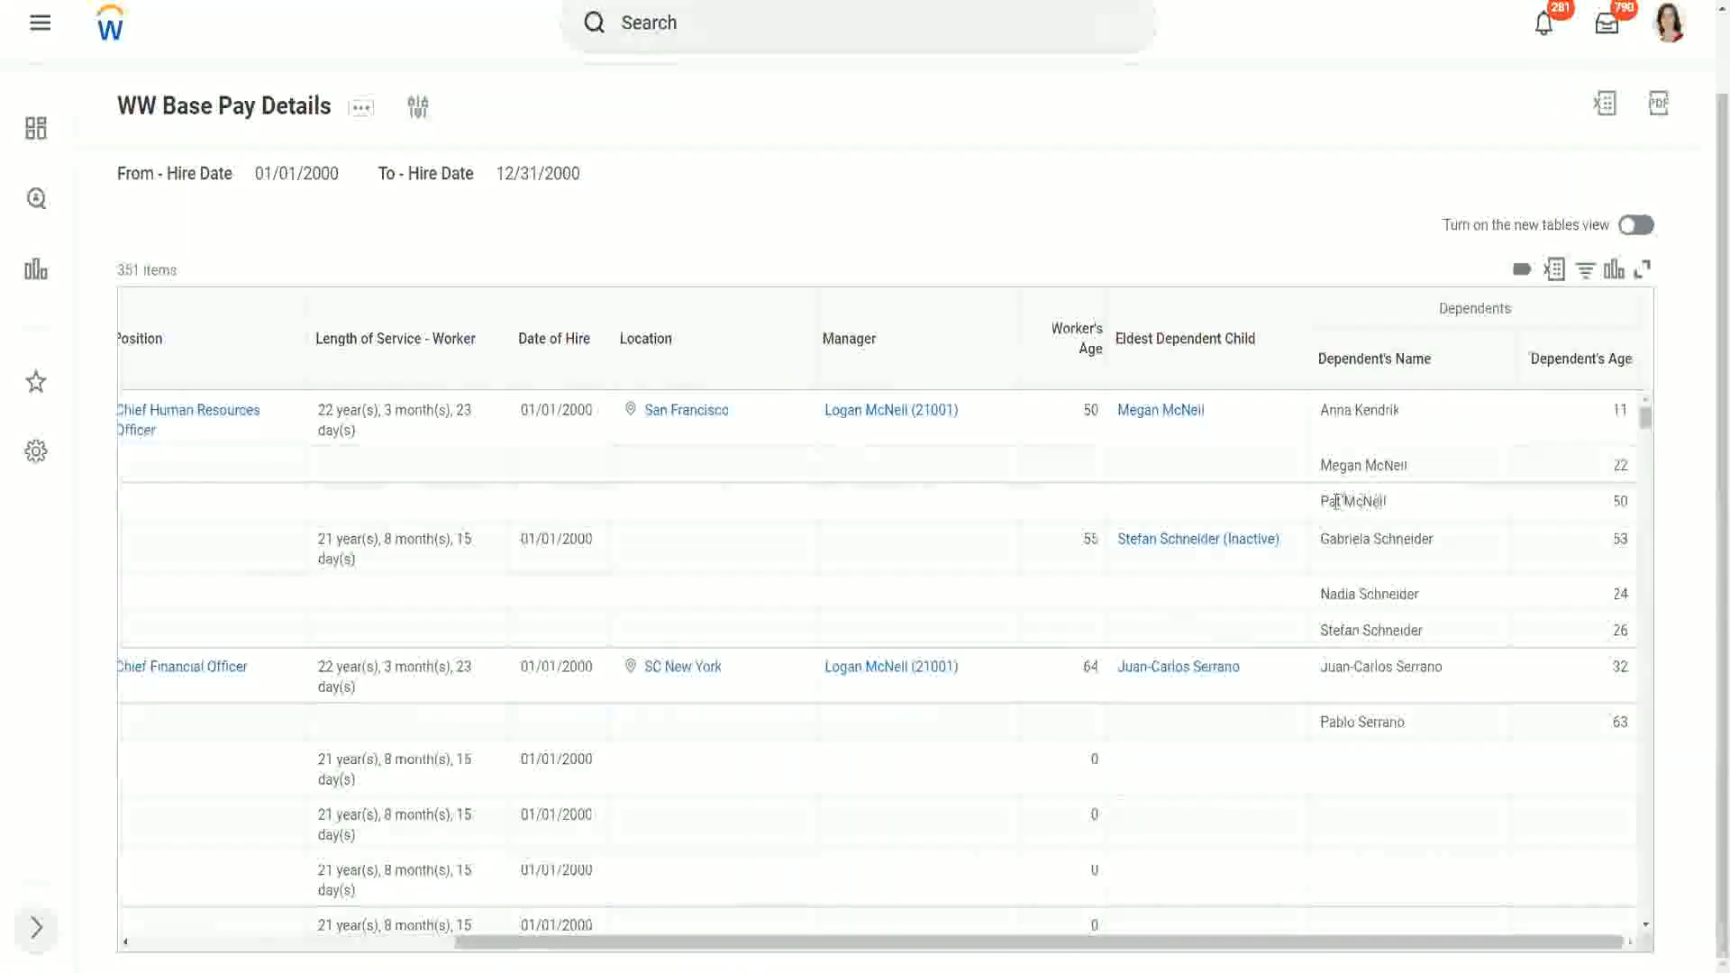
left_click_drag(1323, 504, 1398, 418)
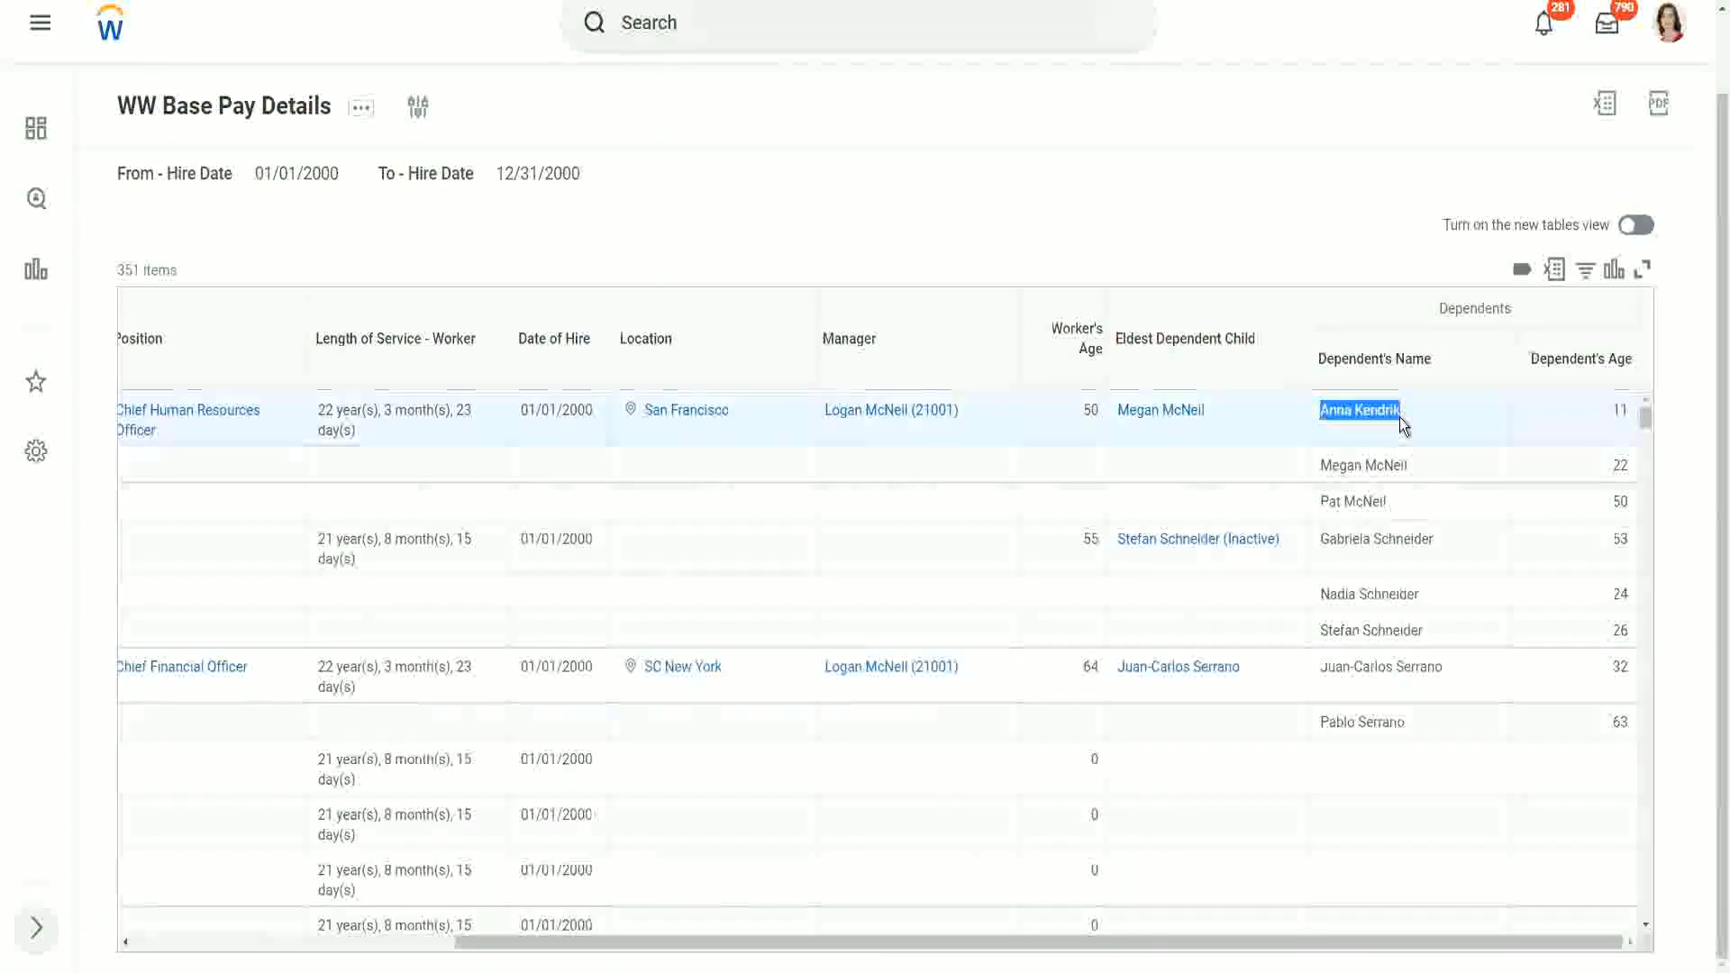
left_click(1372, 404)
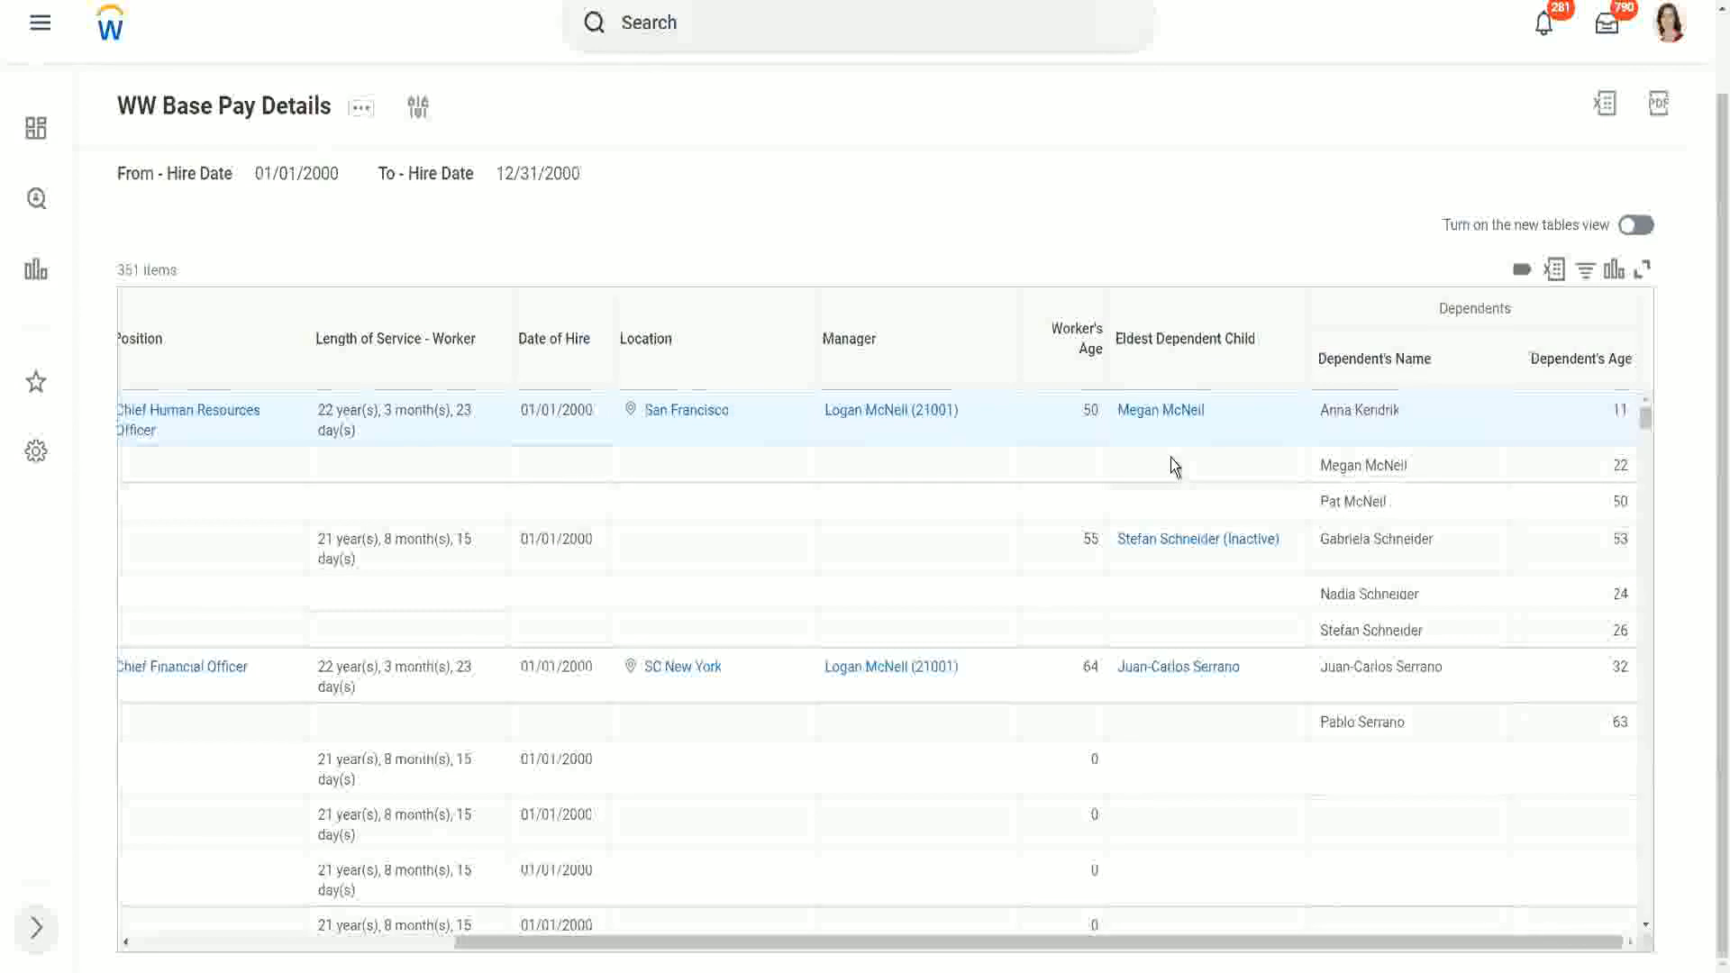
Step: Open the first worker's eldest dependent child record, review its relationship and age details, and return to the report
right_click(1157, 410)
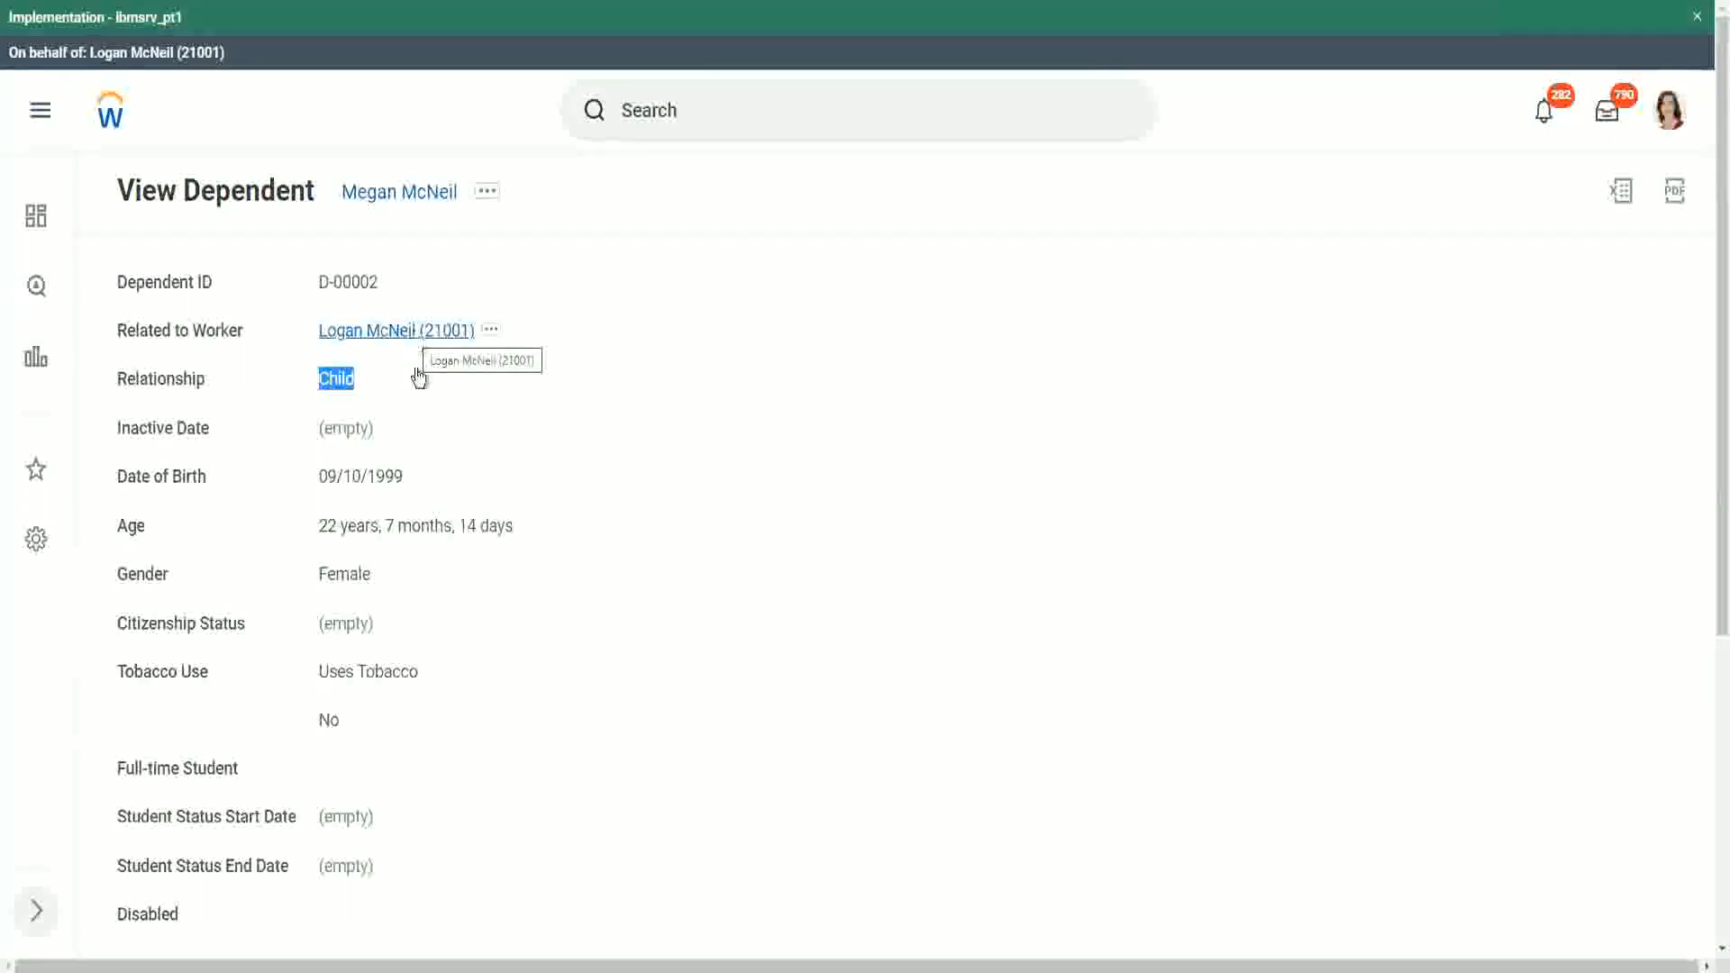
left_click(509, 521)
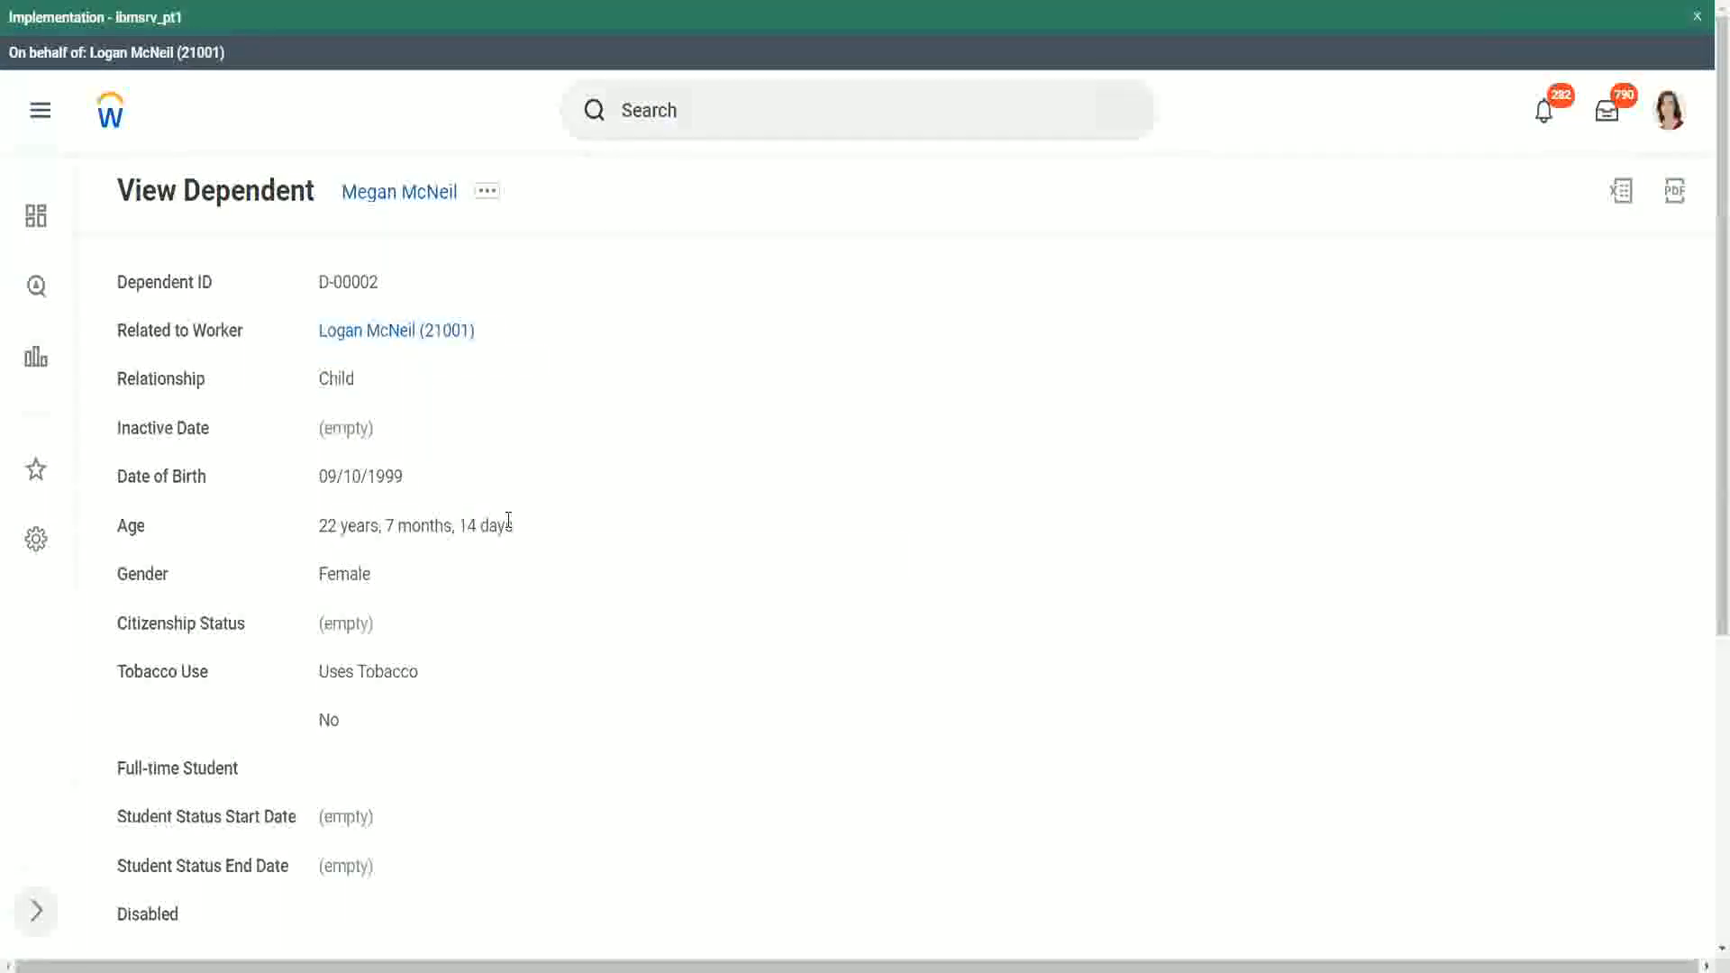
scroll(485, 589, "down", 3)
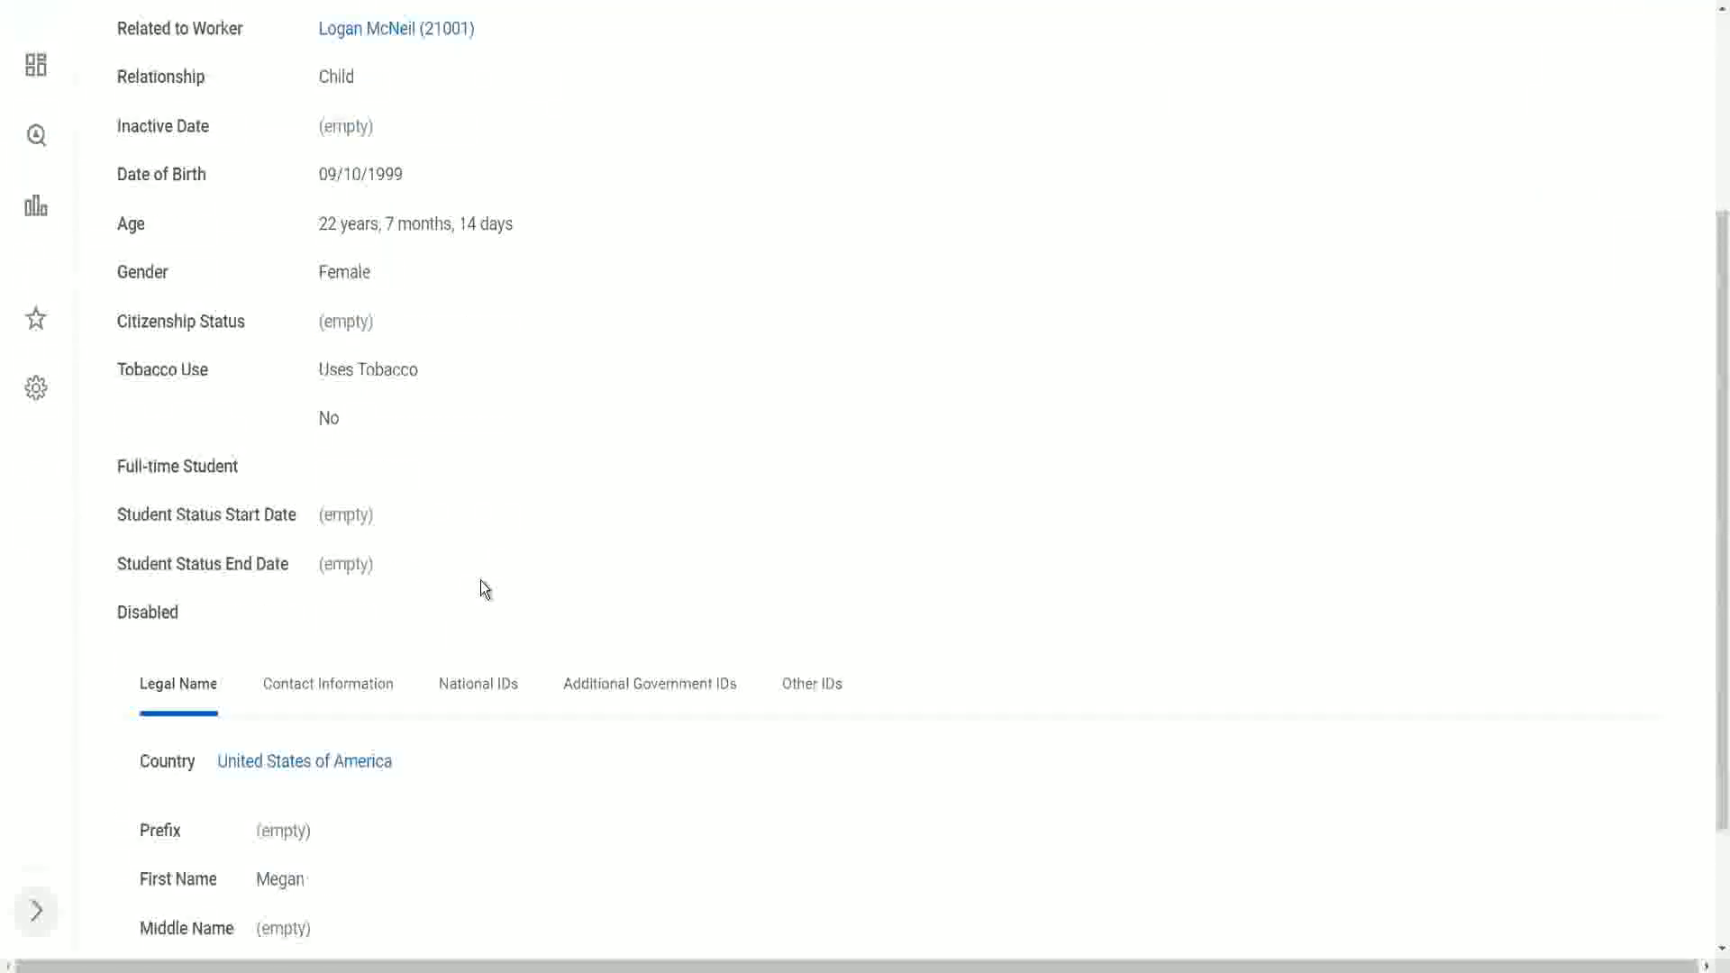
scroll(482, 586, "down", 2)
scroll(491, 237, "up", 5)
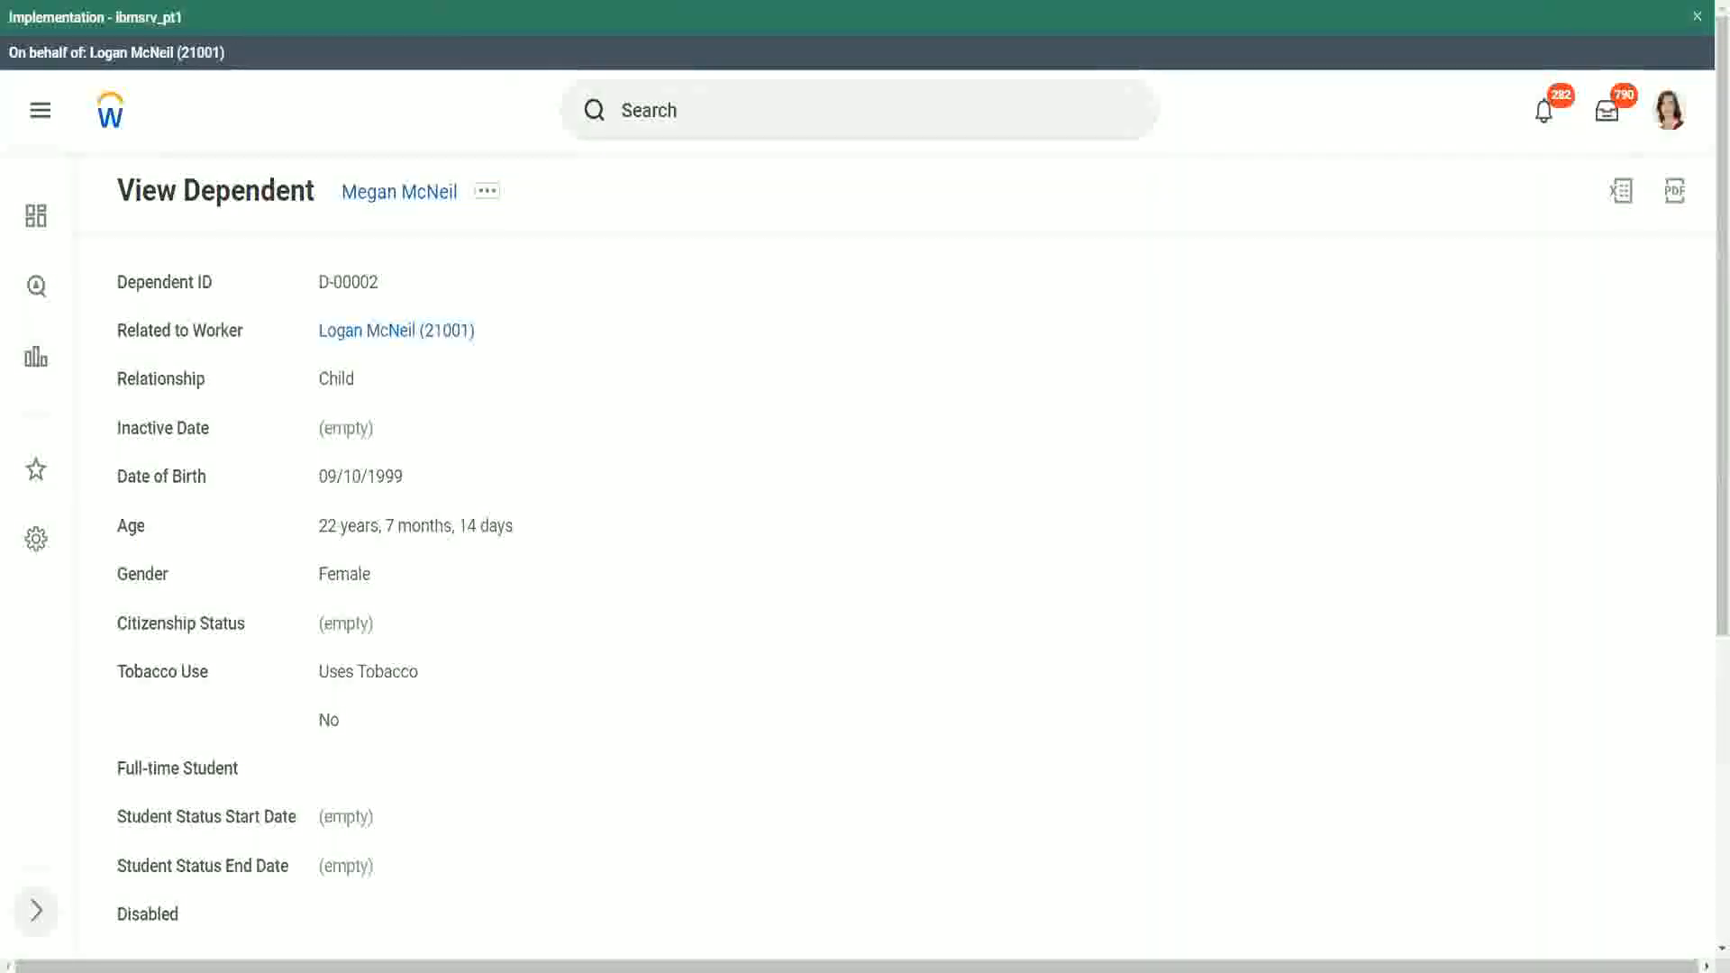
left_click(442, 1)
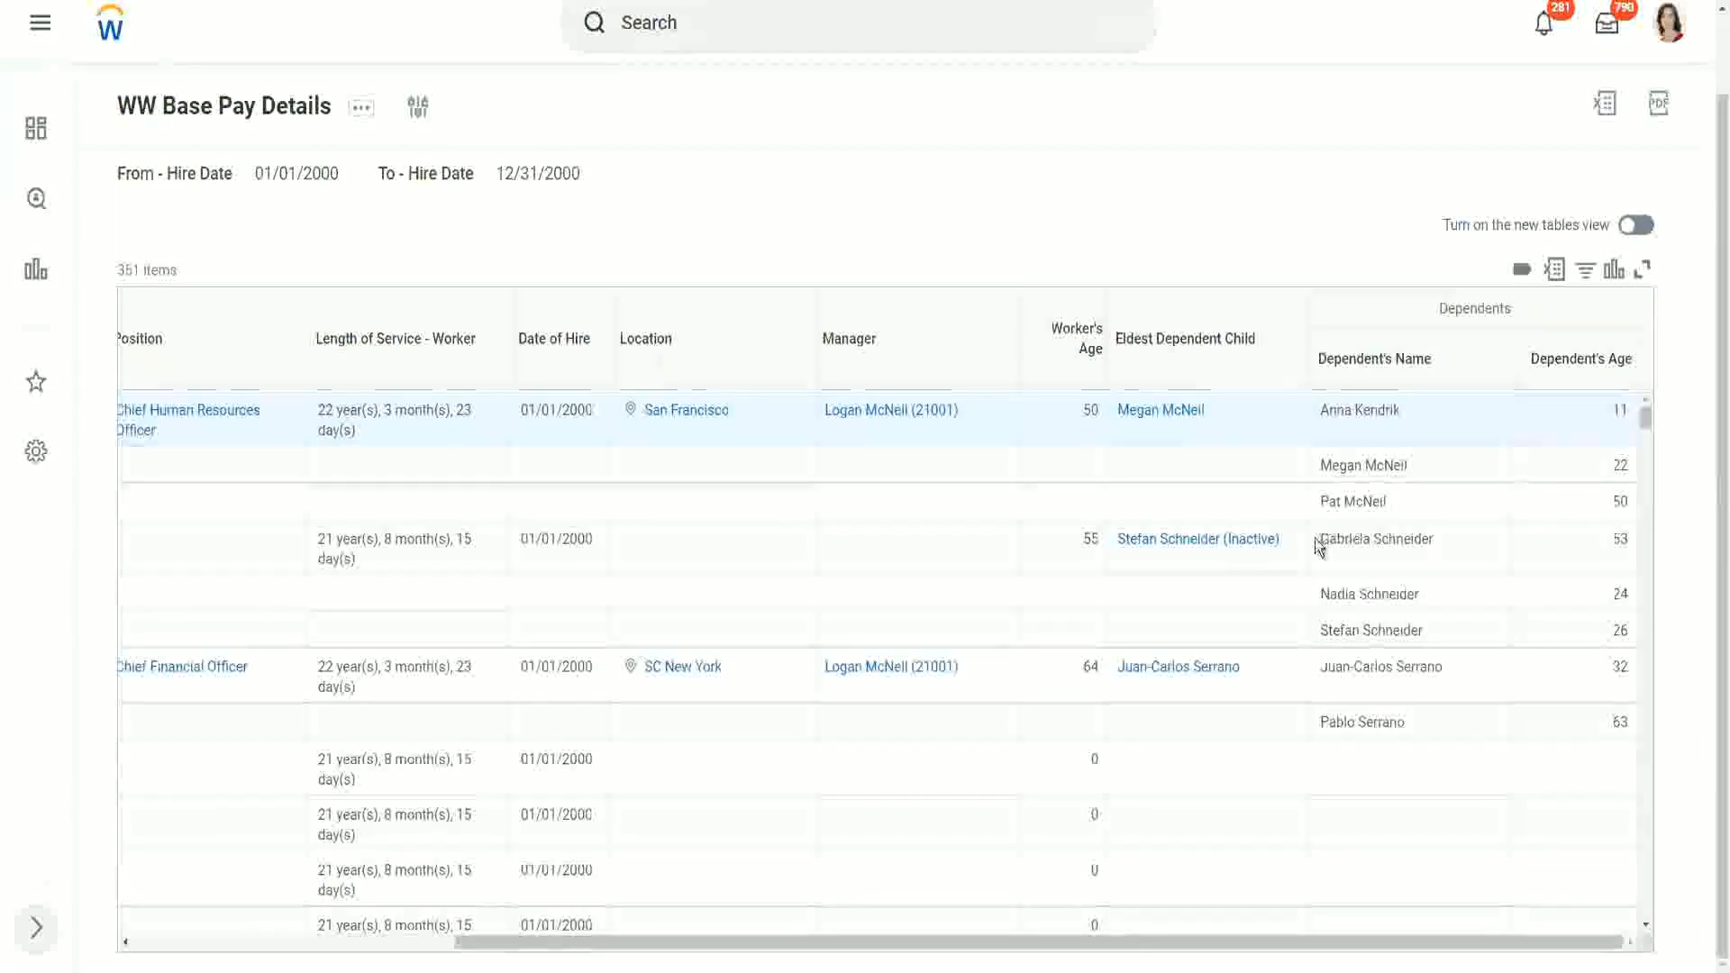
Step: Check the second worker's dependents against the Eldest Dependent Child column and look through the remaining report rows
left_click_drag(1322, 544, 1435, 539)
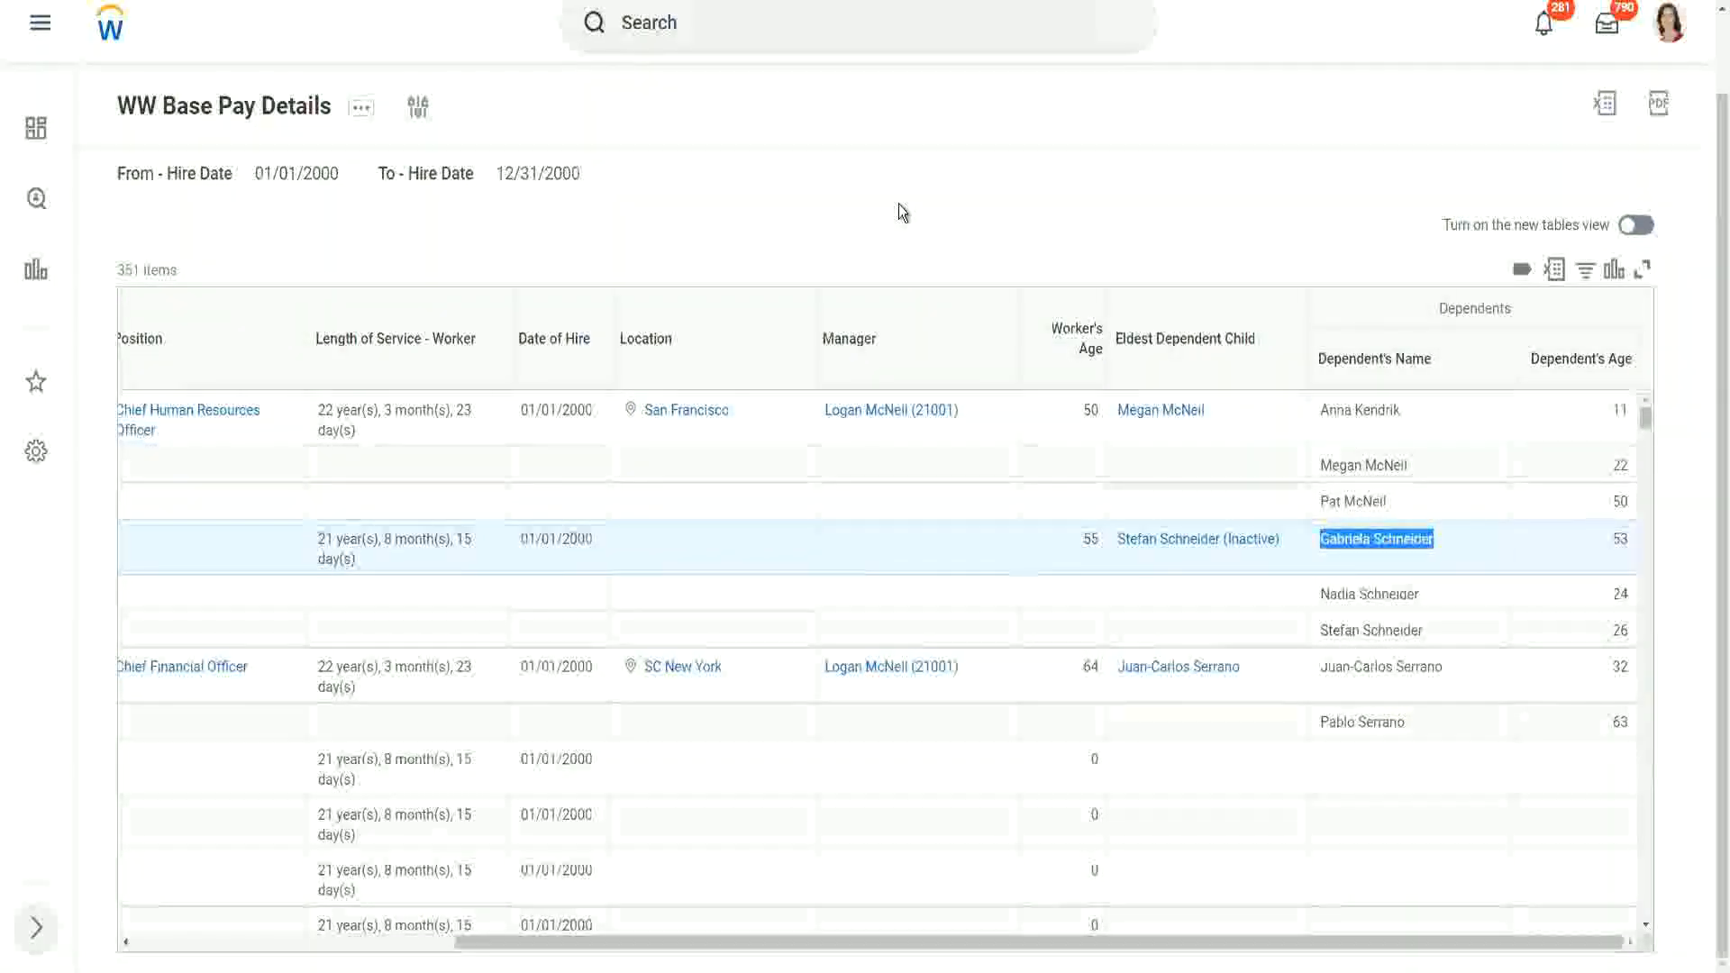
left_click(870, 216)
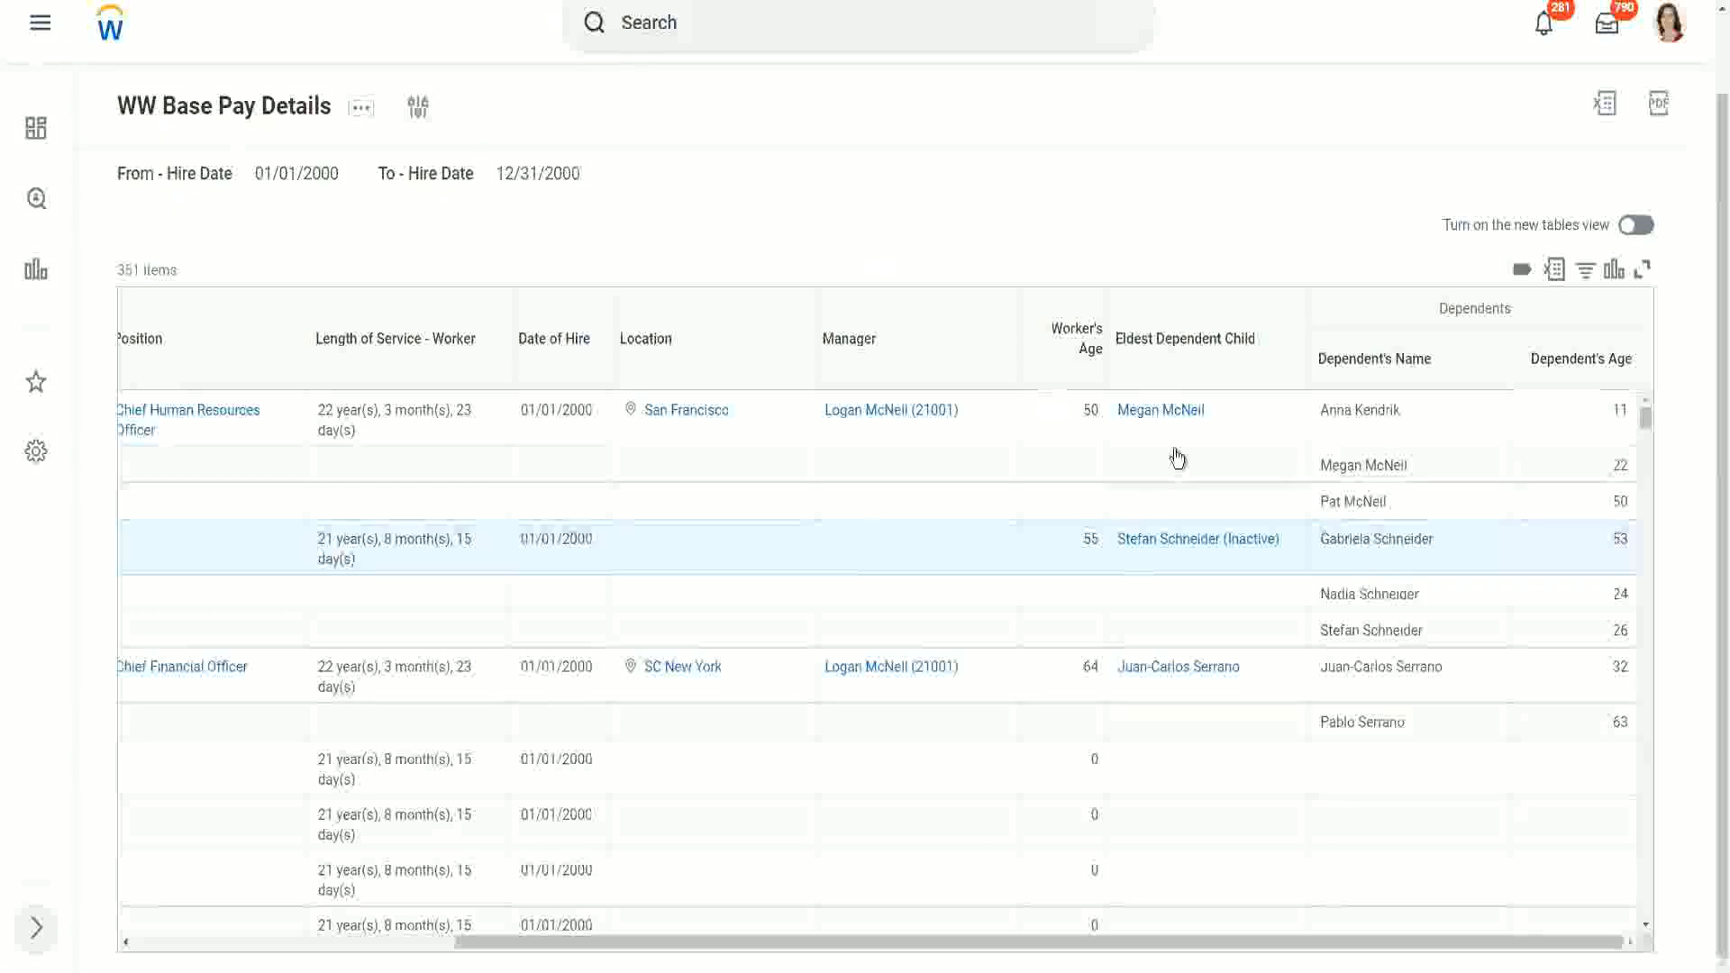
scroll(1375, 640, "down", 2)
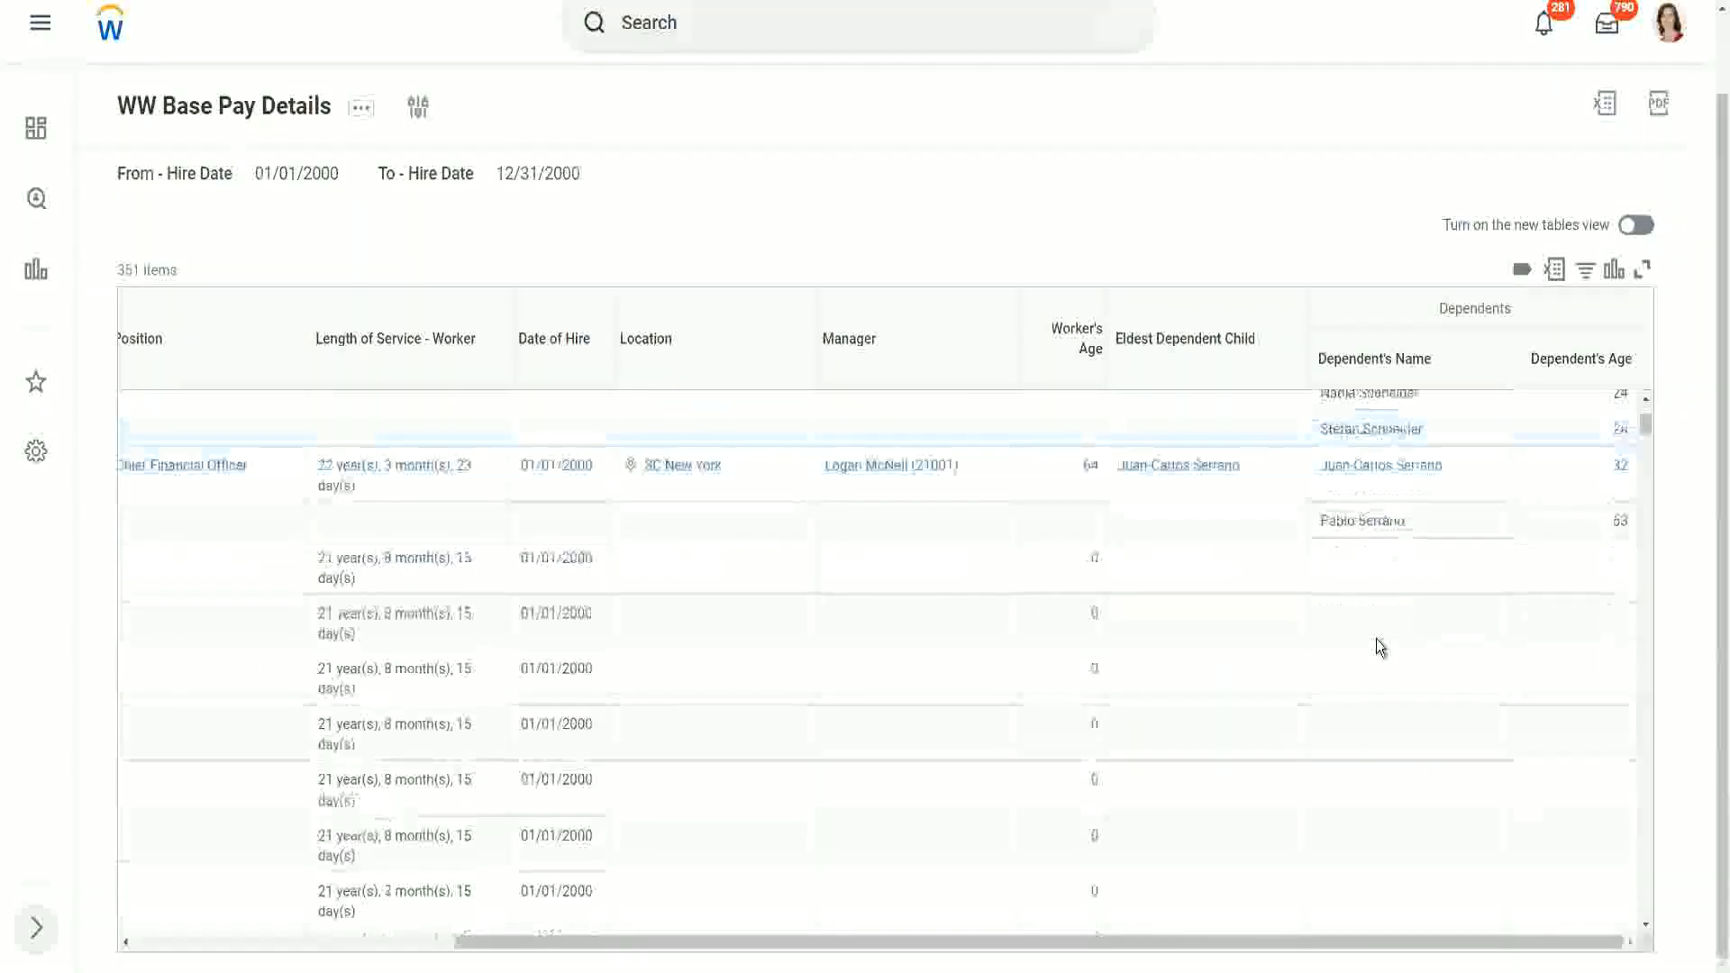
scroll(1376, 639, "up", 2)
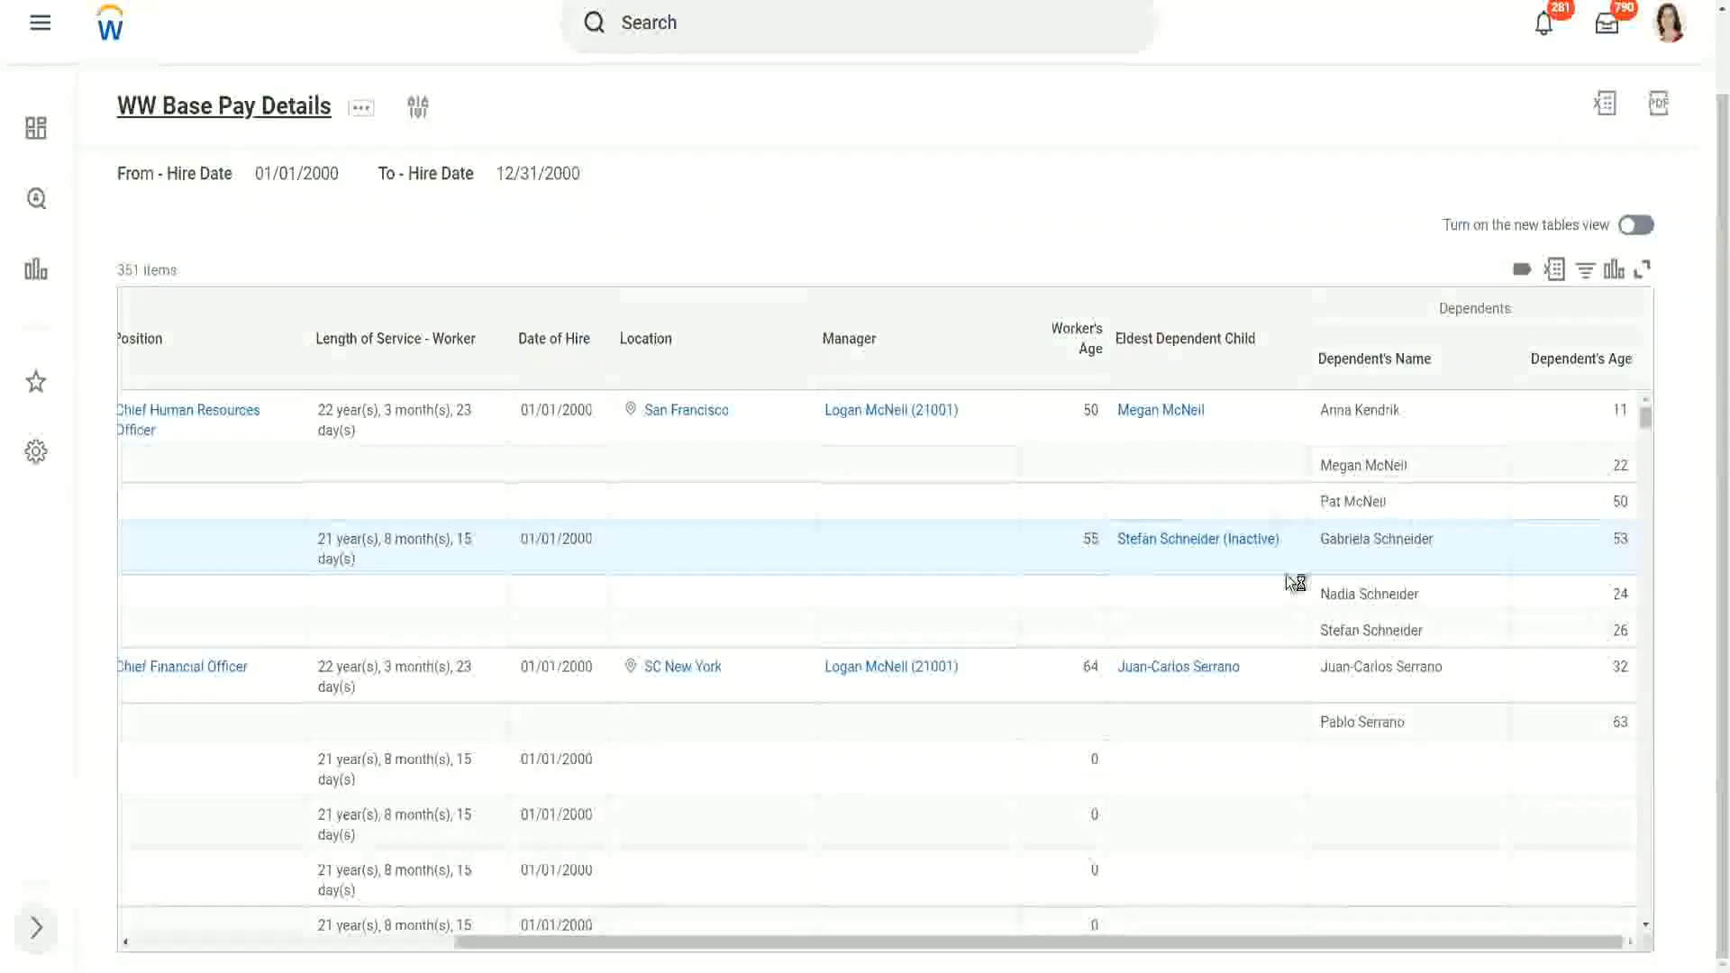
scroll(1171, 739, "down", 2)
scroll(1209, 696, "down", 1)
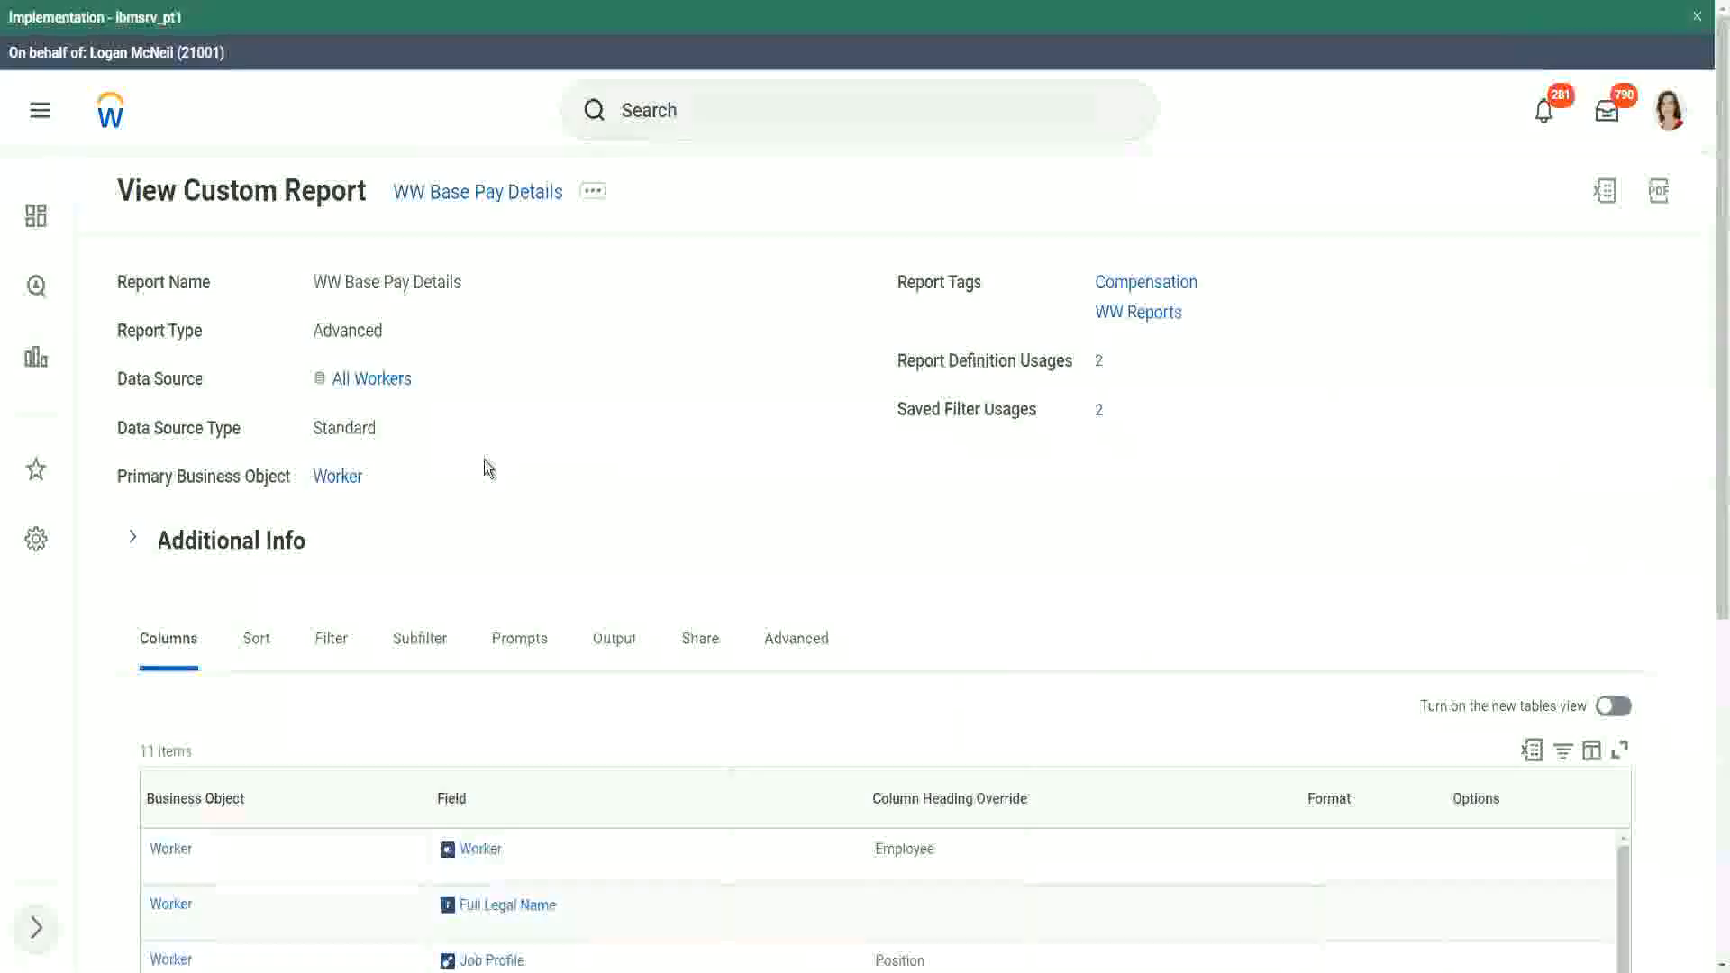
Step: Open the WW Base Pay Details custom report definition for editing
left_click(595, 195)
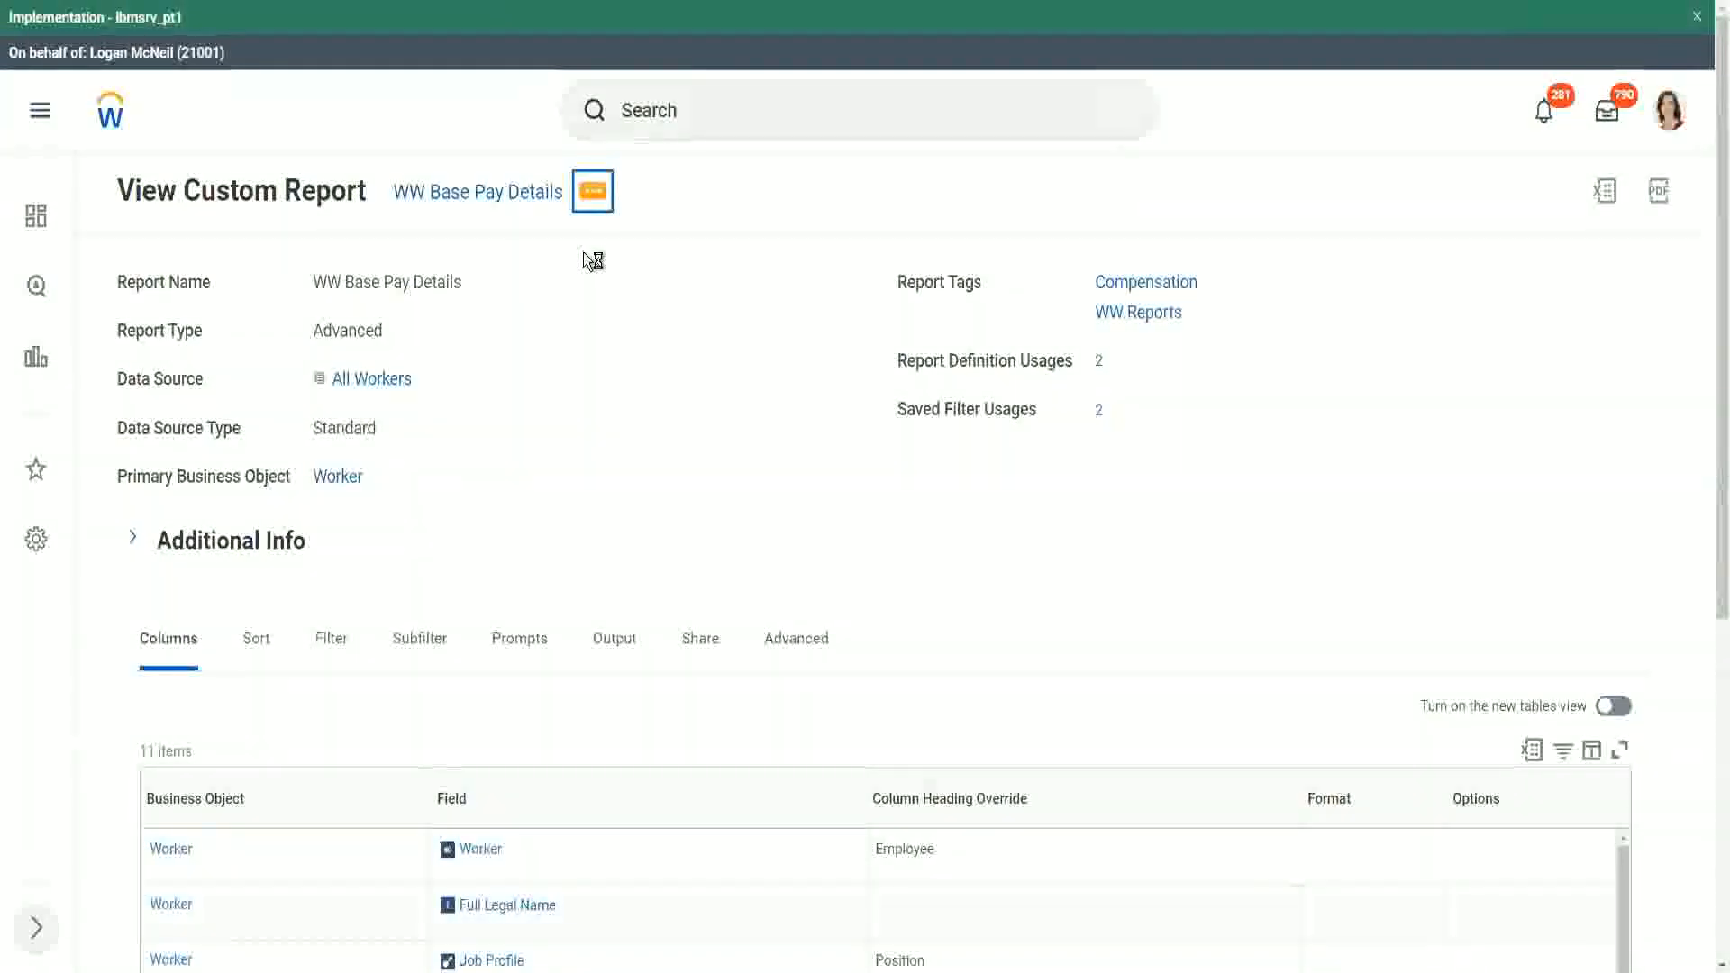
mouse_move(689, 291)
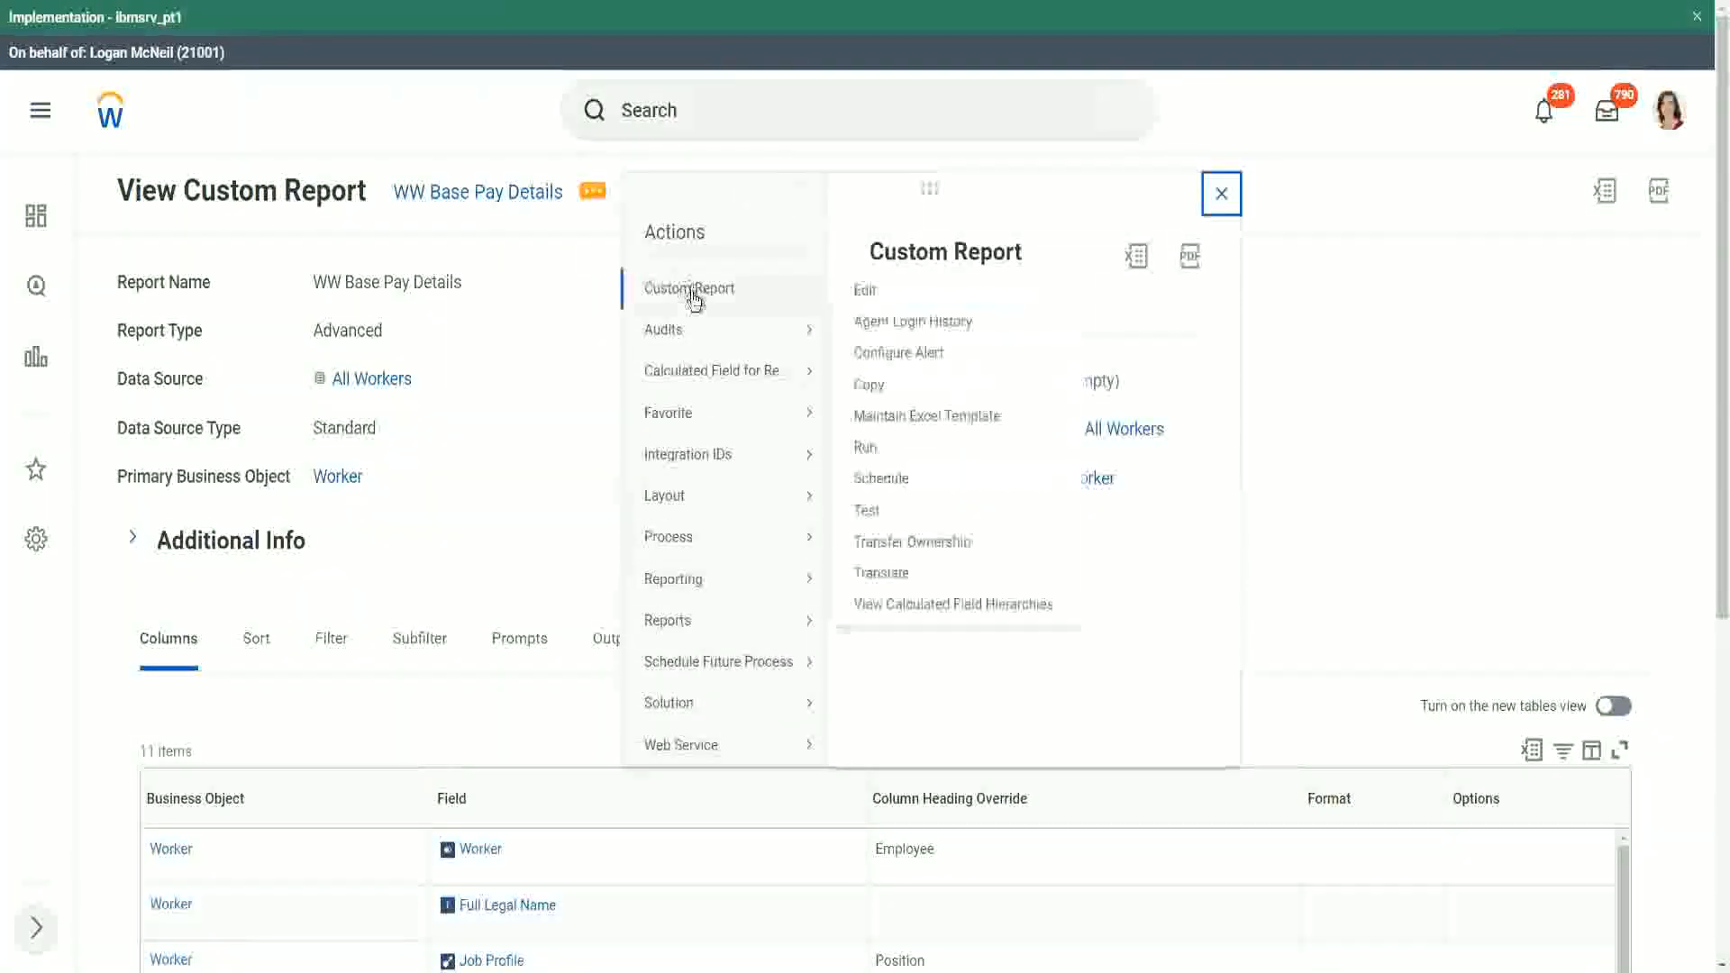
left_click(867, 291)
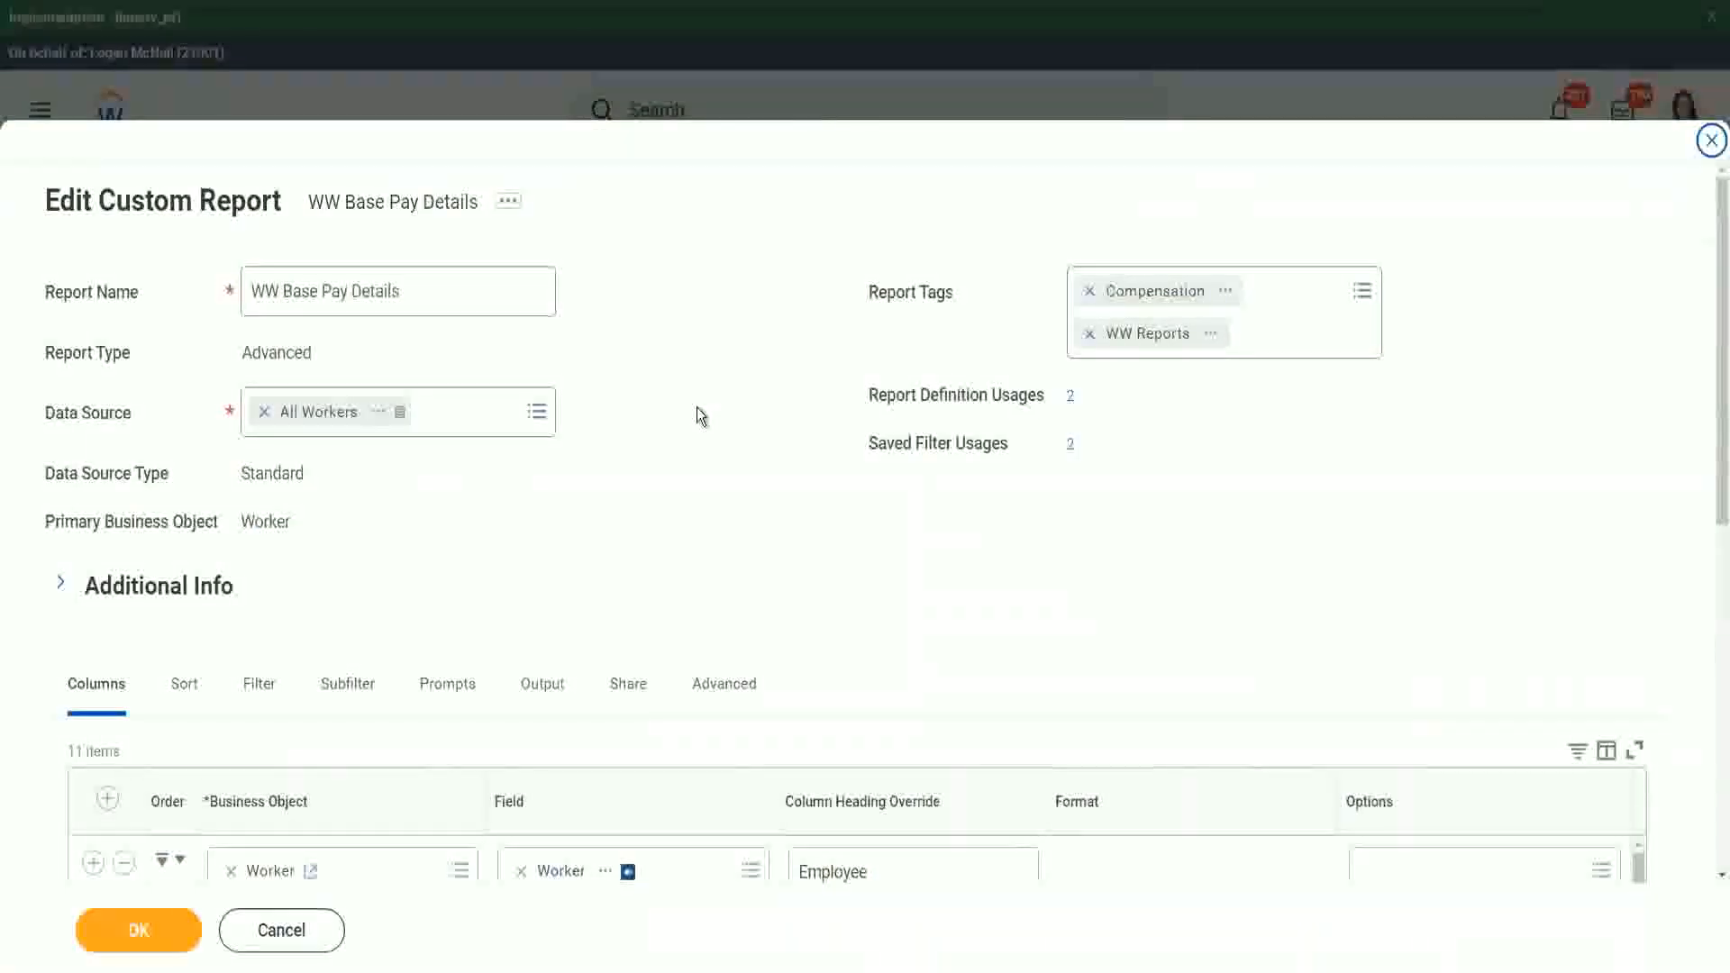
Step: Review the report's column definitions down to the Dependents fields, and bring up its filter conditions
scroll(700, 415, "down", 4)
scroll(700, 415, "down", 1)
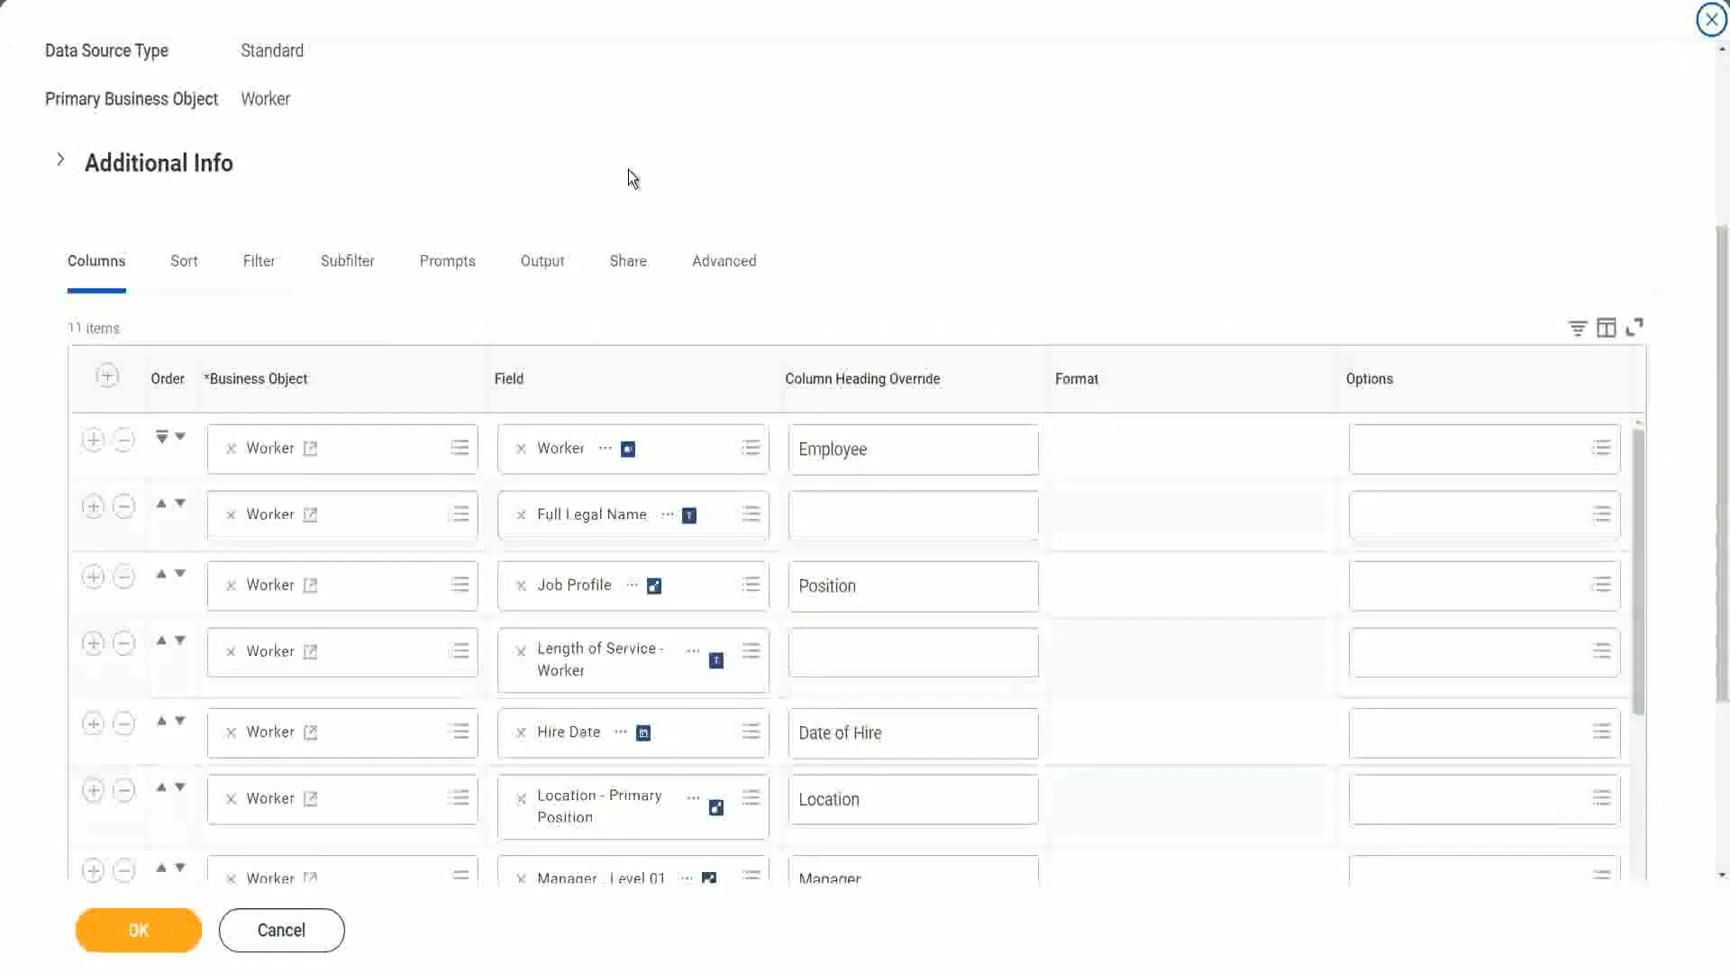
scroll(629, 169, "down", 3)
scroll(846, 423, "down", 2)
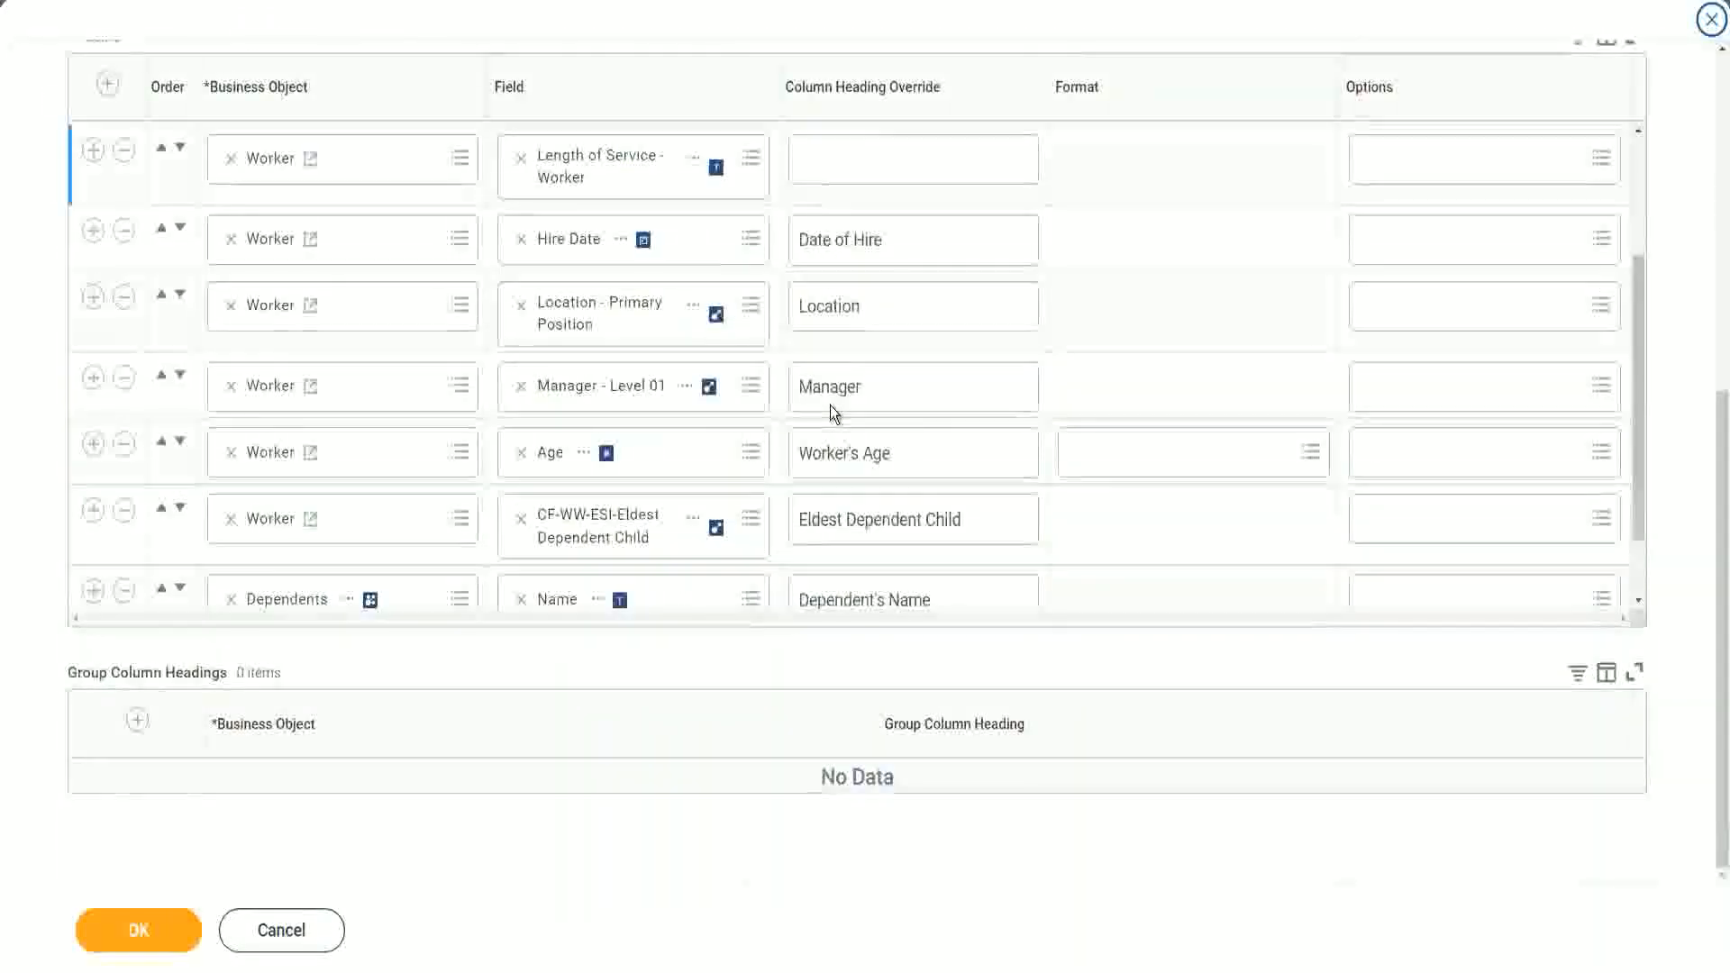
scroll(830, 404, "down", 1)
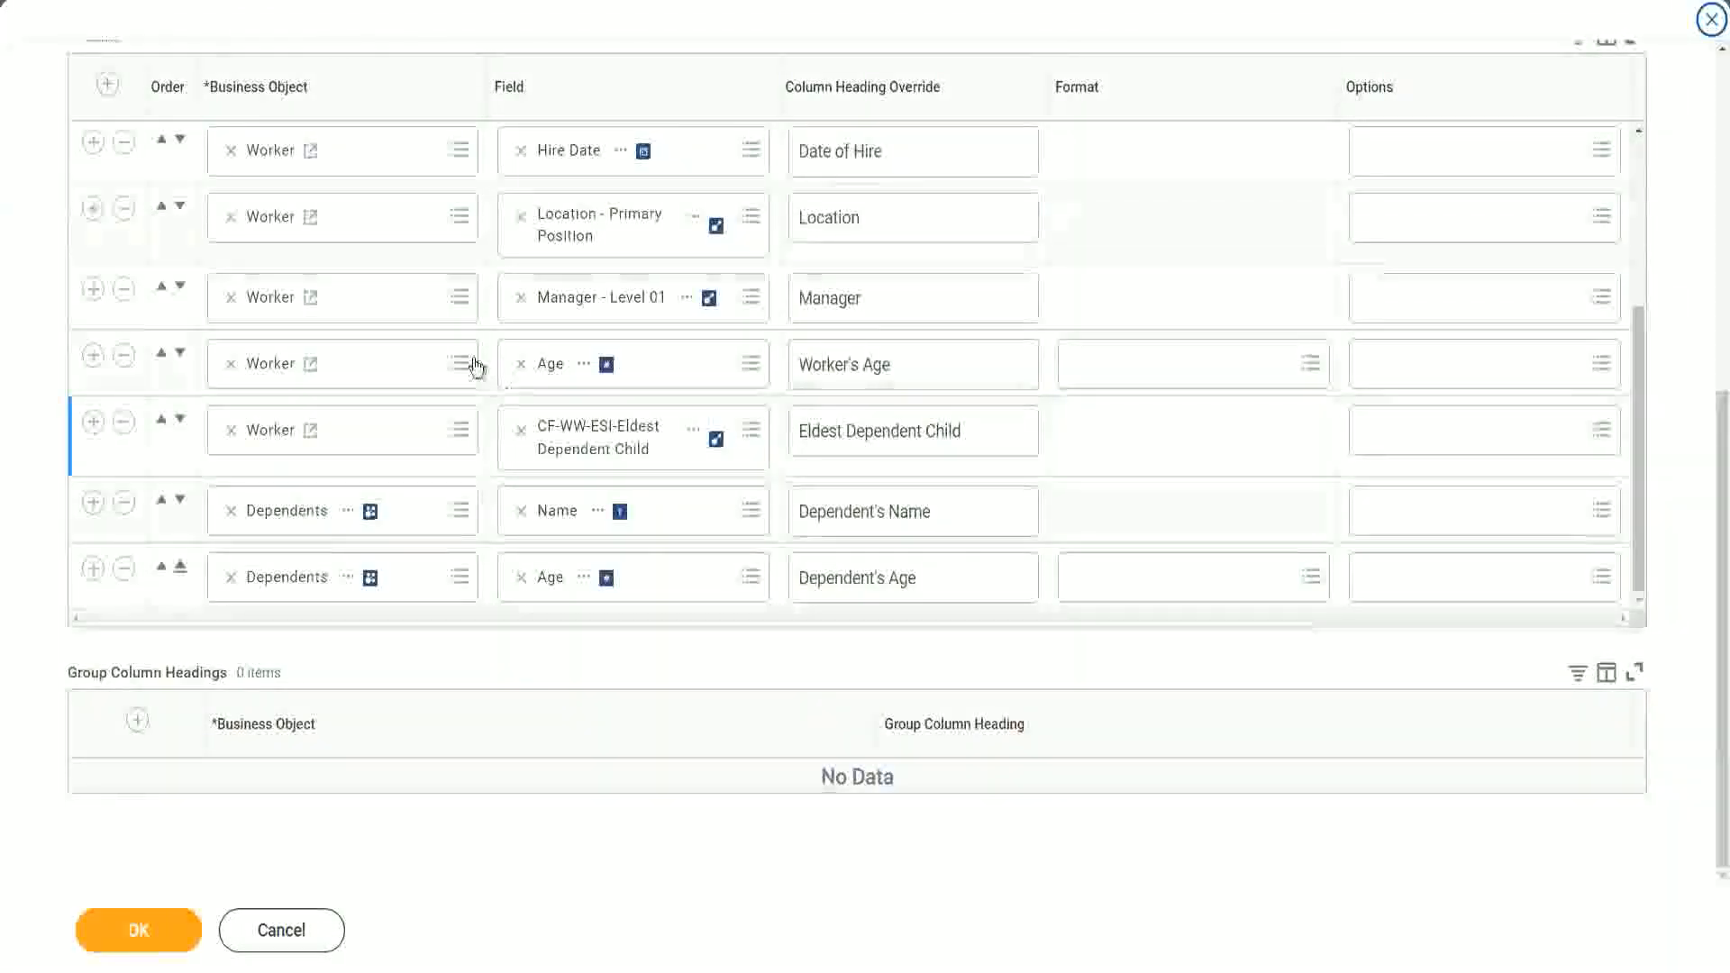
scroll(452, 286, "up", 4)
scroll(270, 226, "up", 3)
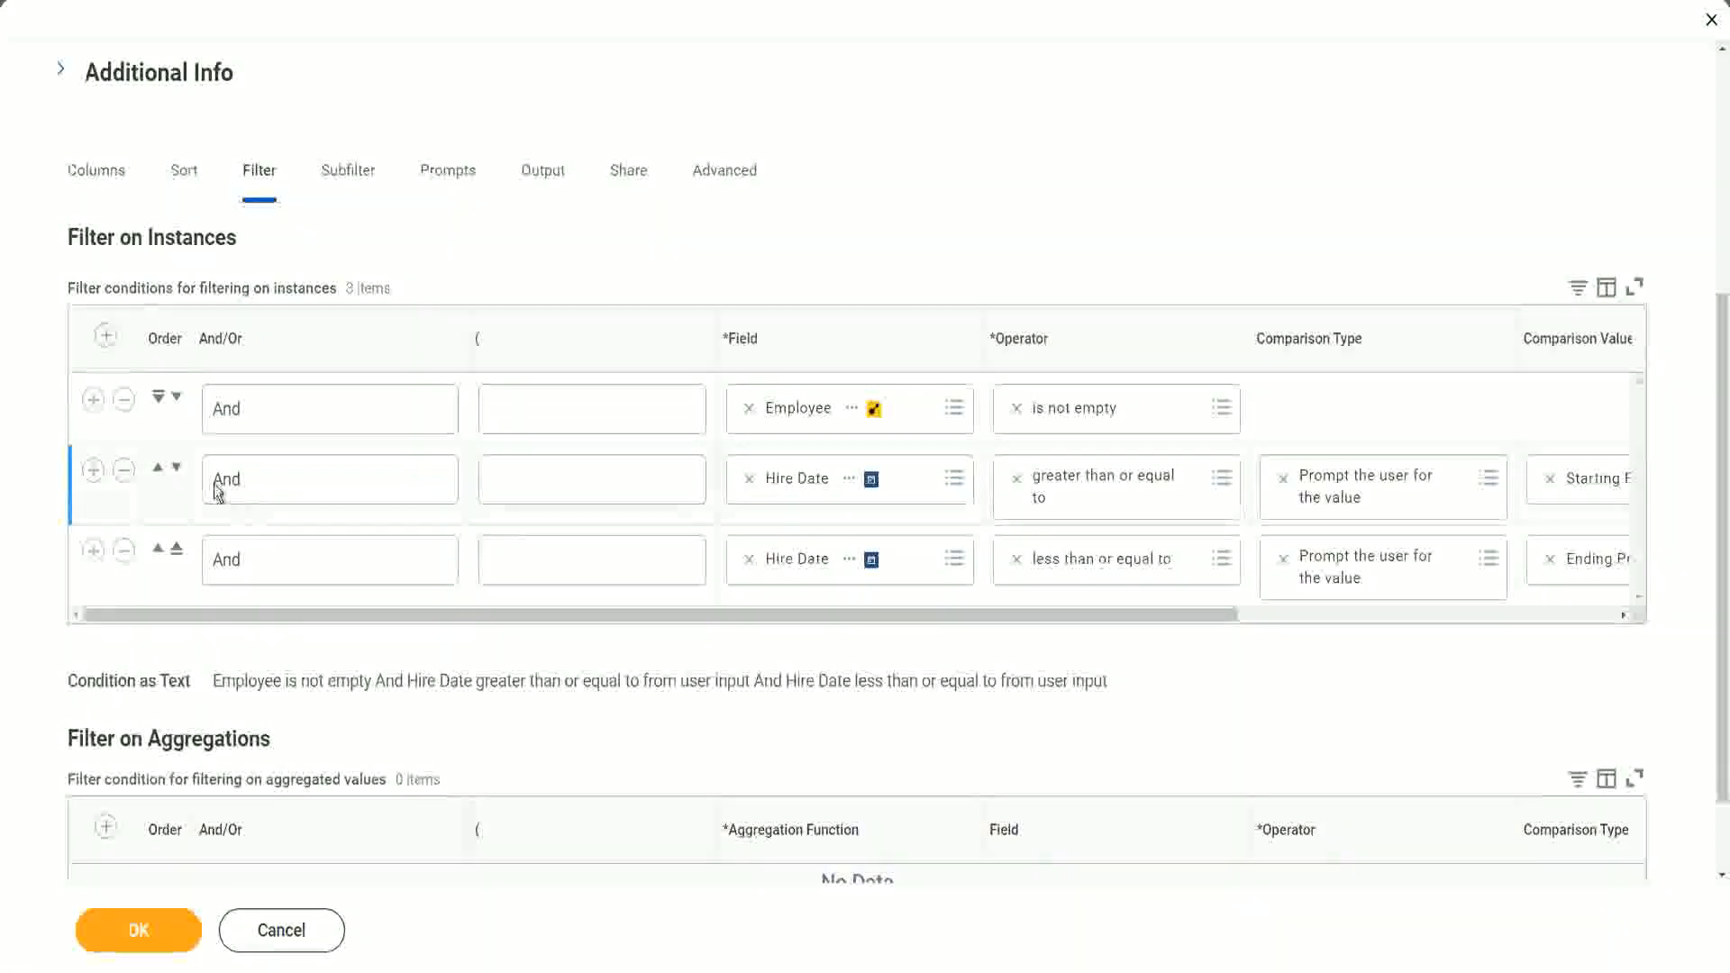
Step: Add an And filter condition after the Employee condition requiring CF-WW-ESI-Eldest Dependent Child to be not empty, and save the report
left_click(94, 401)
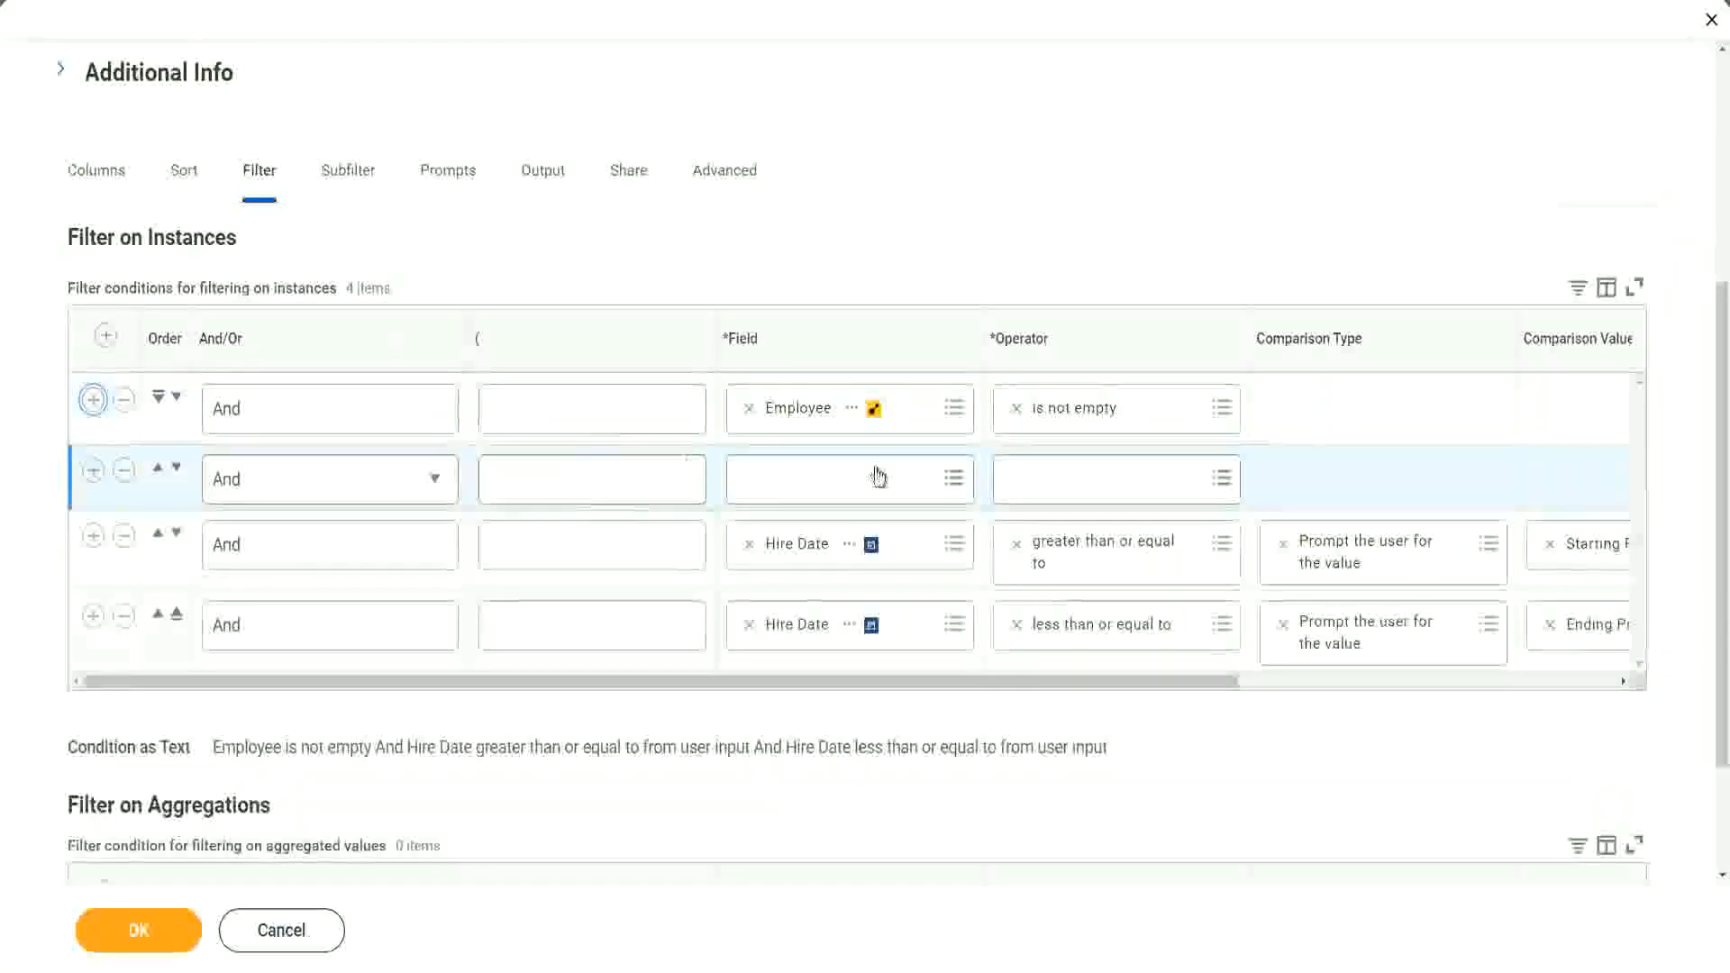
left_click(876, 472)
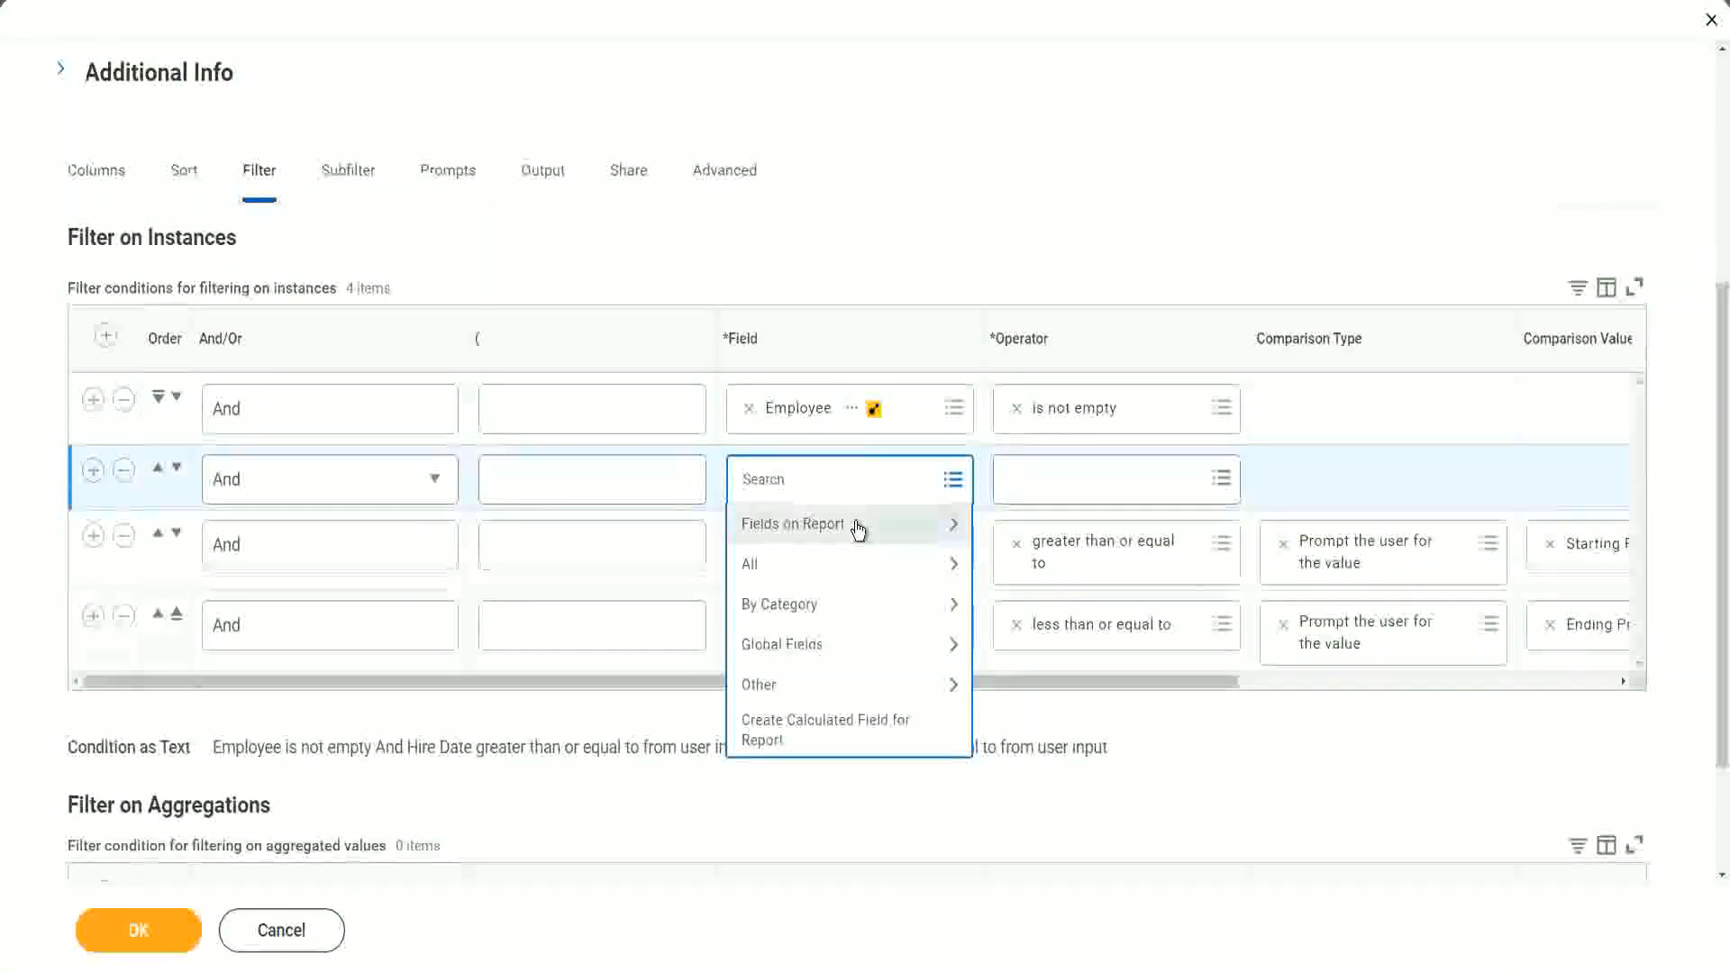
left_click(857, 530)
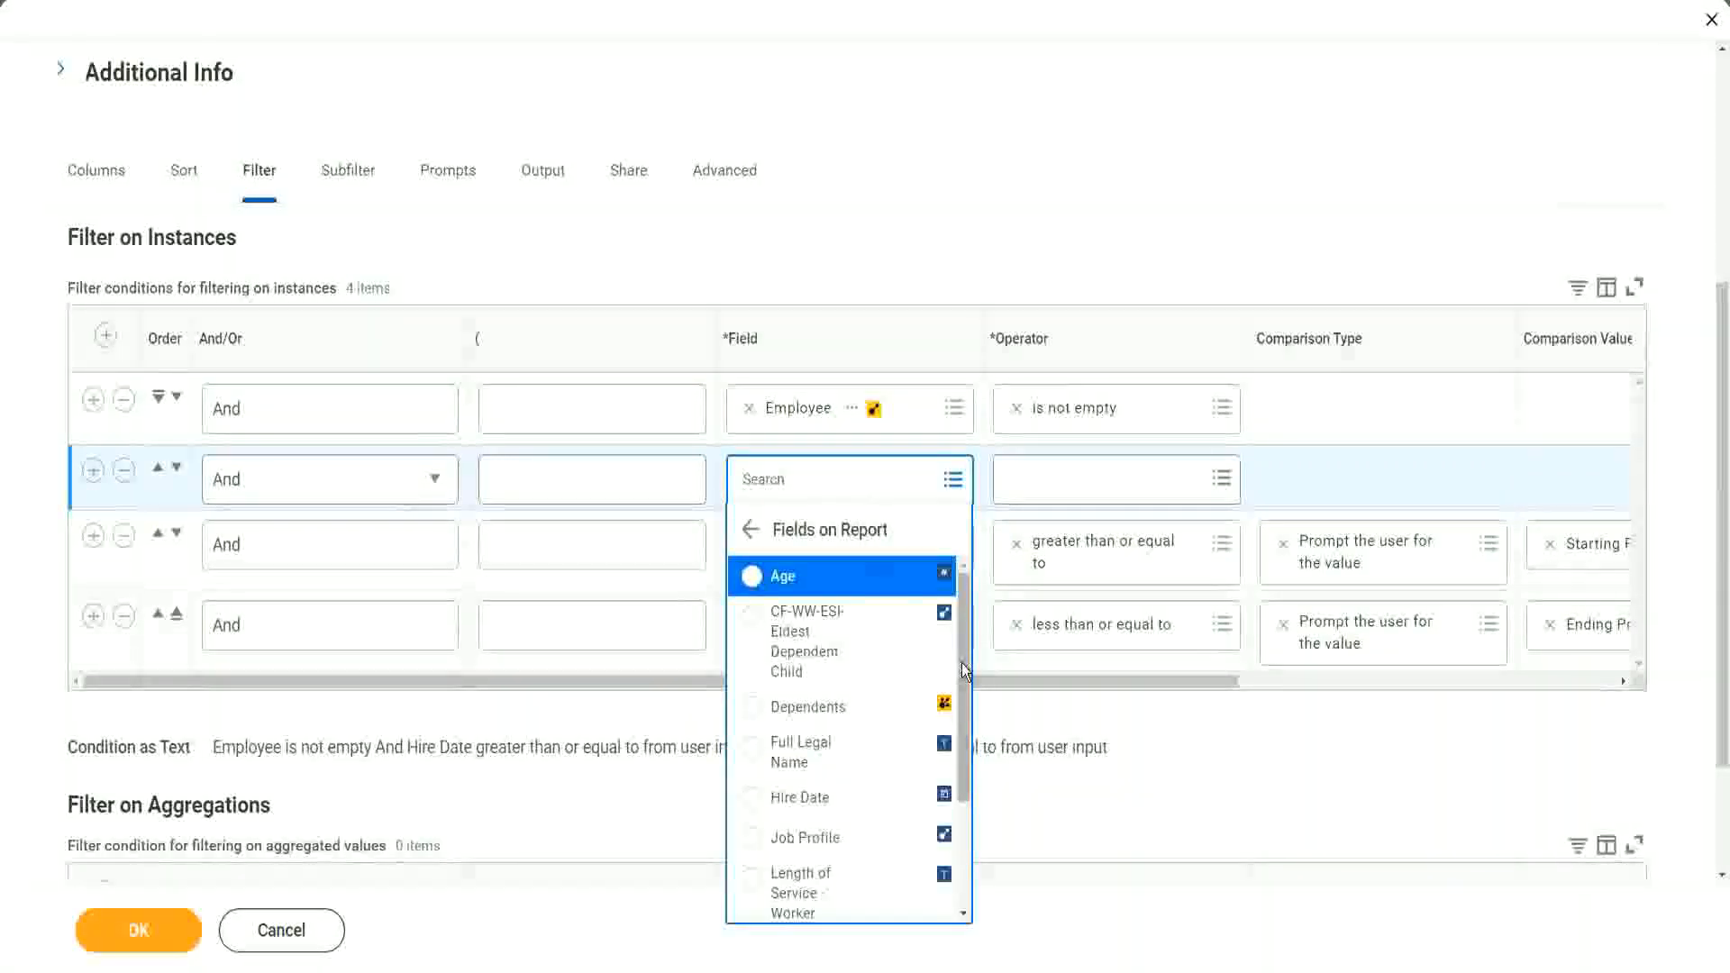
mouse_move(960, 663)
left_mouse_down()
mouse_move(964, 802)
mouse_move(964, 658)
left_mouse_up()
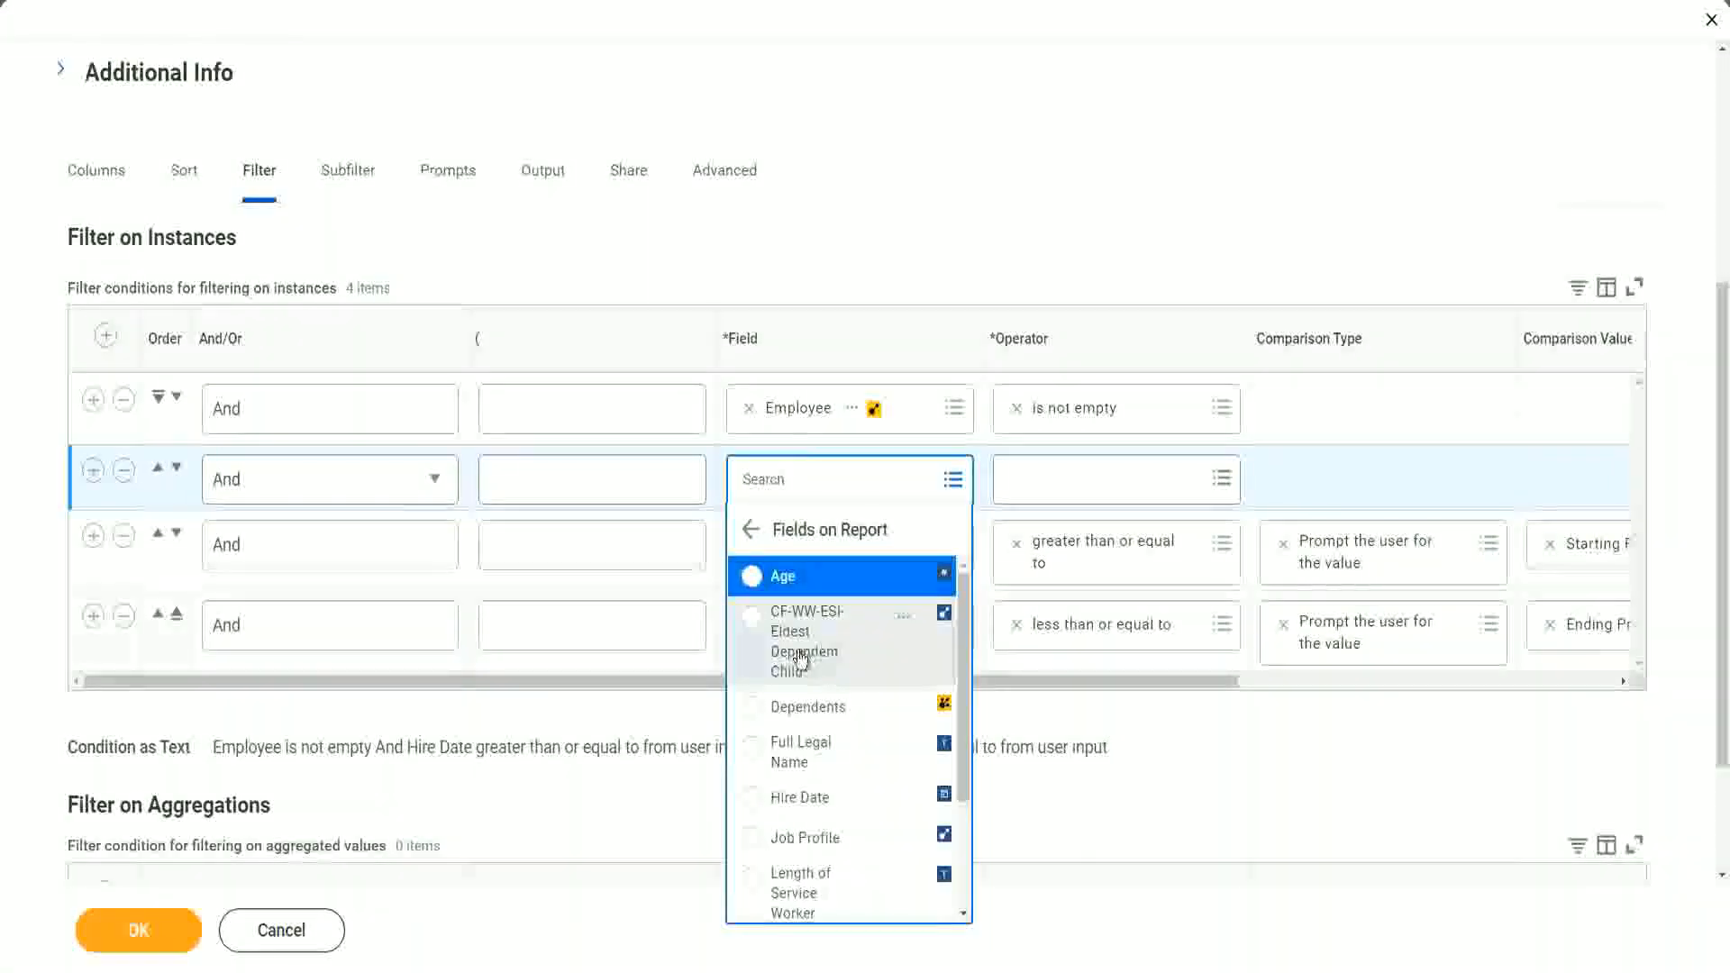
left_click(801, 659)
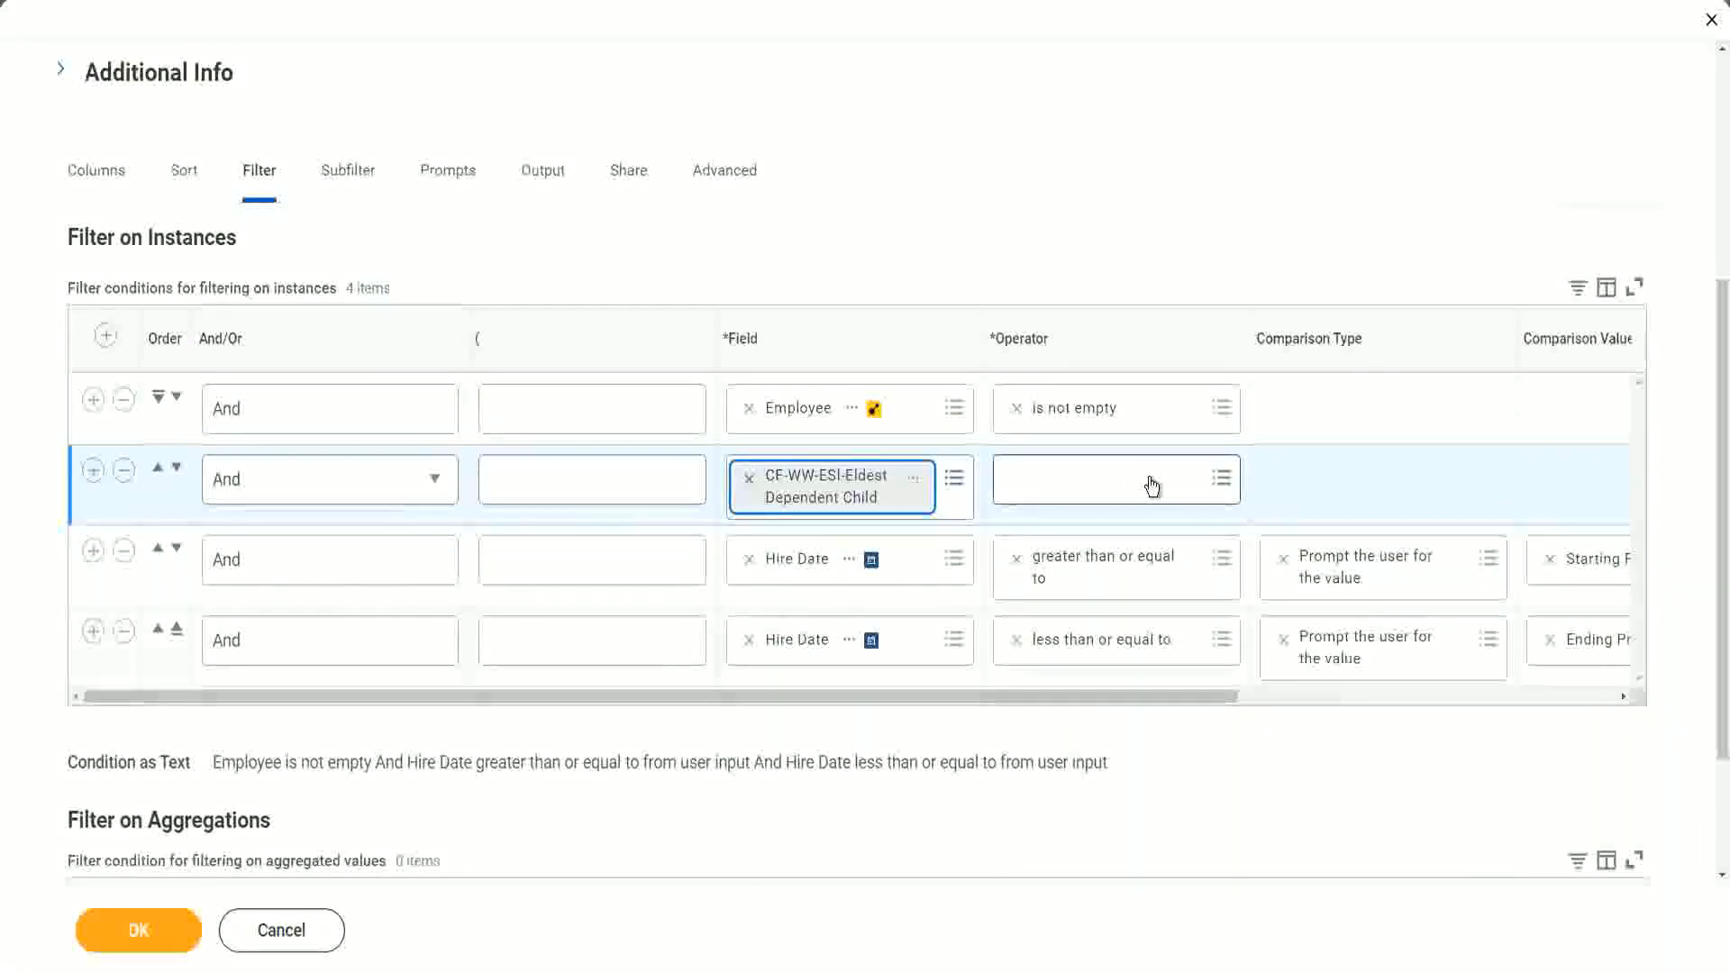
left_click(1152, 487)
left_click(1110, 530)
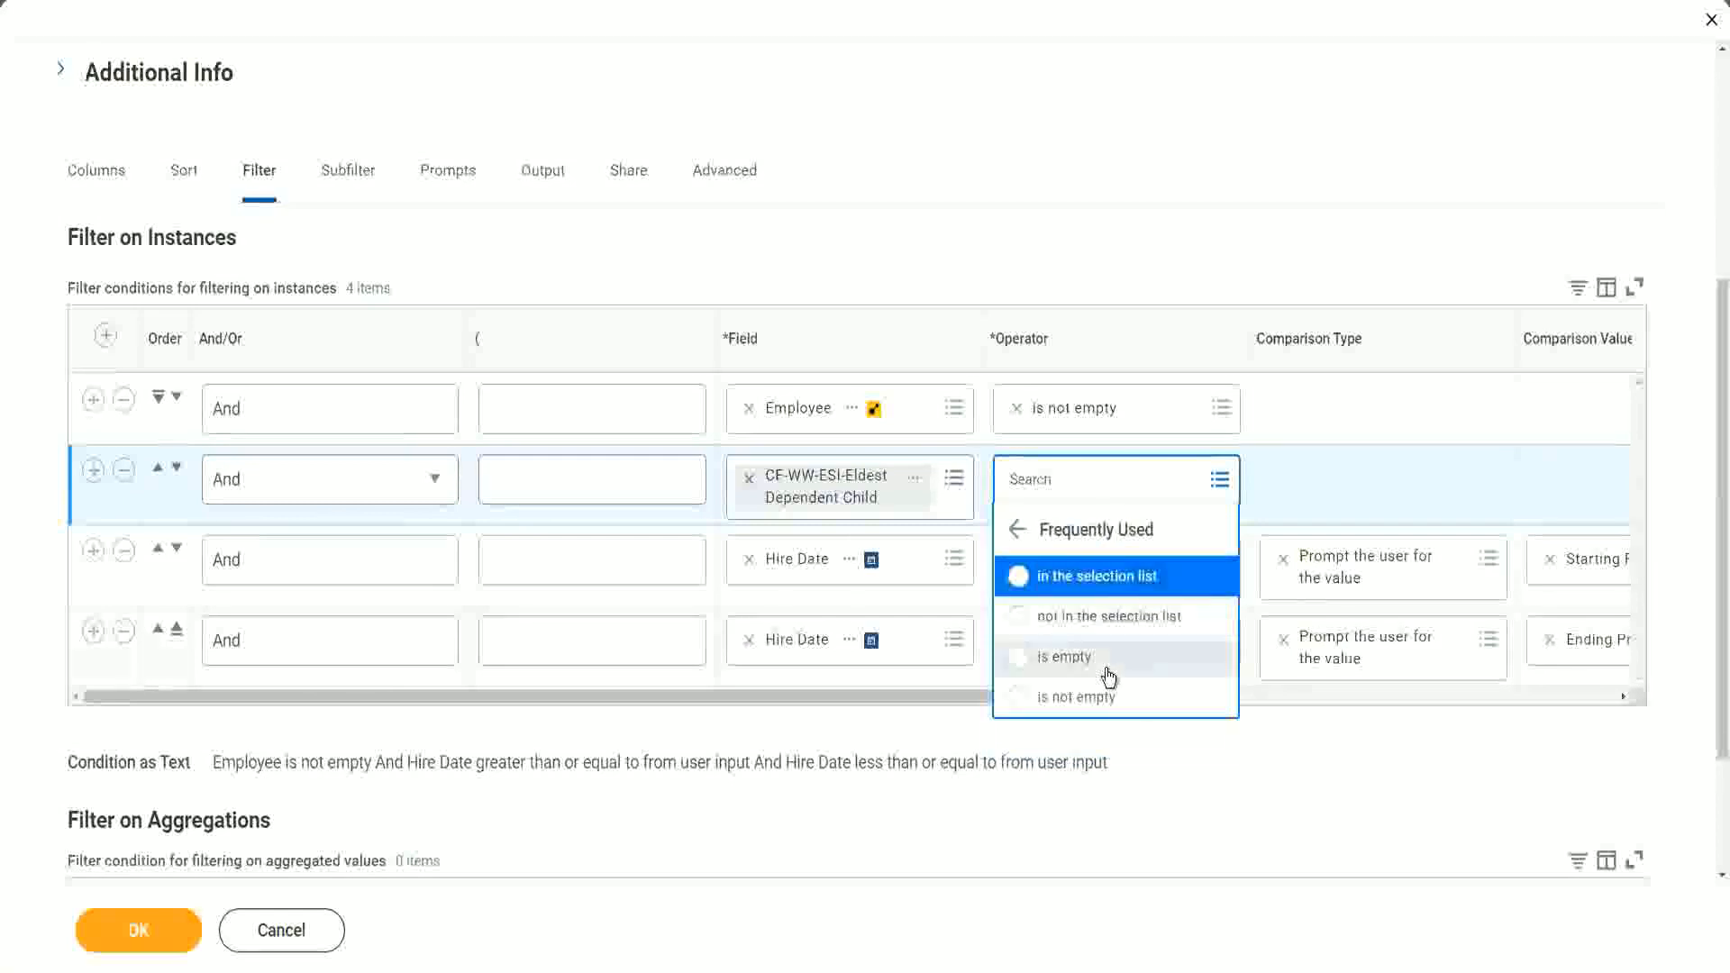
left_click(1097, 697)
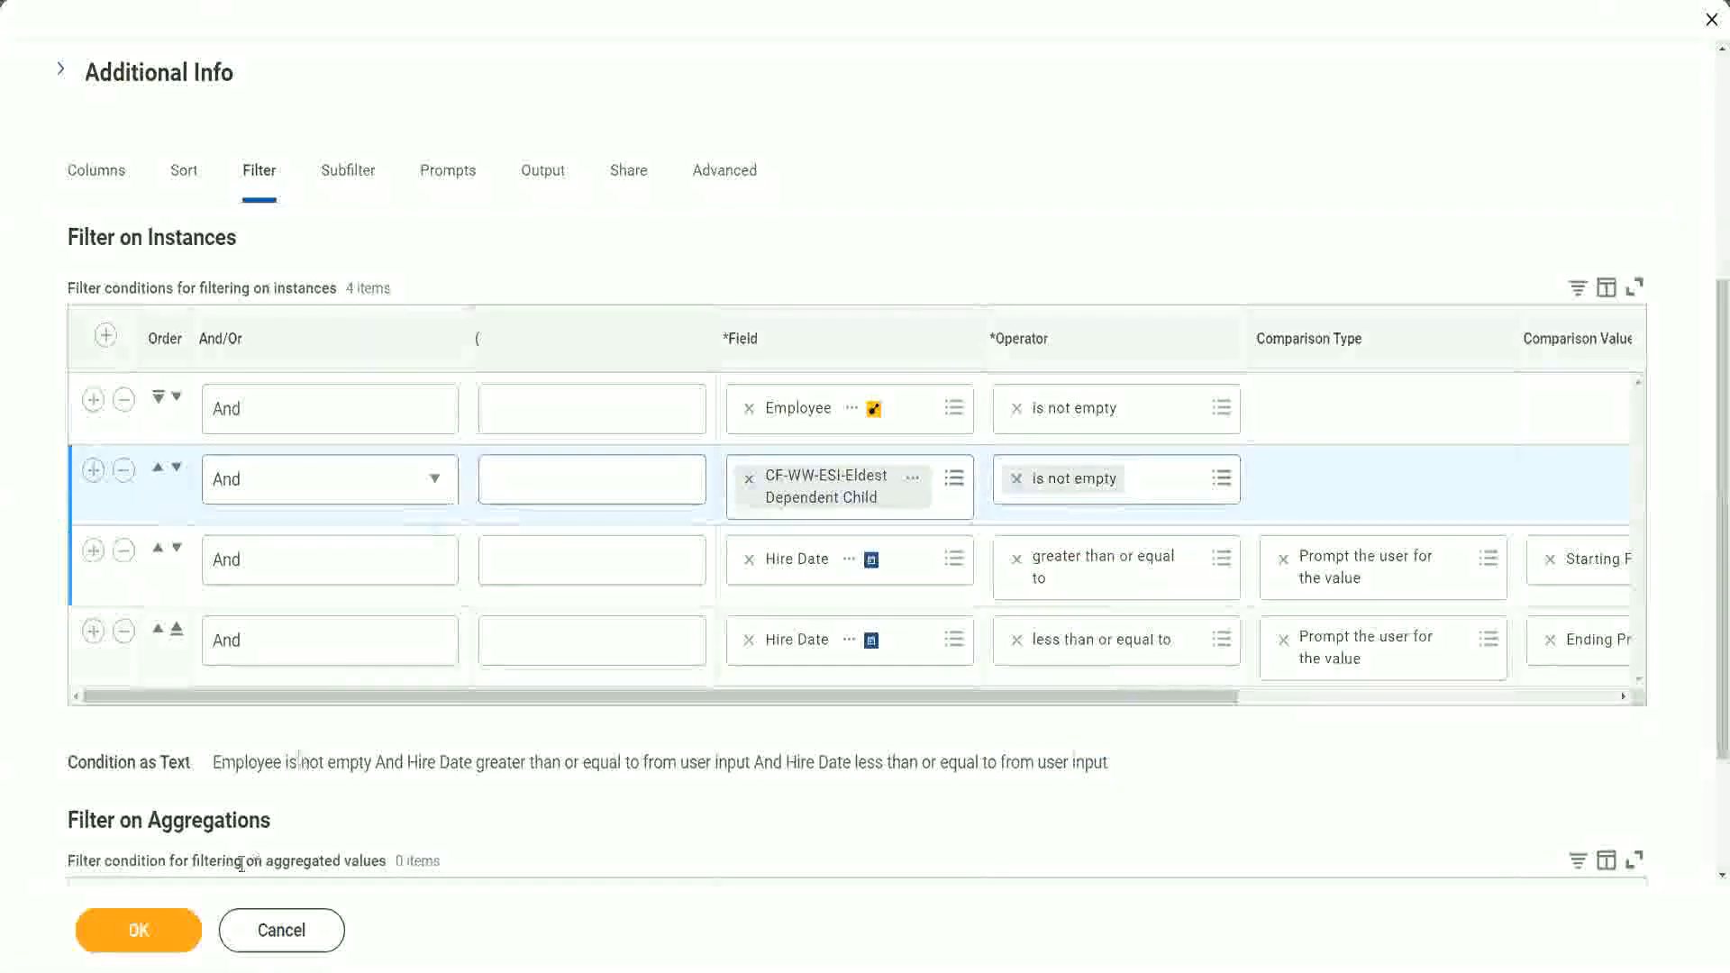
left_click(139, 931)
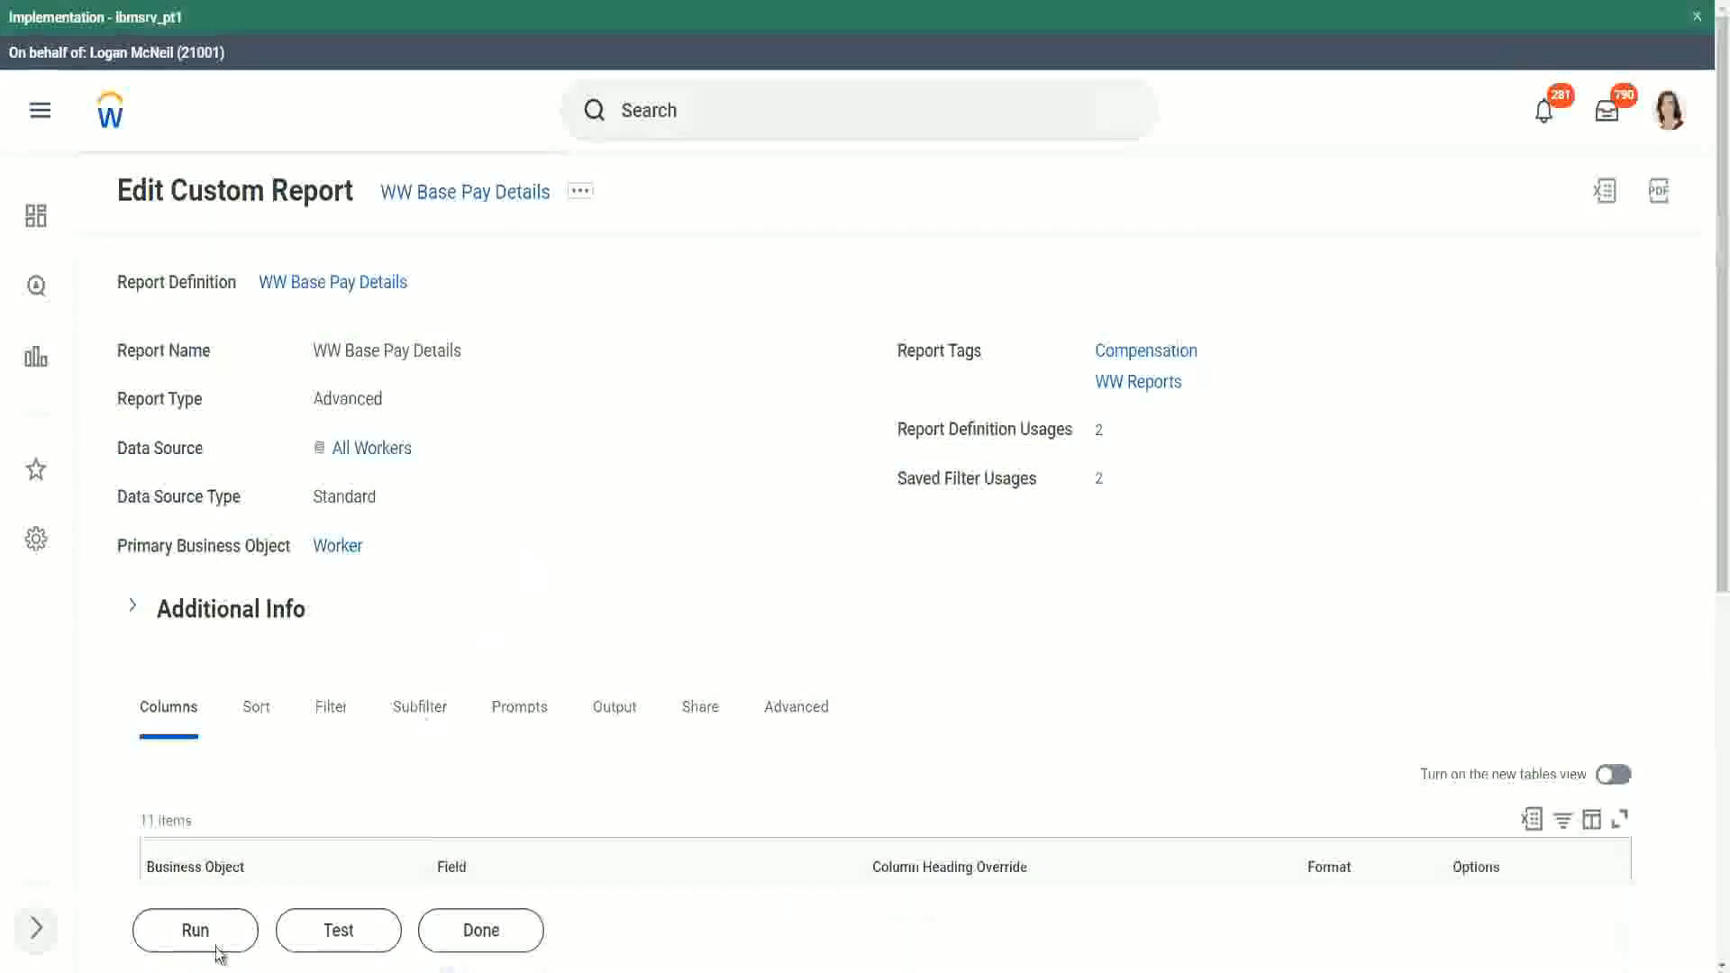
Step: Run the WW Base Pay Details report for hire dates from 01/01/2000 to 12/31/2000
left_click(196, 932)
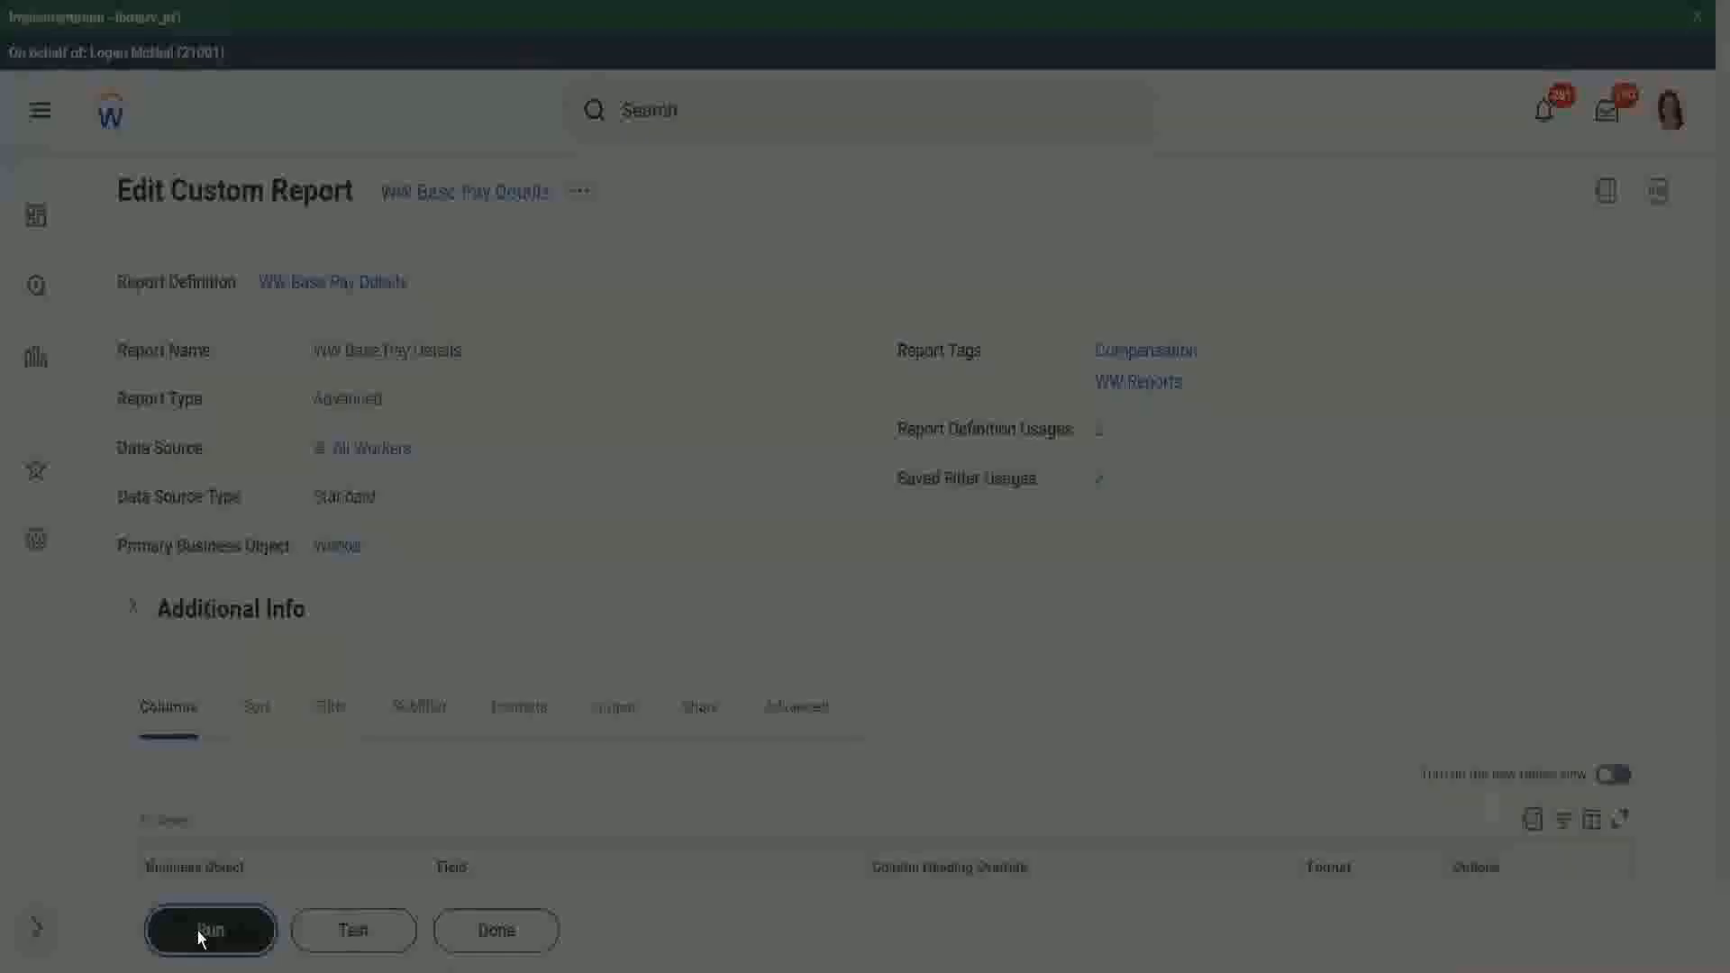
left_click(699, 327)
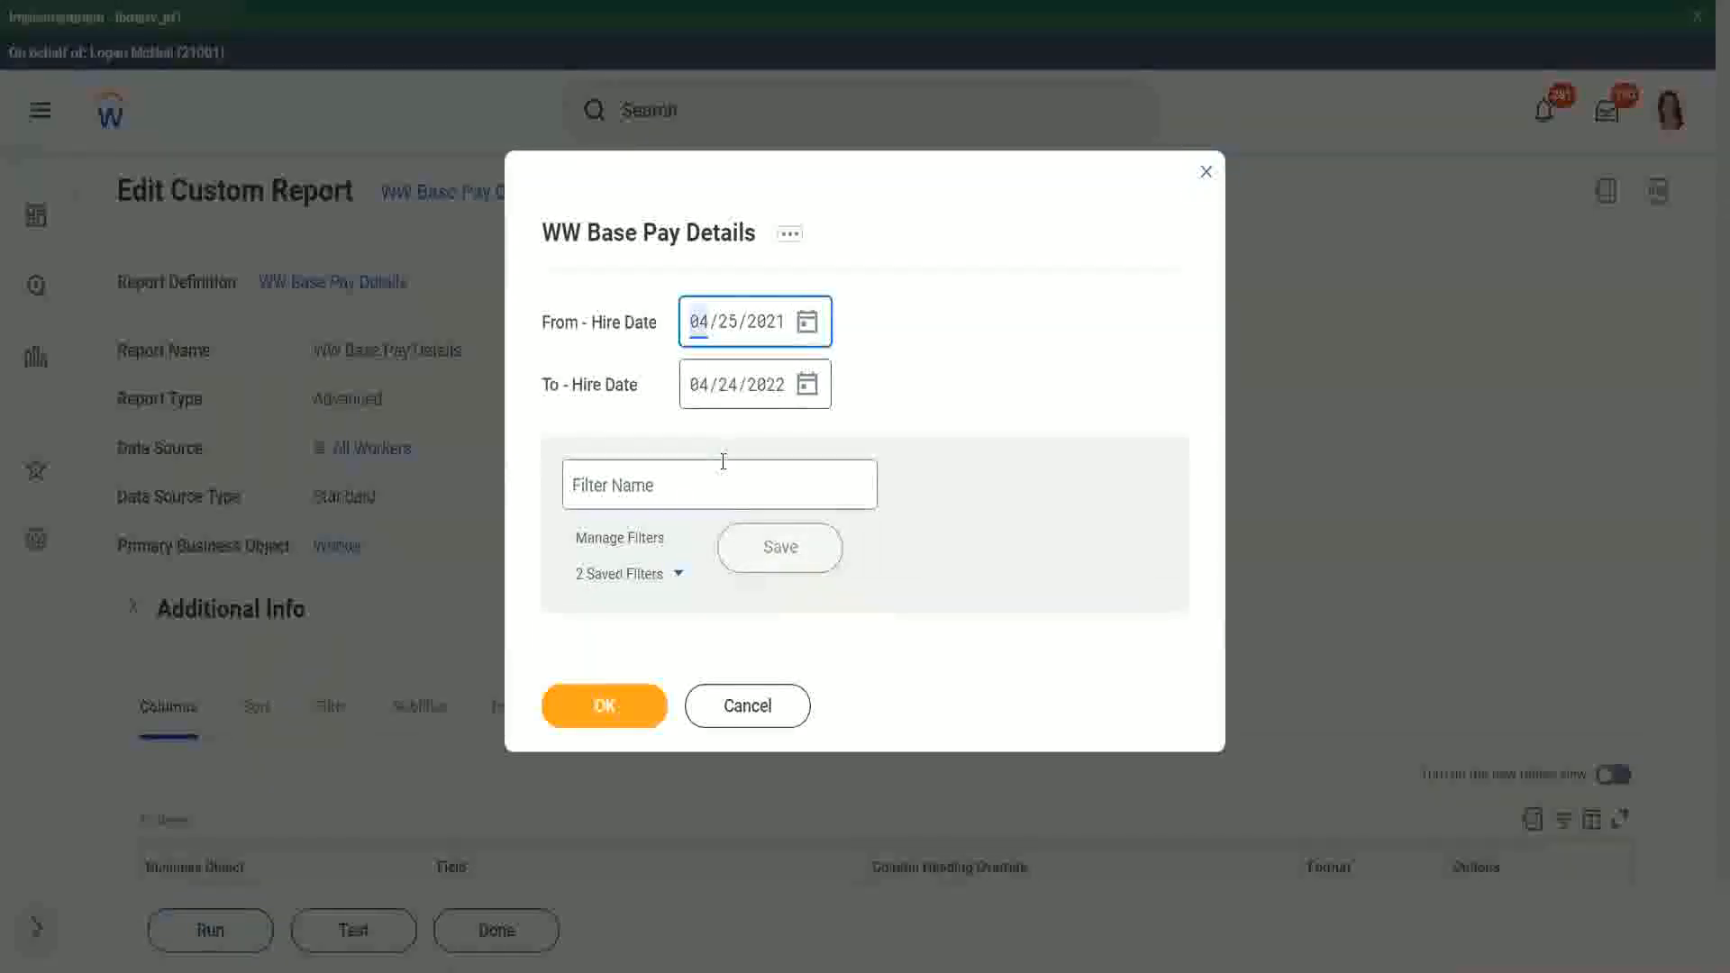
type("01/01/")
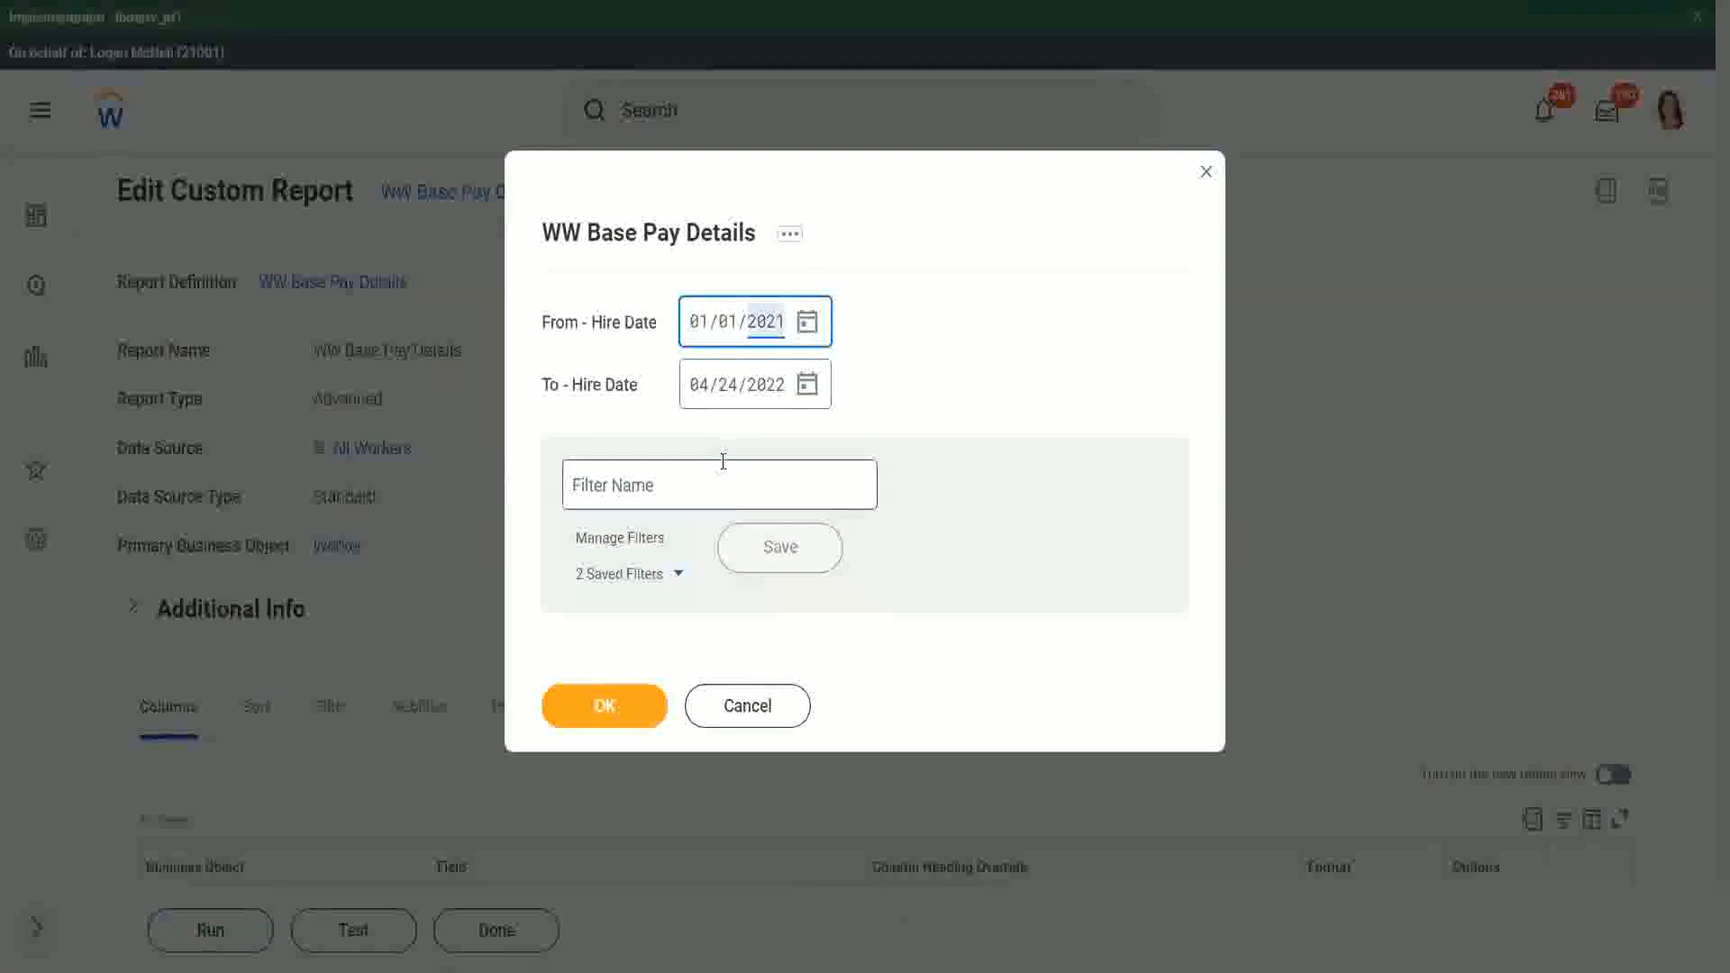
type("2000")
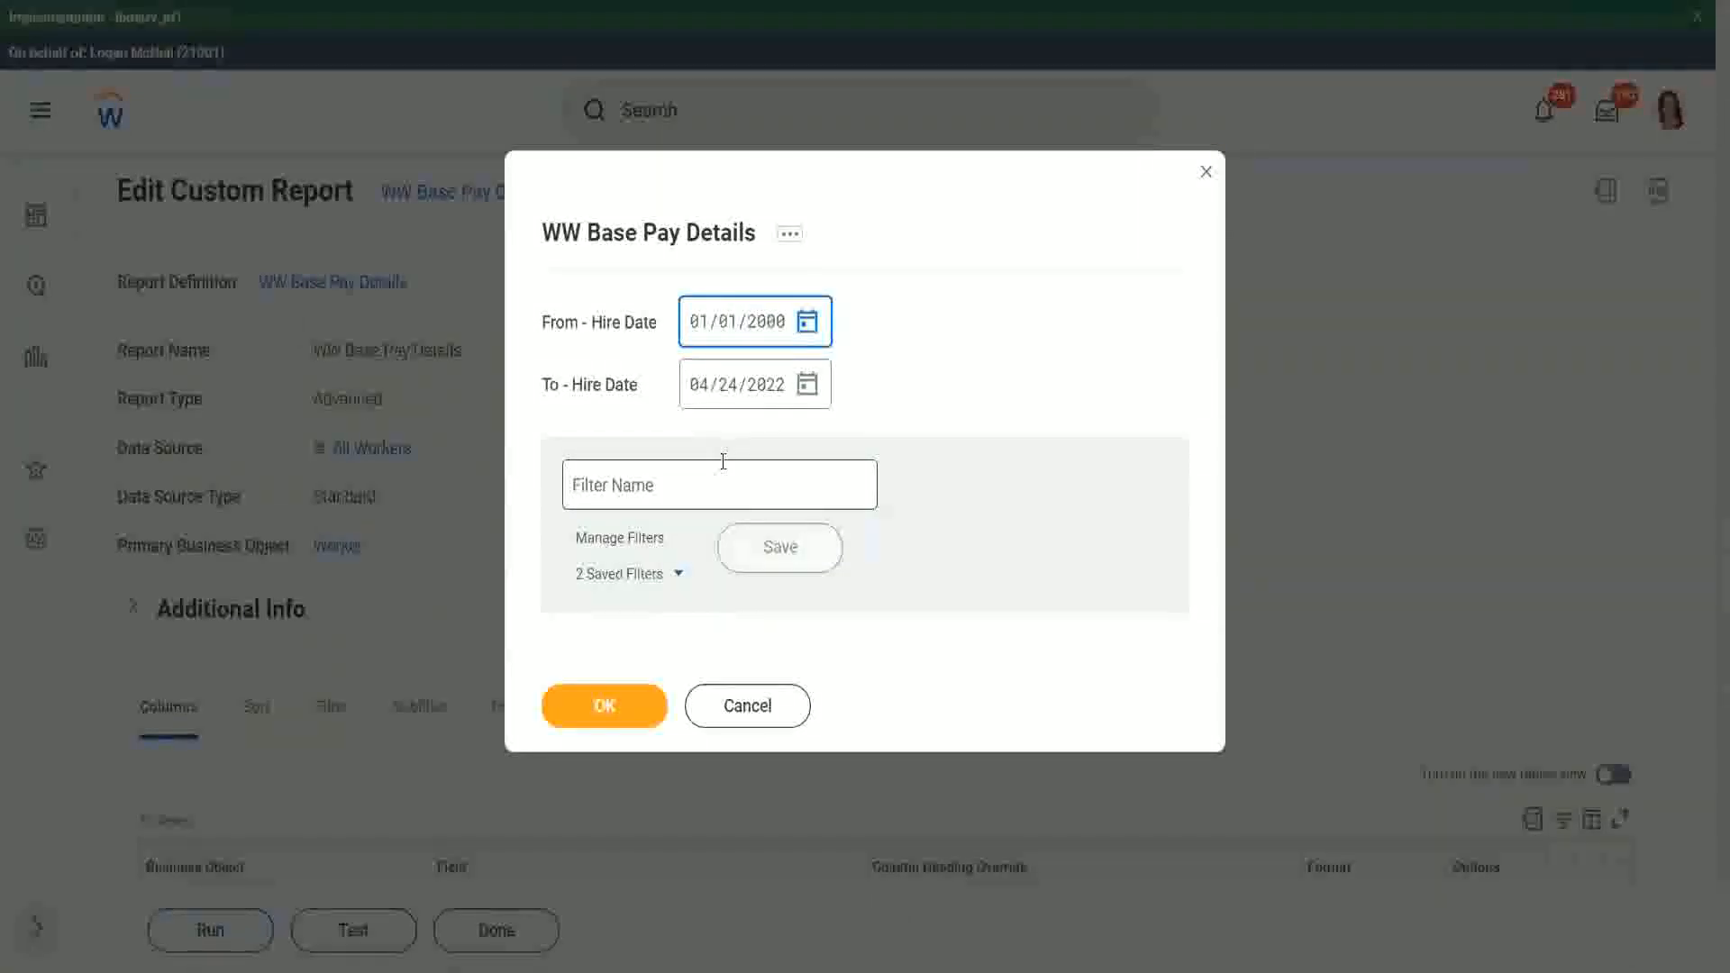
key("Tab")
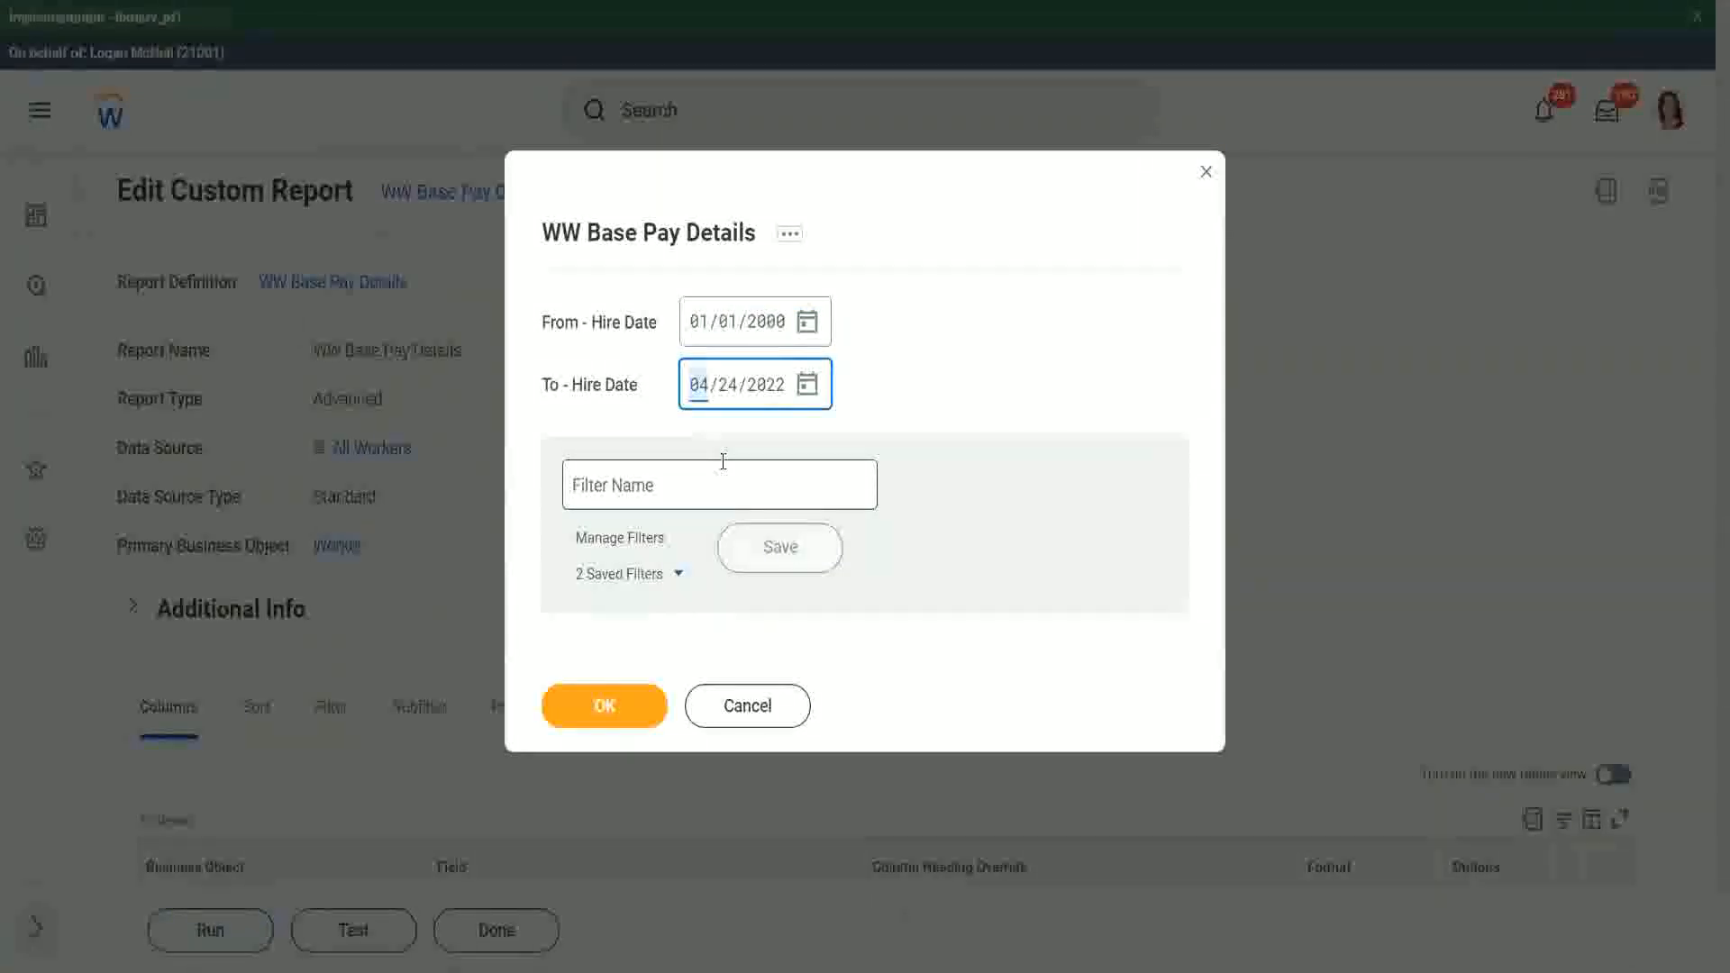
type("12/")
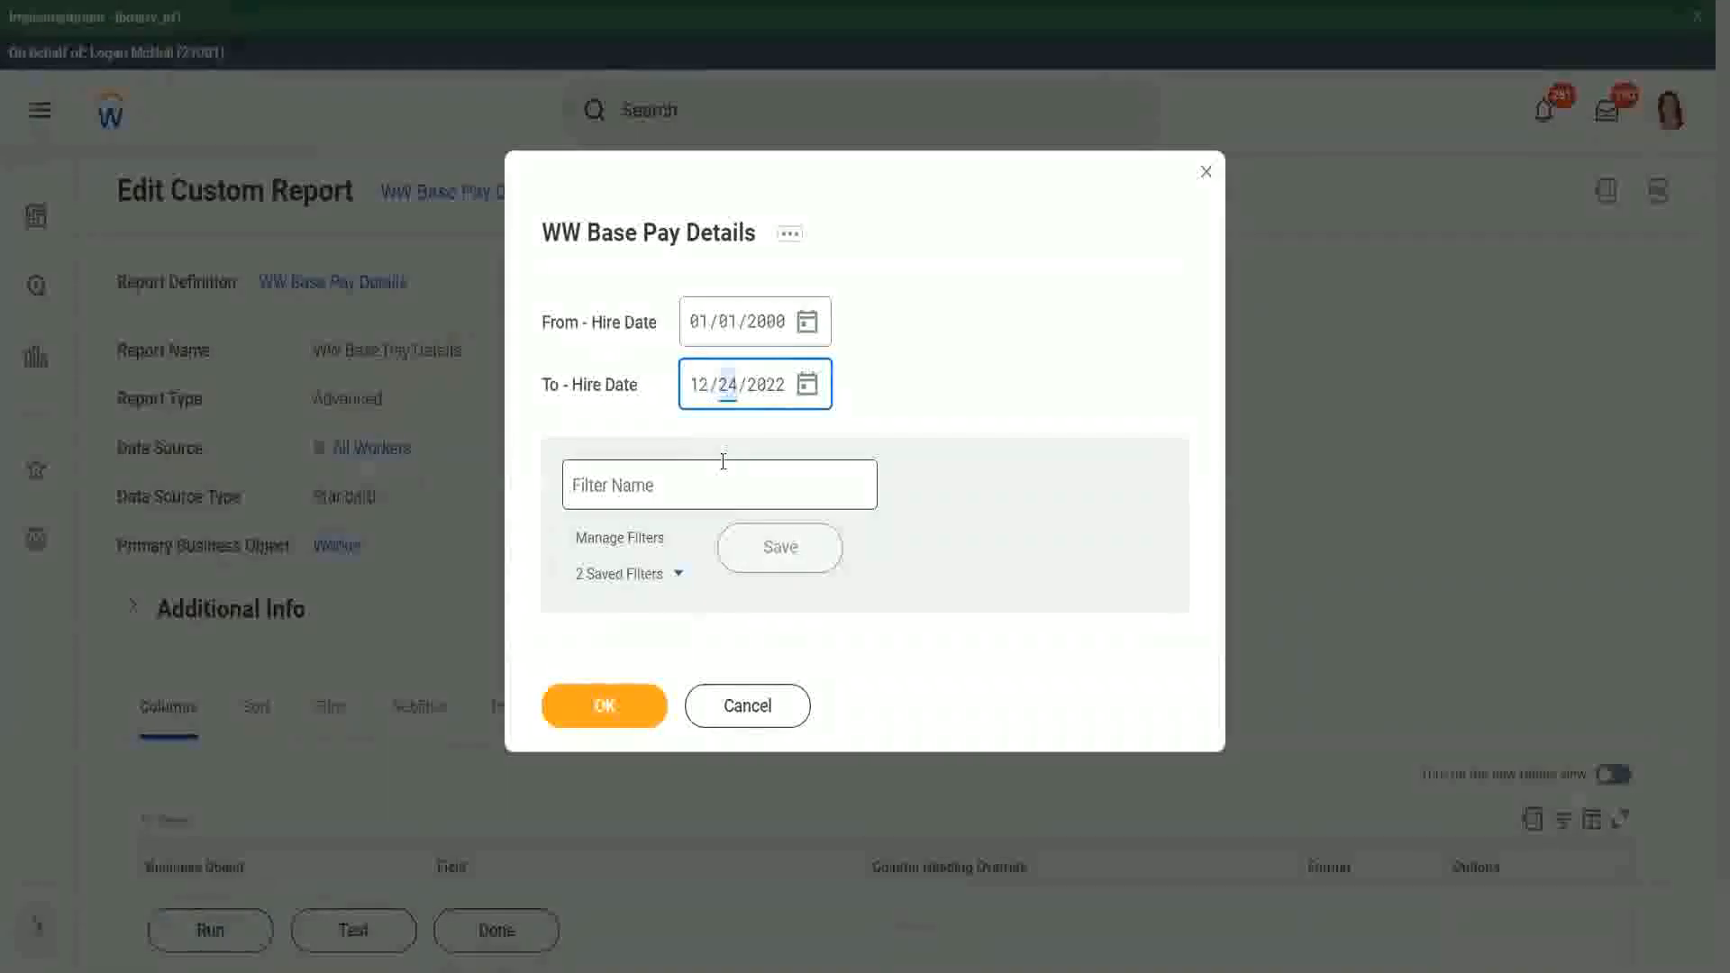
type("31")
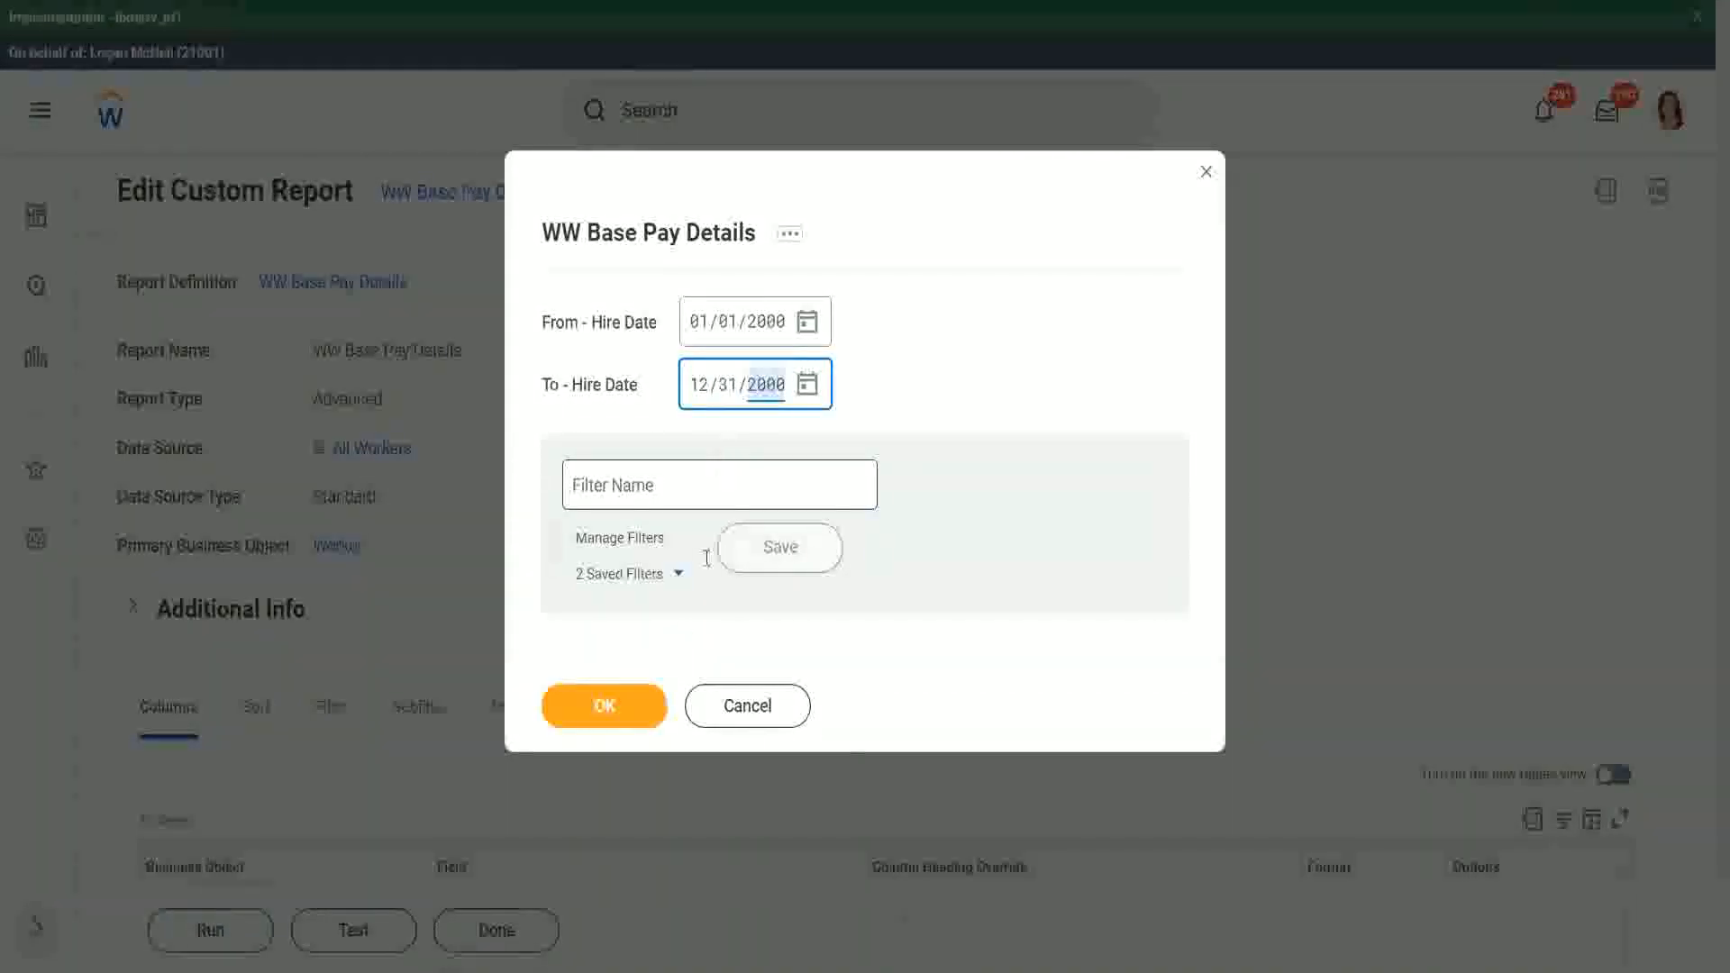
left_click(605, 698)
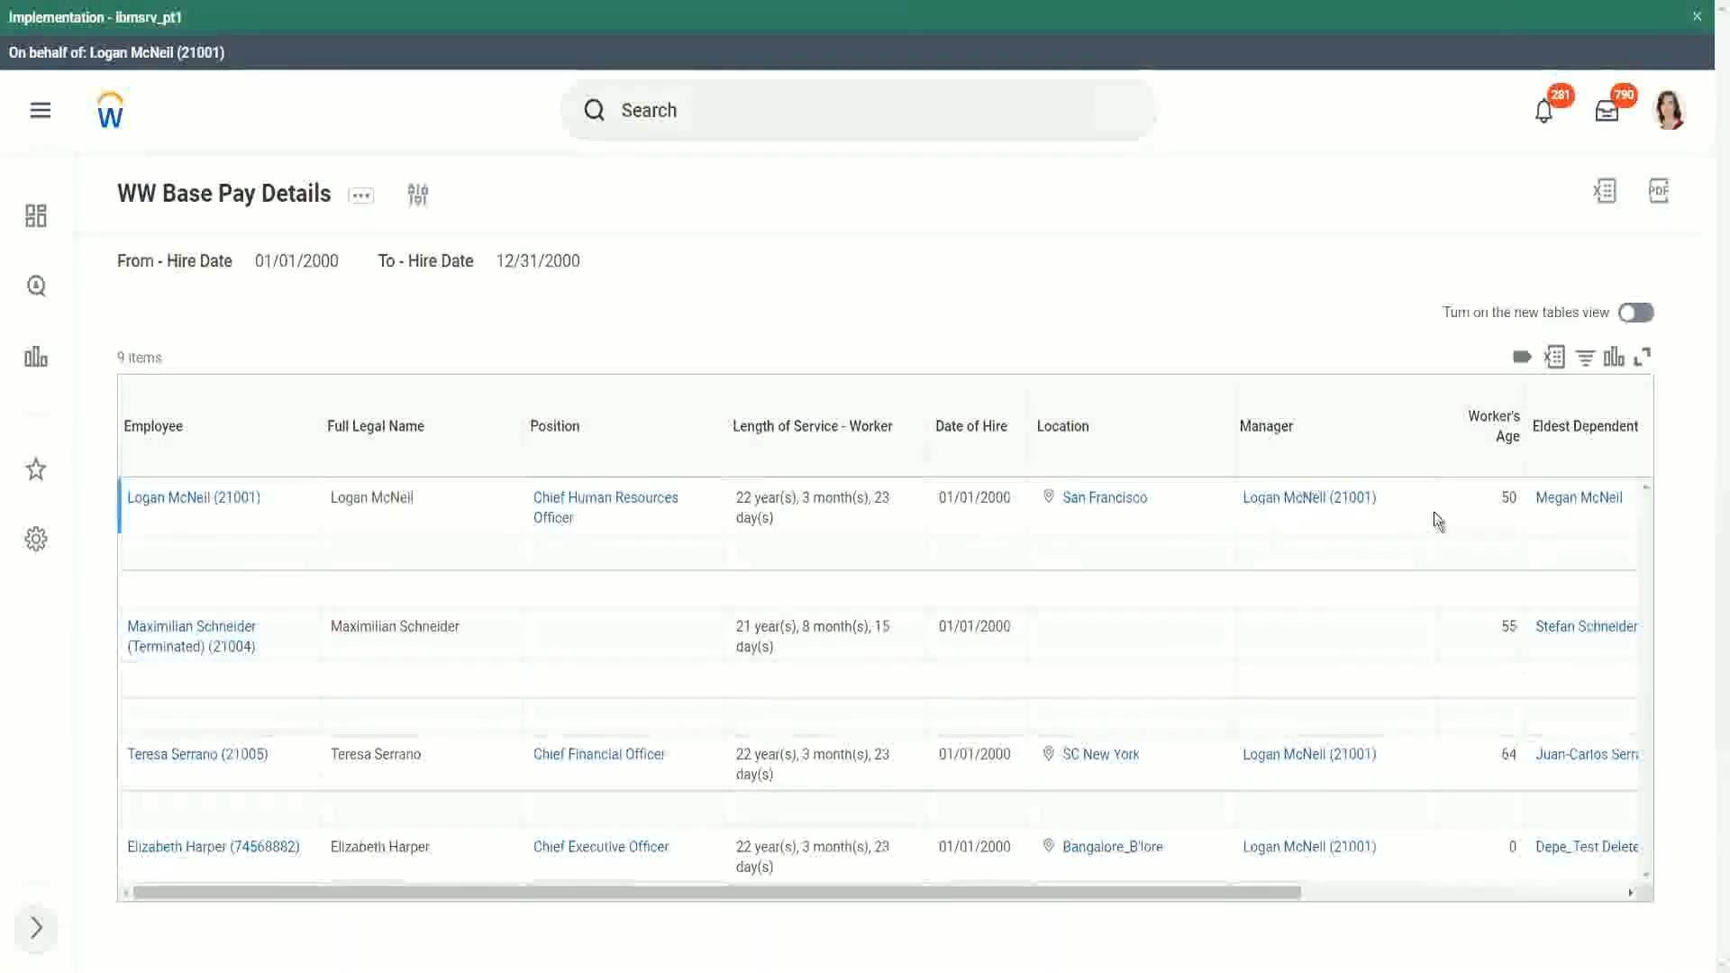
Step: Compare each worker's Eldest Dependent Child value with the dependents' names and ages in the filtered report output
left_click_drag(1175, 894, 1500, 899)
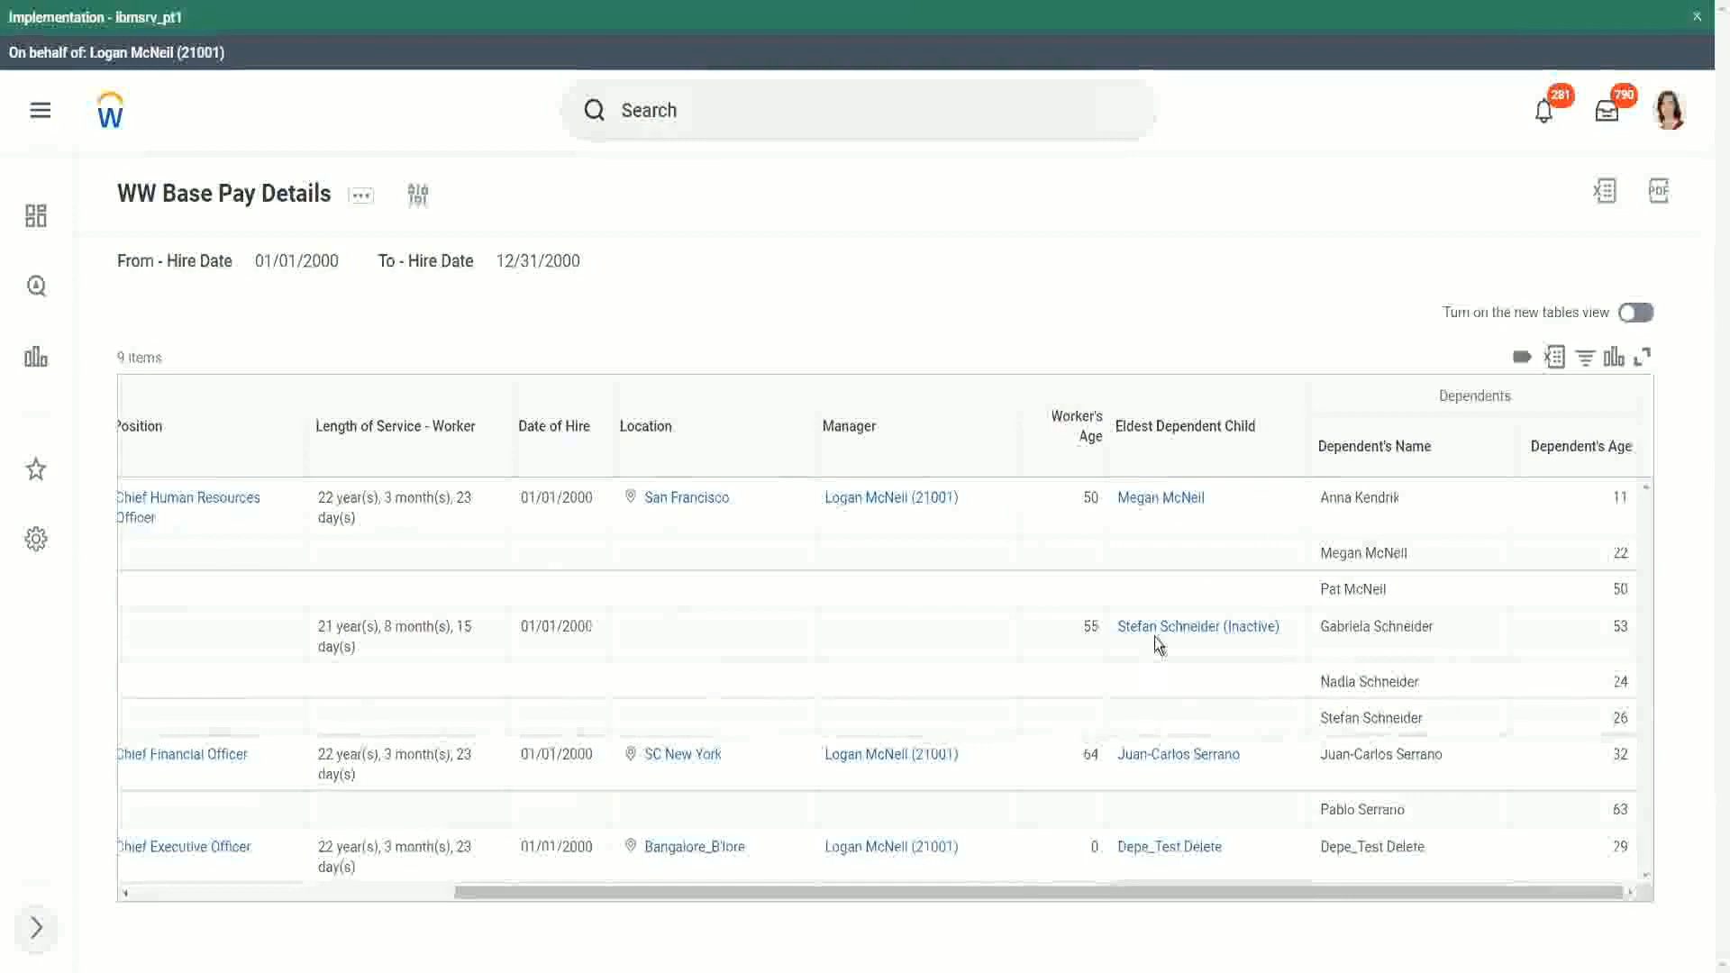
mouse_move(1177, 768)
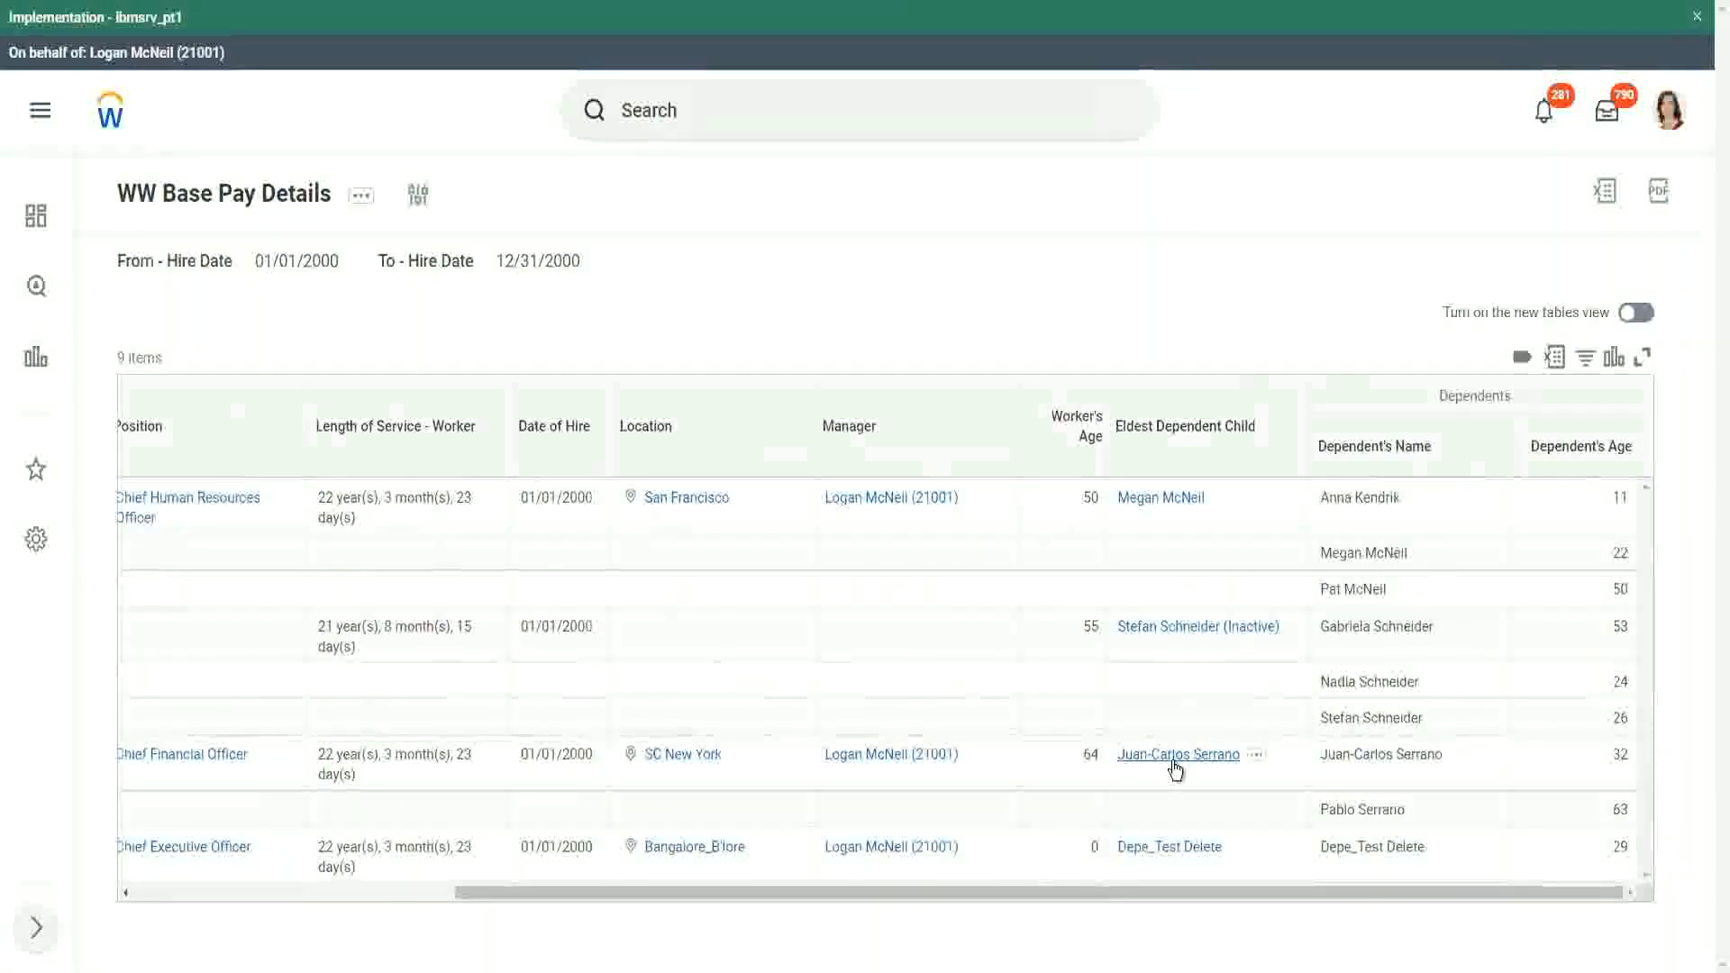
mouse_move(954, 762)
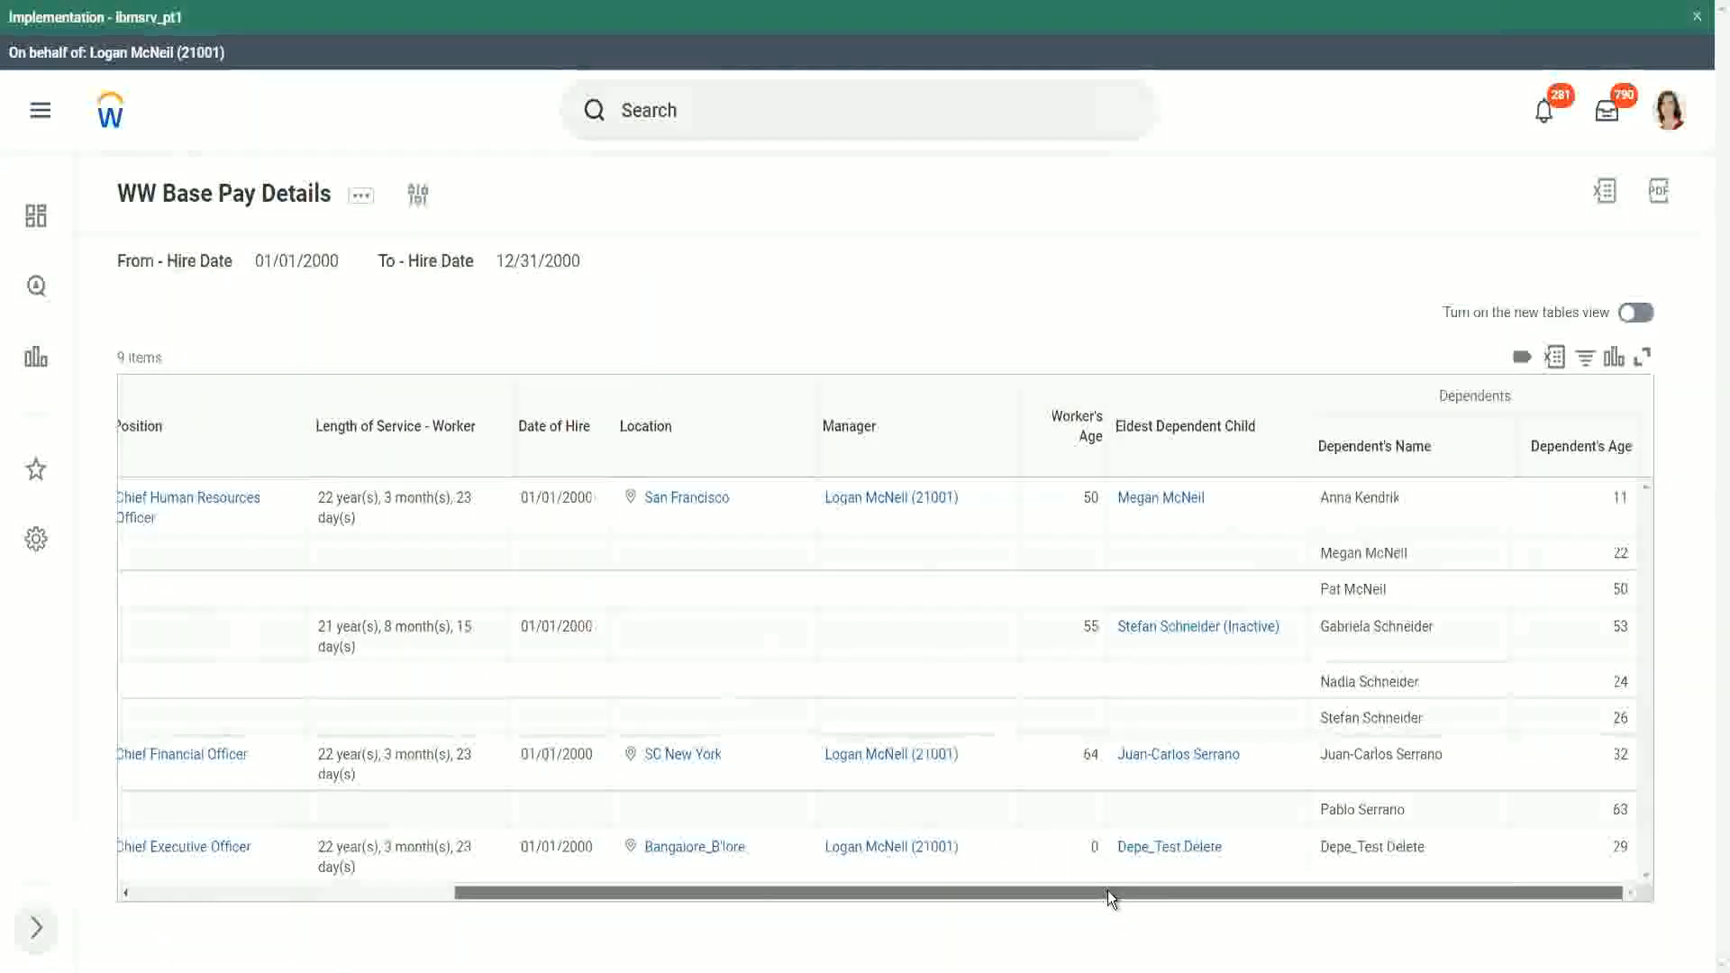
left_click_drag(1108, 891, 712, 892)
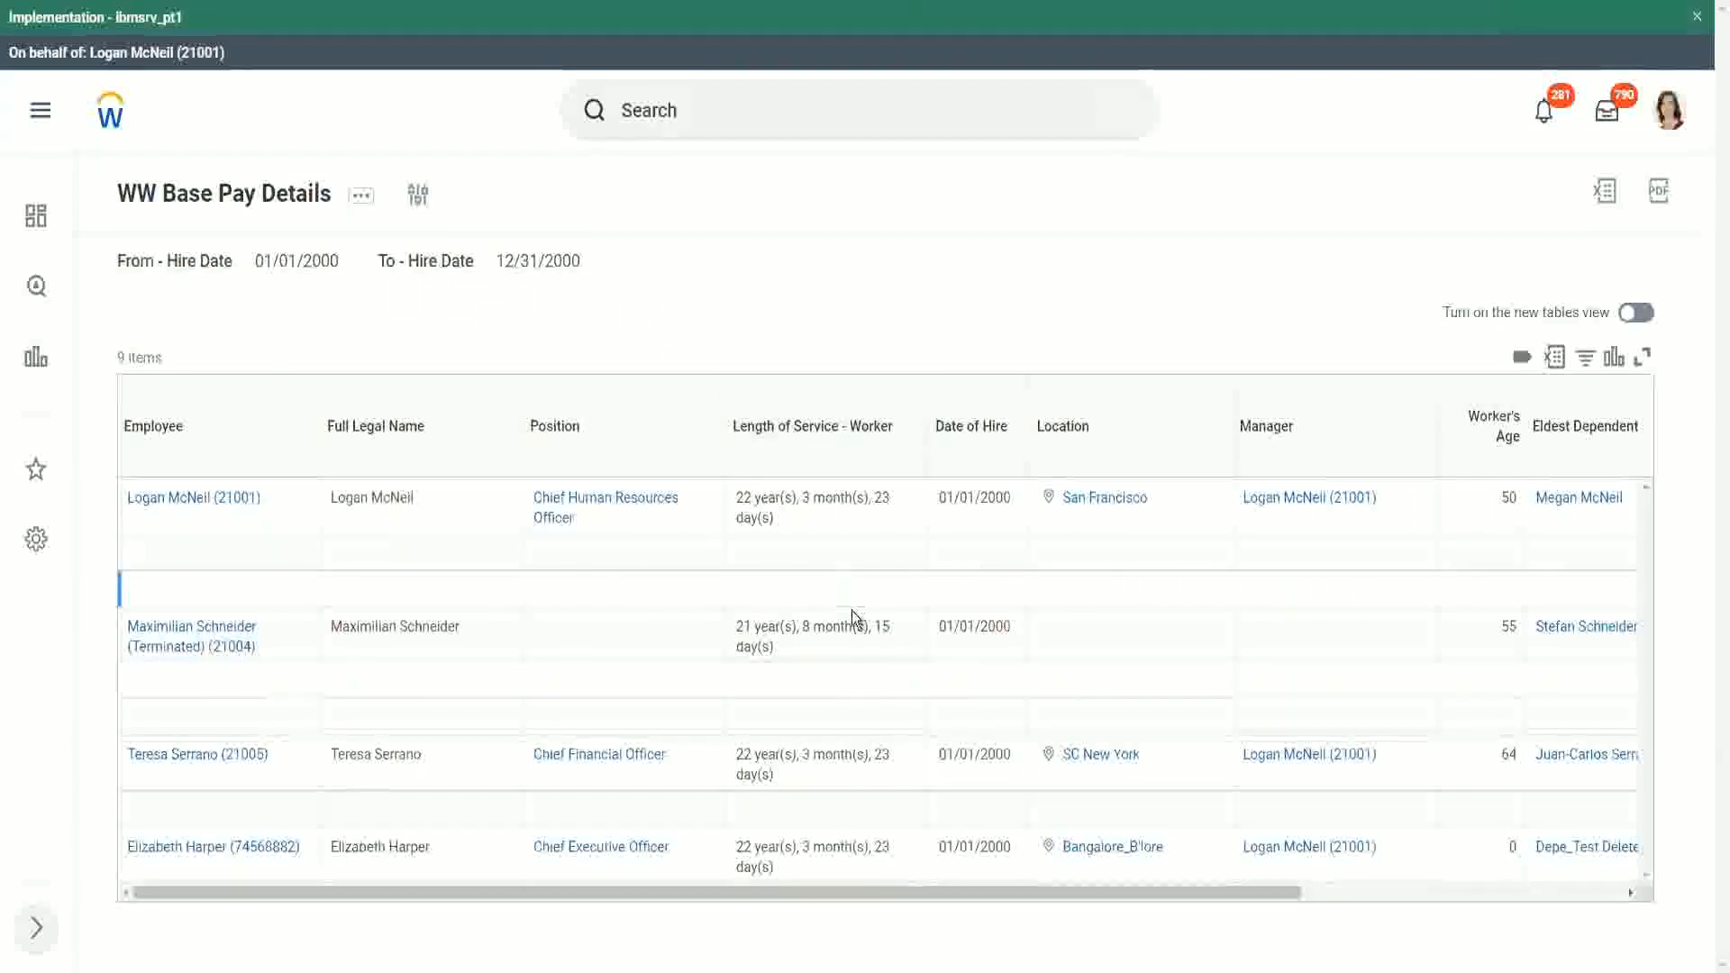
left_click_drag(787, 895, 1084, 892)
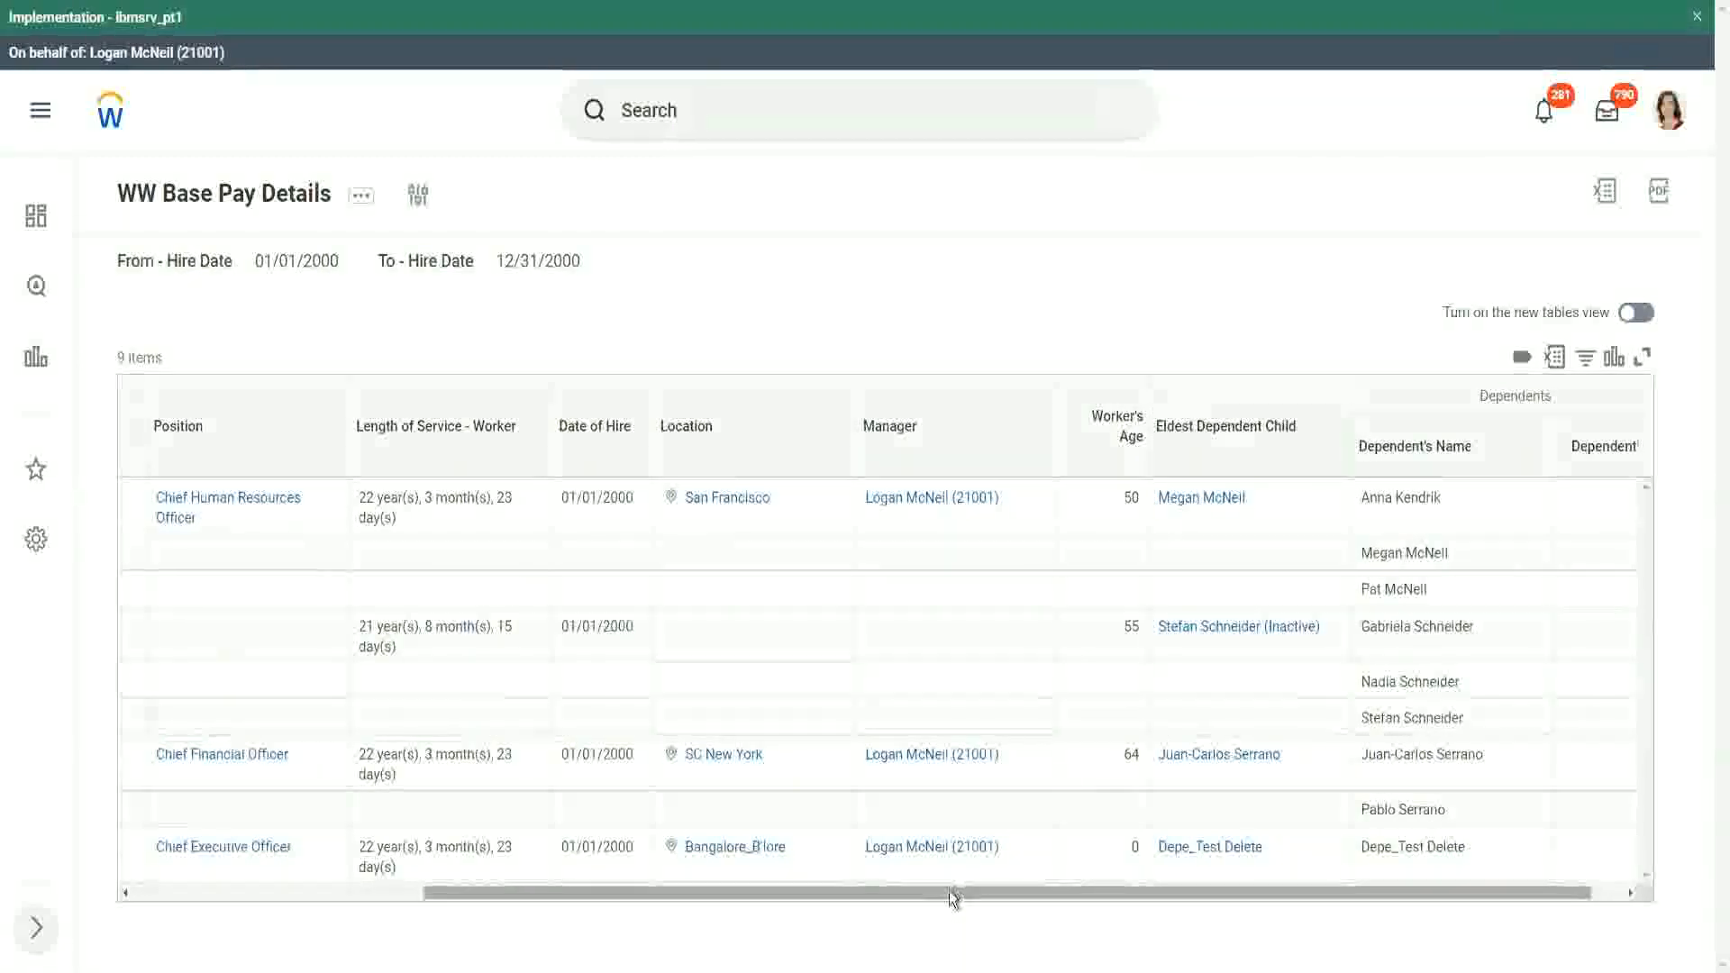
left_click_drag(949, 896, 457, 906)
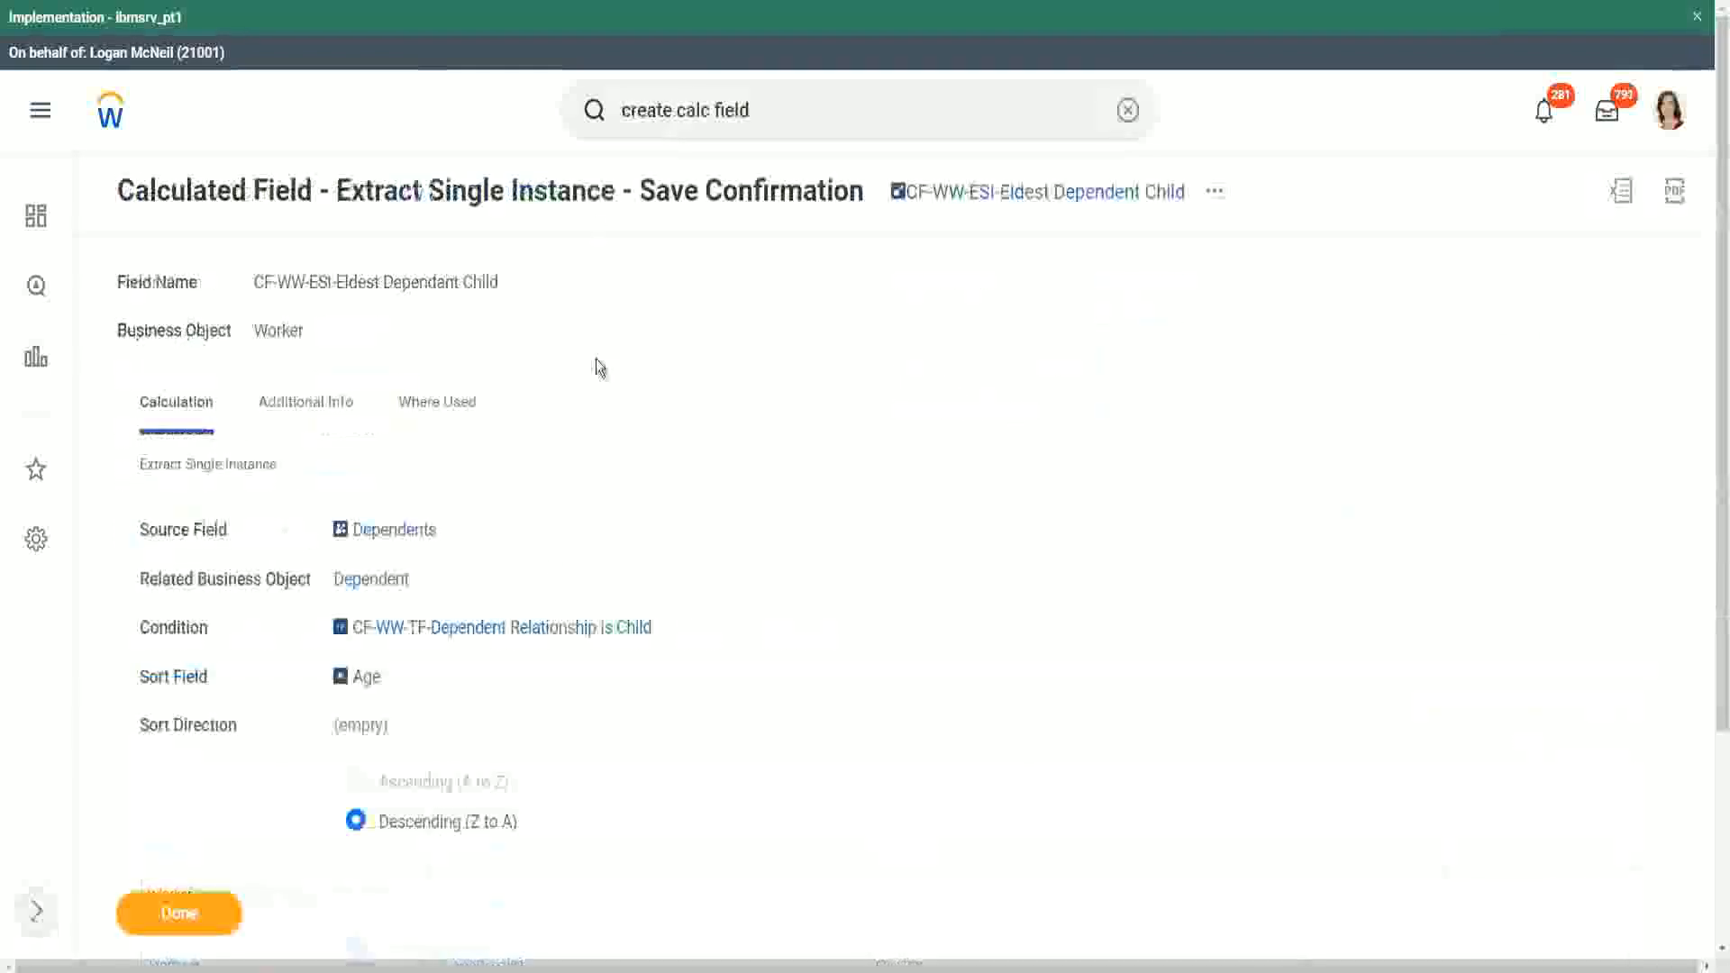
Step: Copy the name of the CF-WW-ESI-Eldest Dependent Child calculated field and open the Create Calculated Field task
right_click(1011, 200)
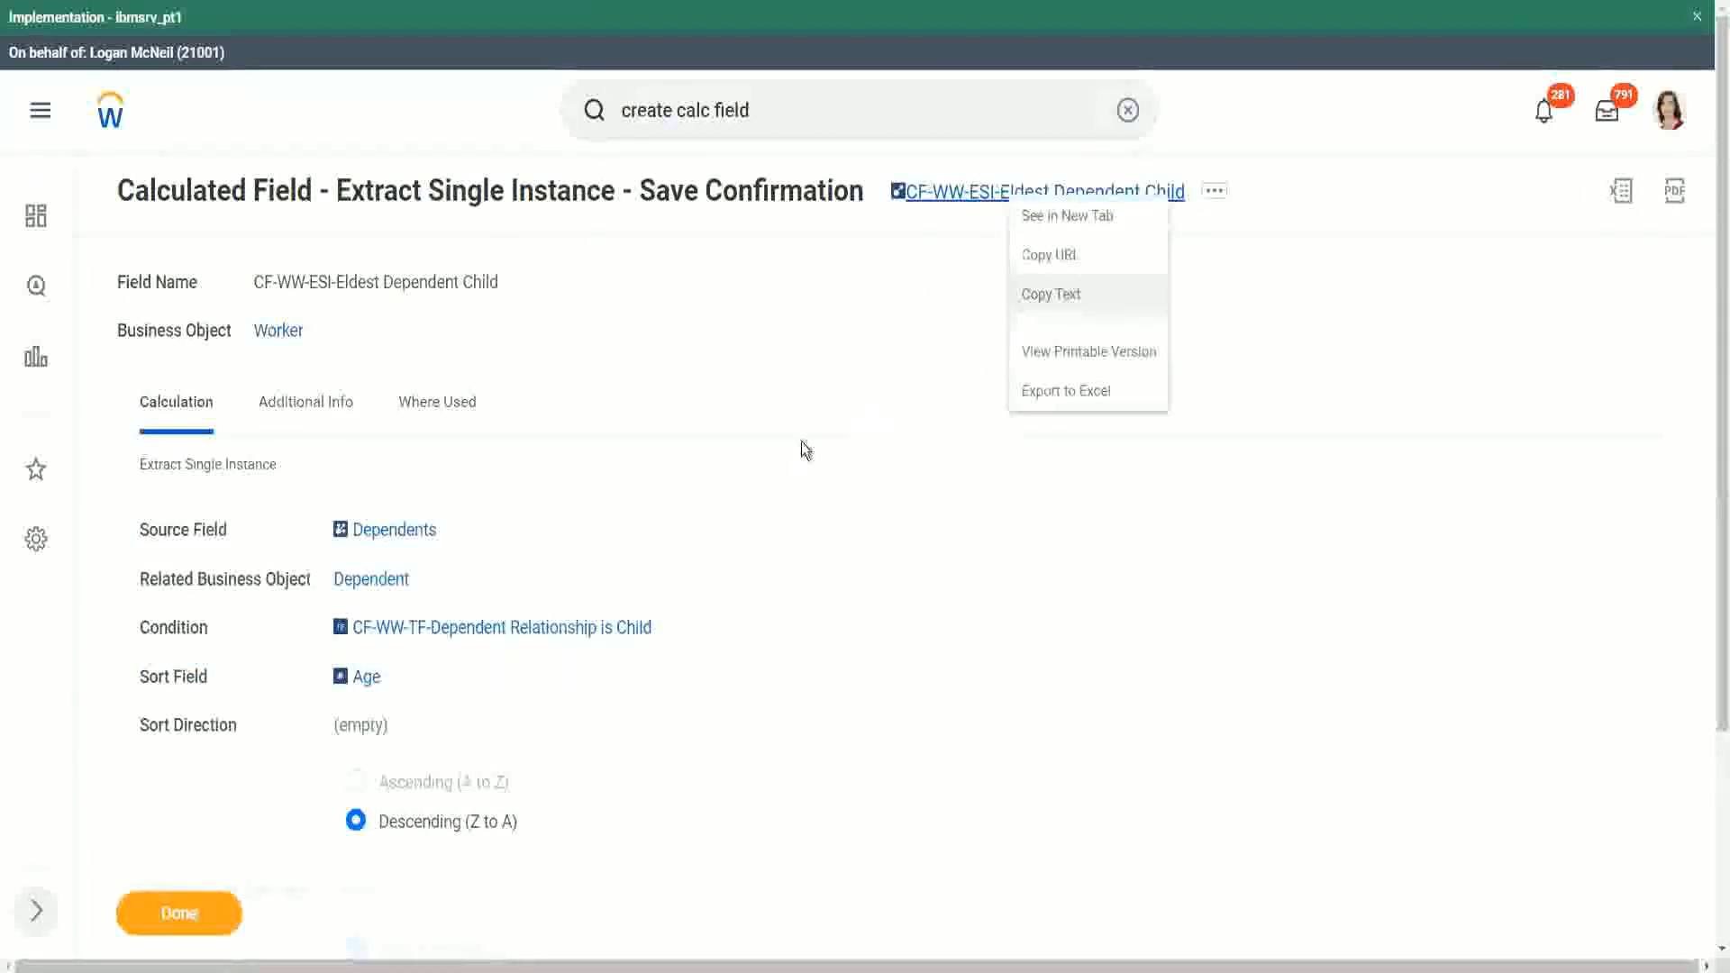
left_click(1083, 297)
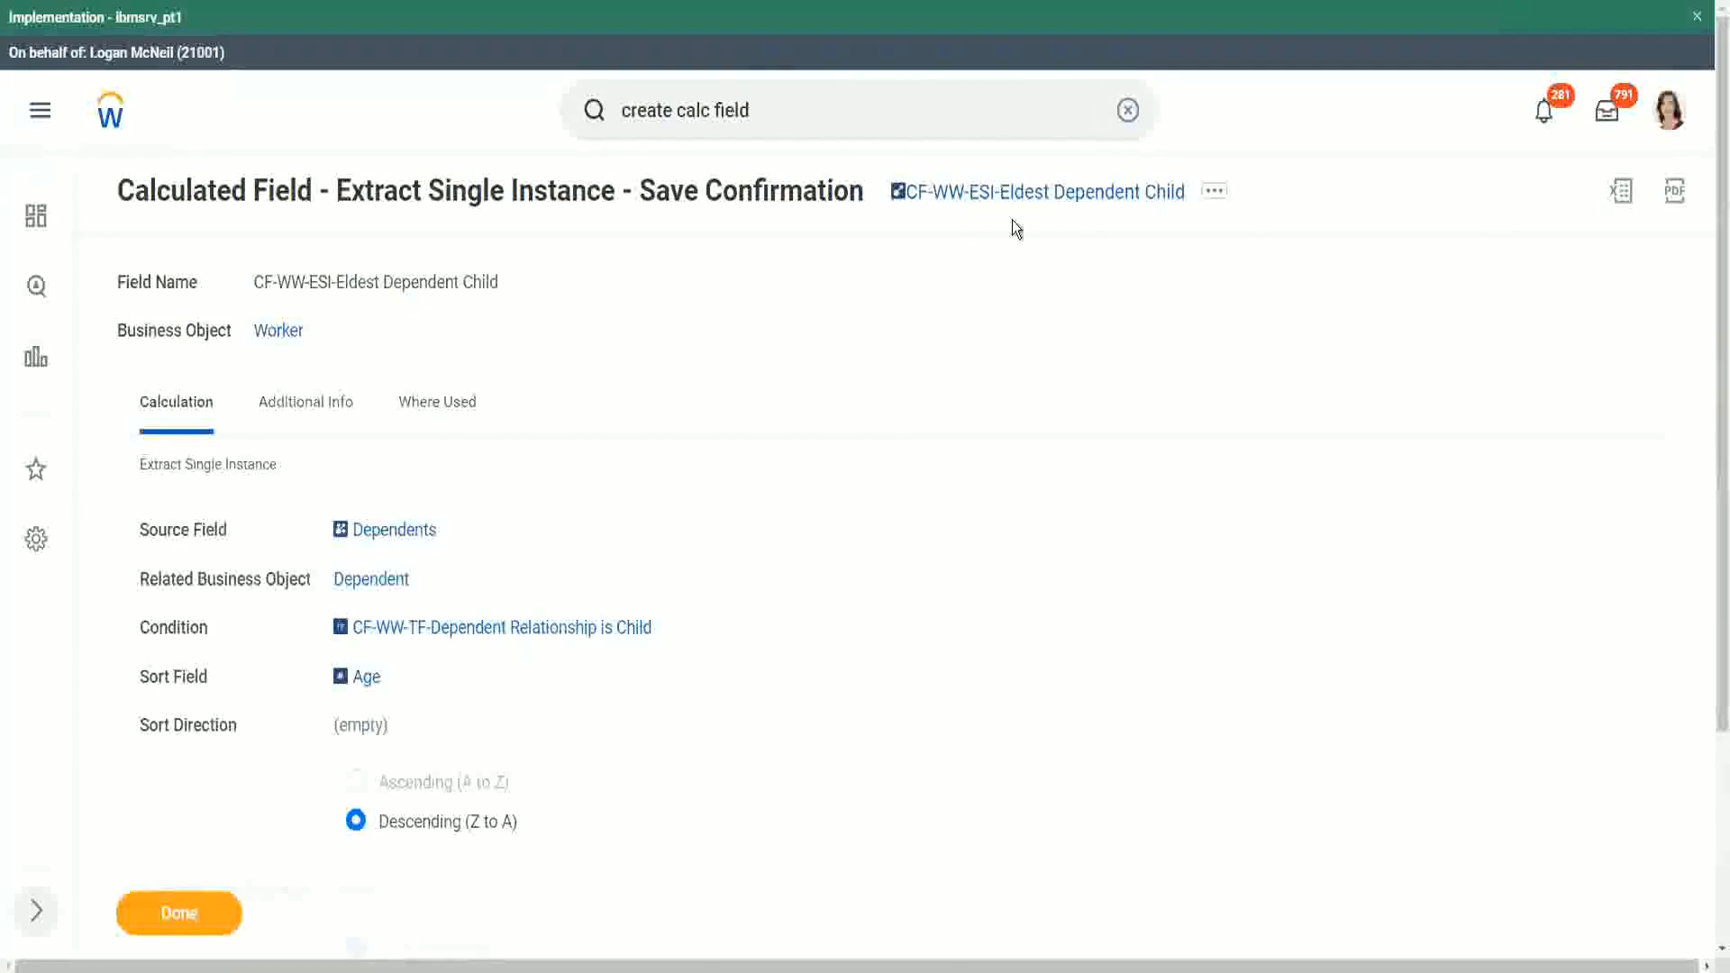
left_click(776, 112)
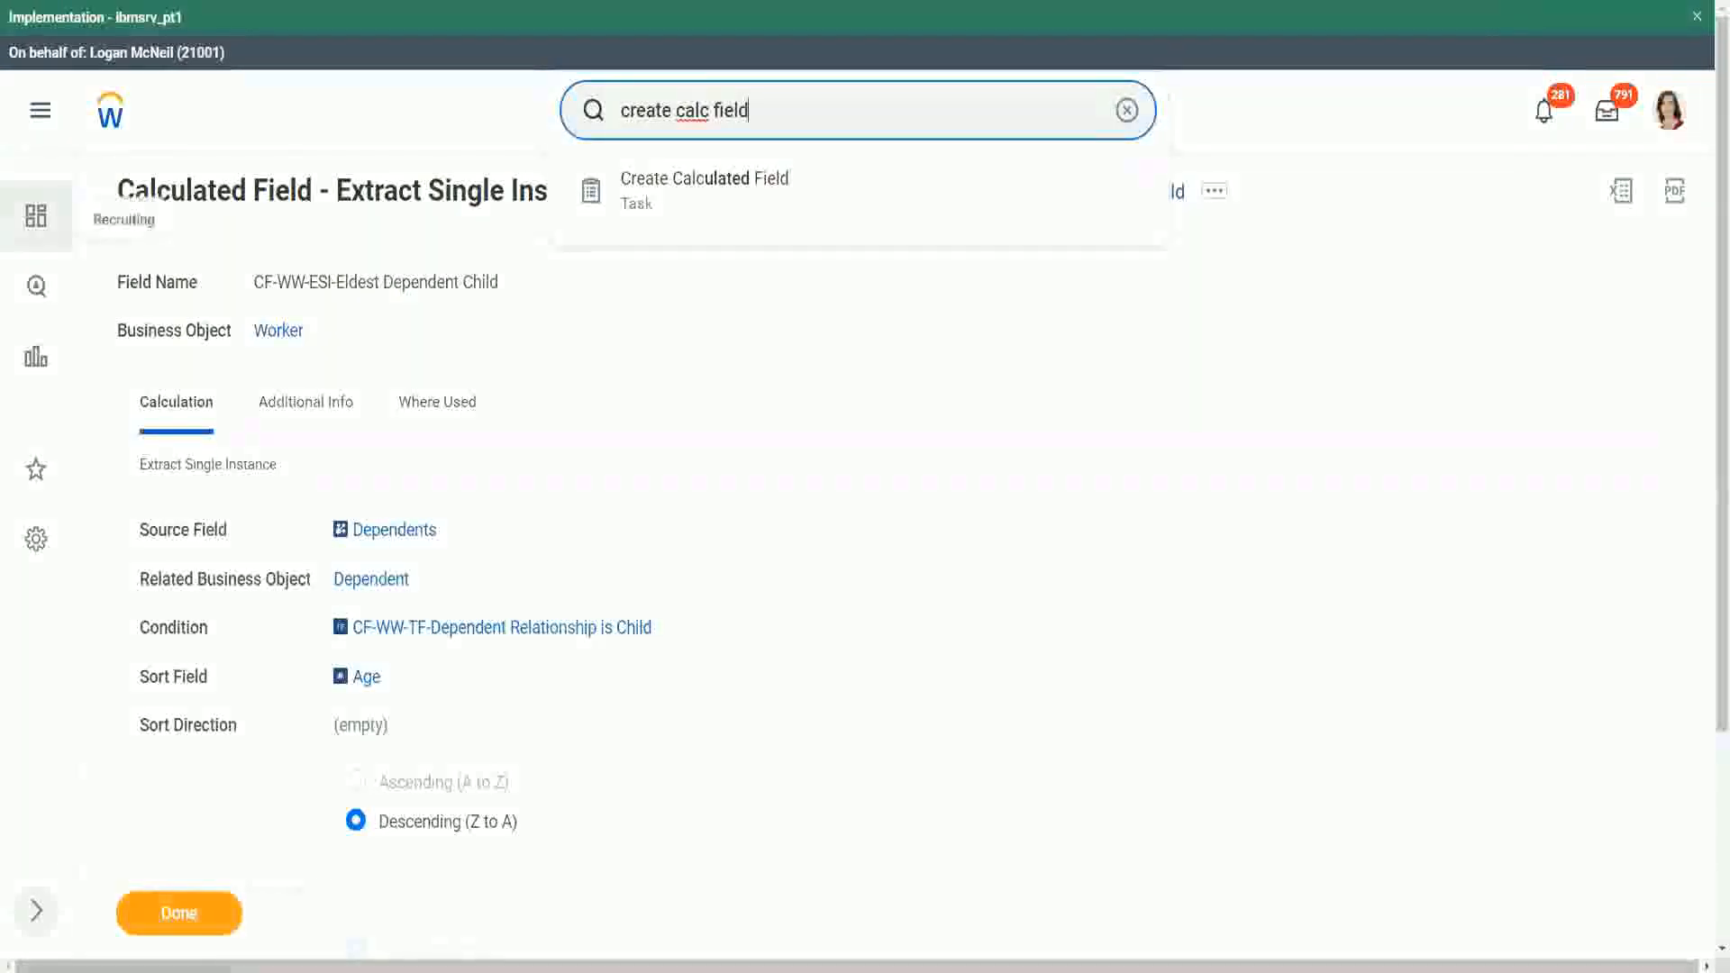
left_click(714, 187)
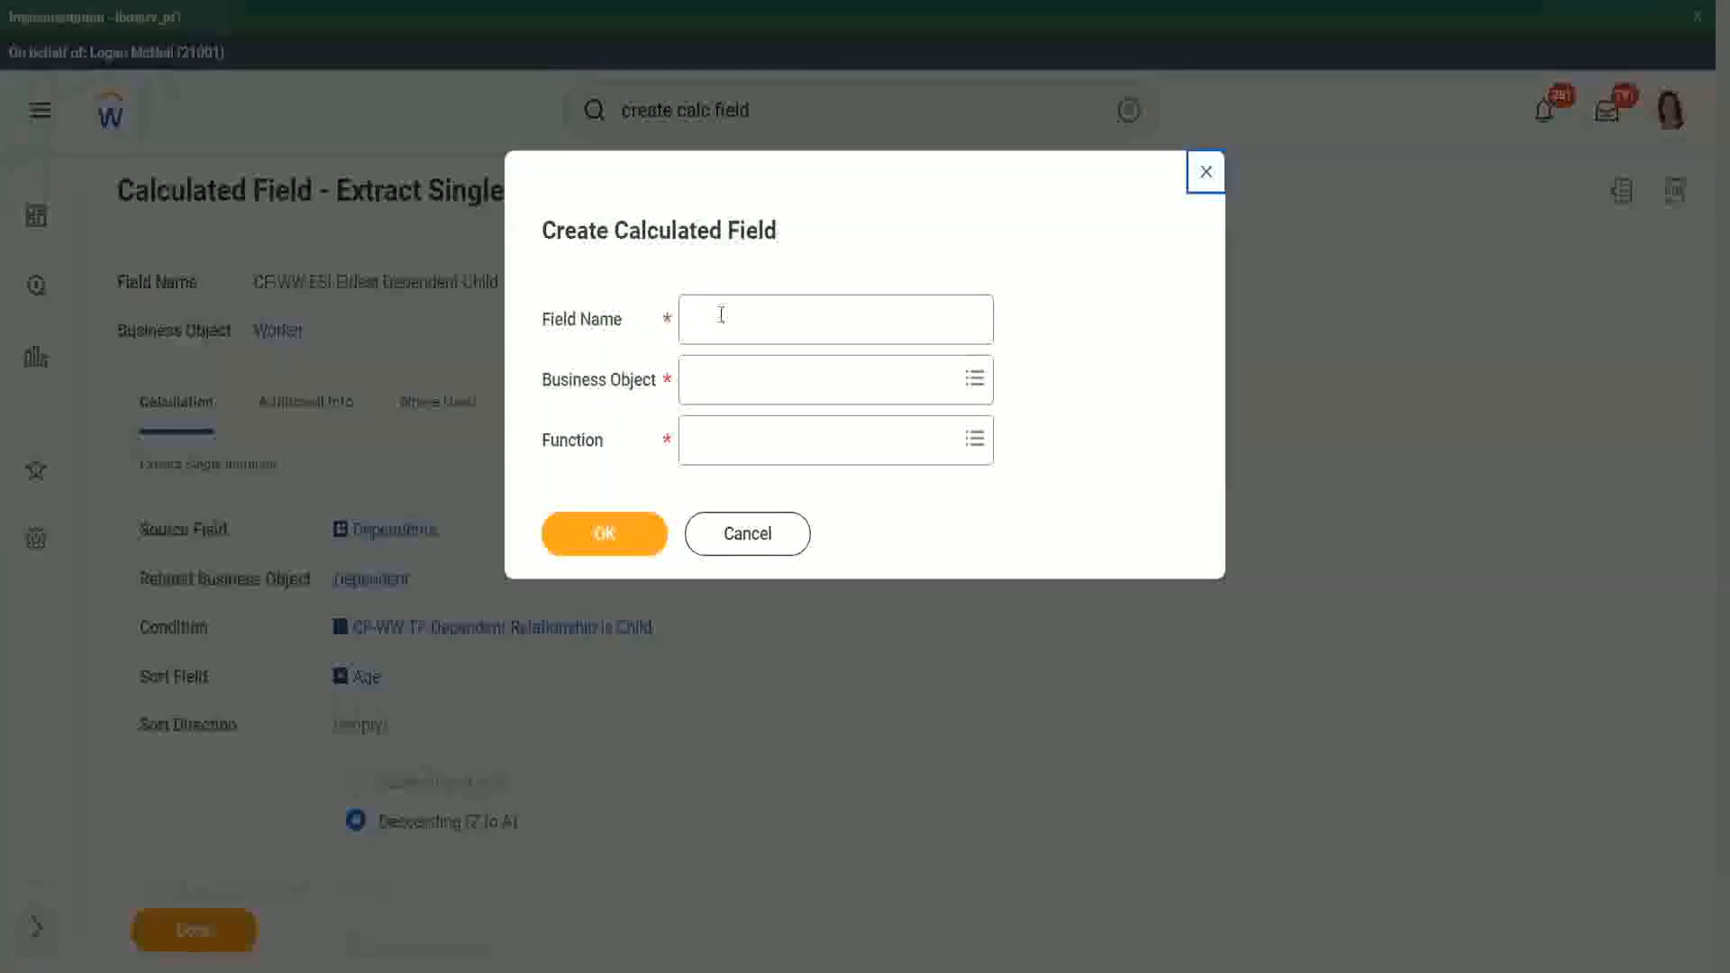
Step: Name the new calculated field CF-WW-LRV-Age of the Eldest Dependent Child, based on the copied field name
left_click(718, 309)
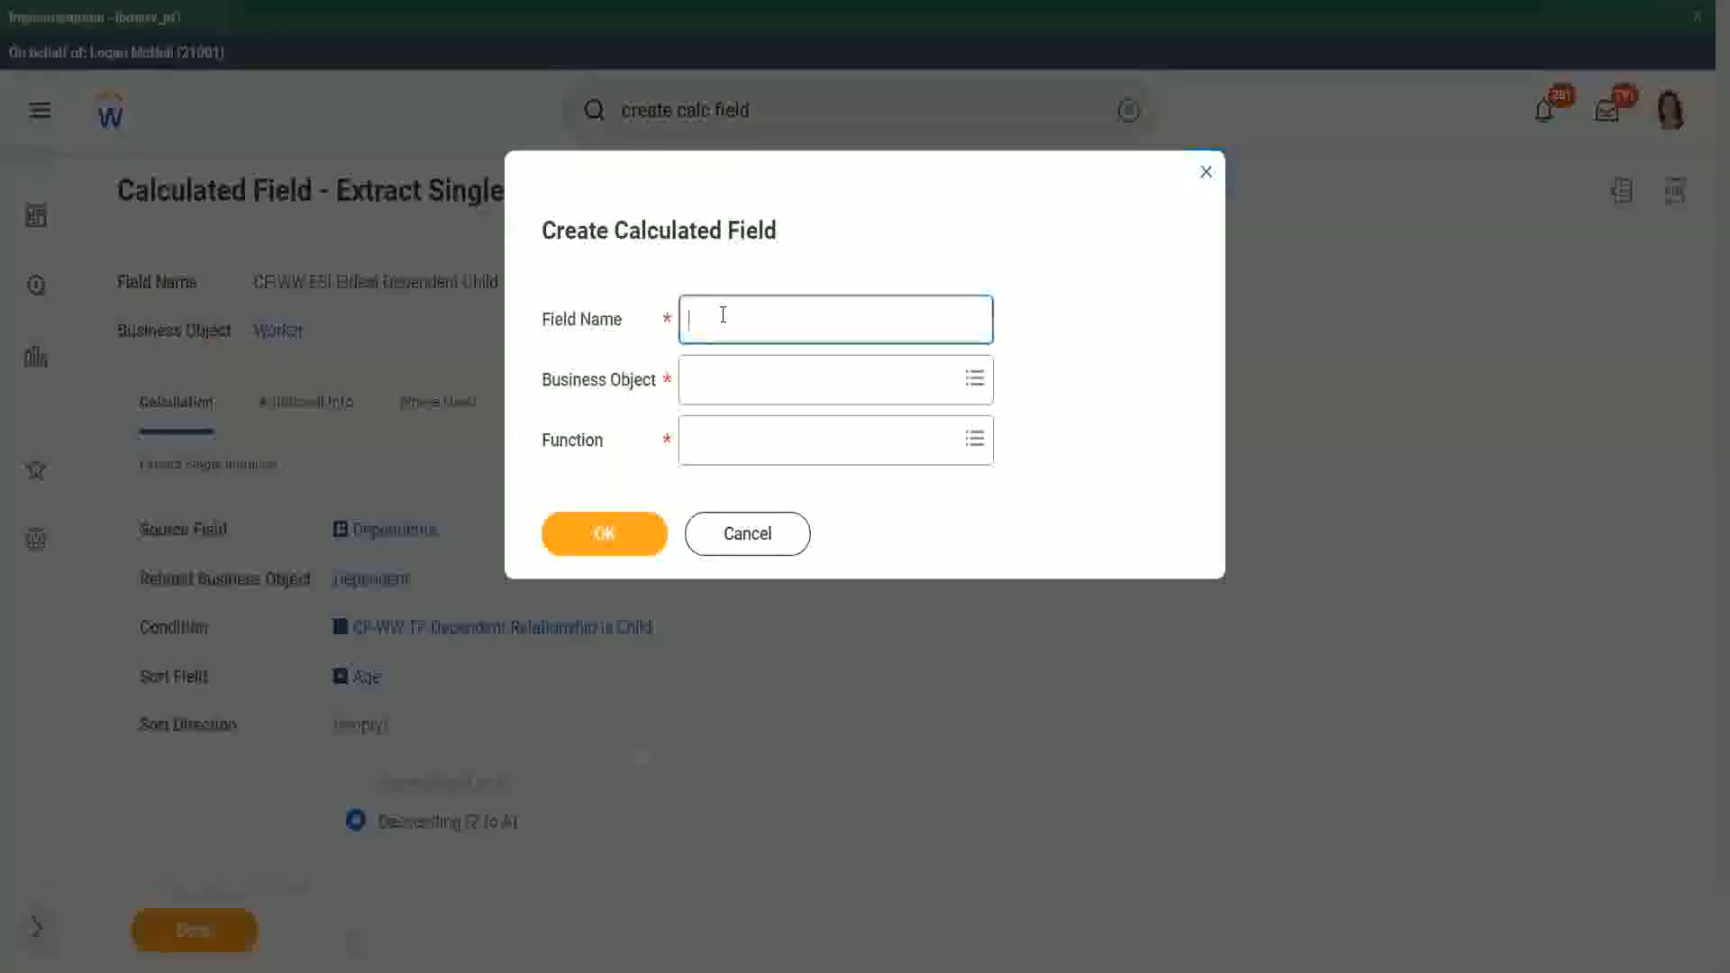
key("ctrl+v")
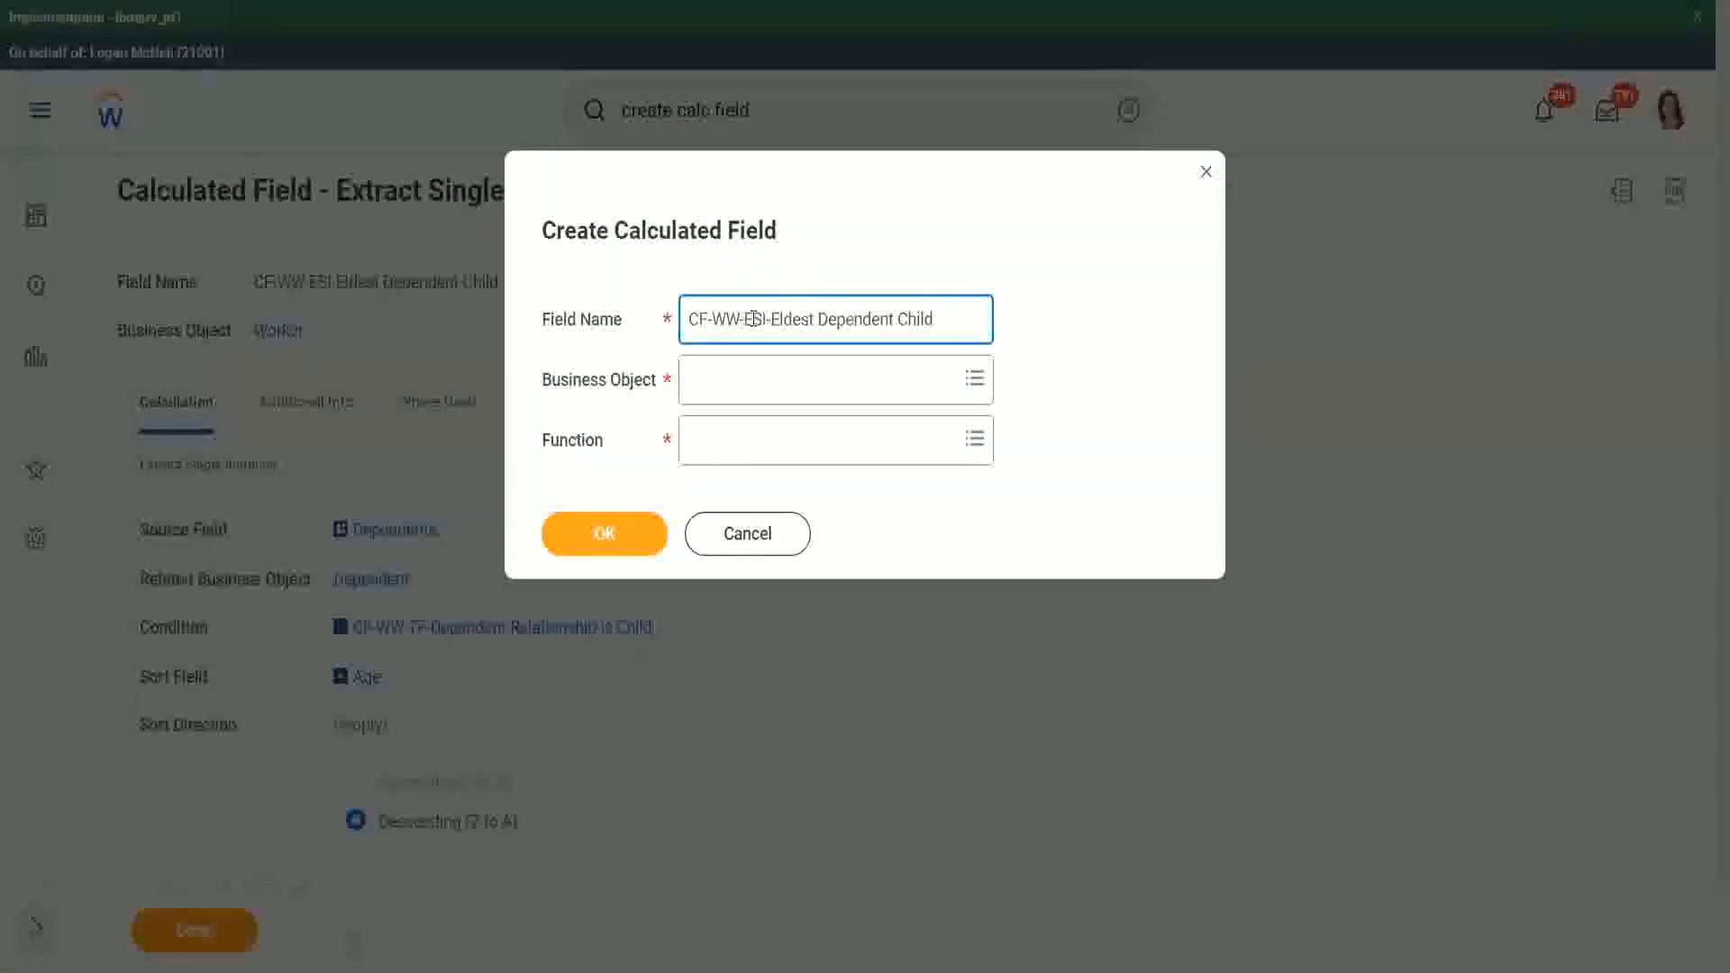
double_click(753, 319)
type("LRV-")
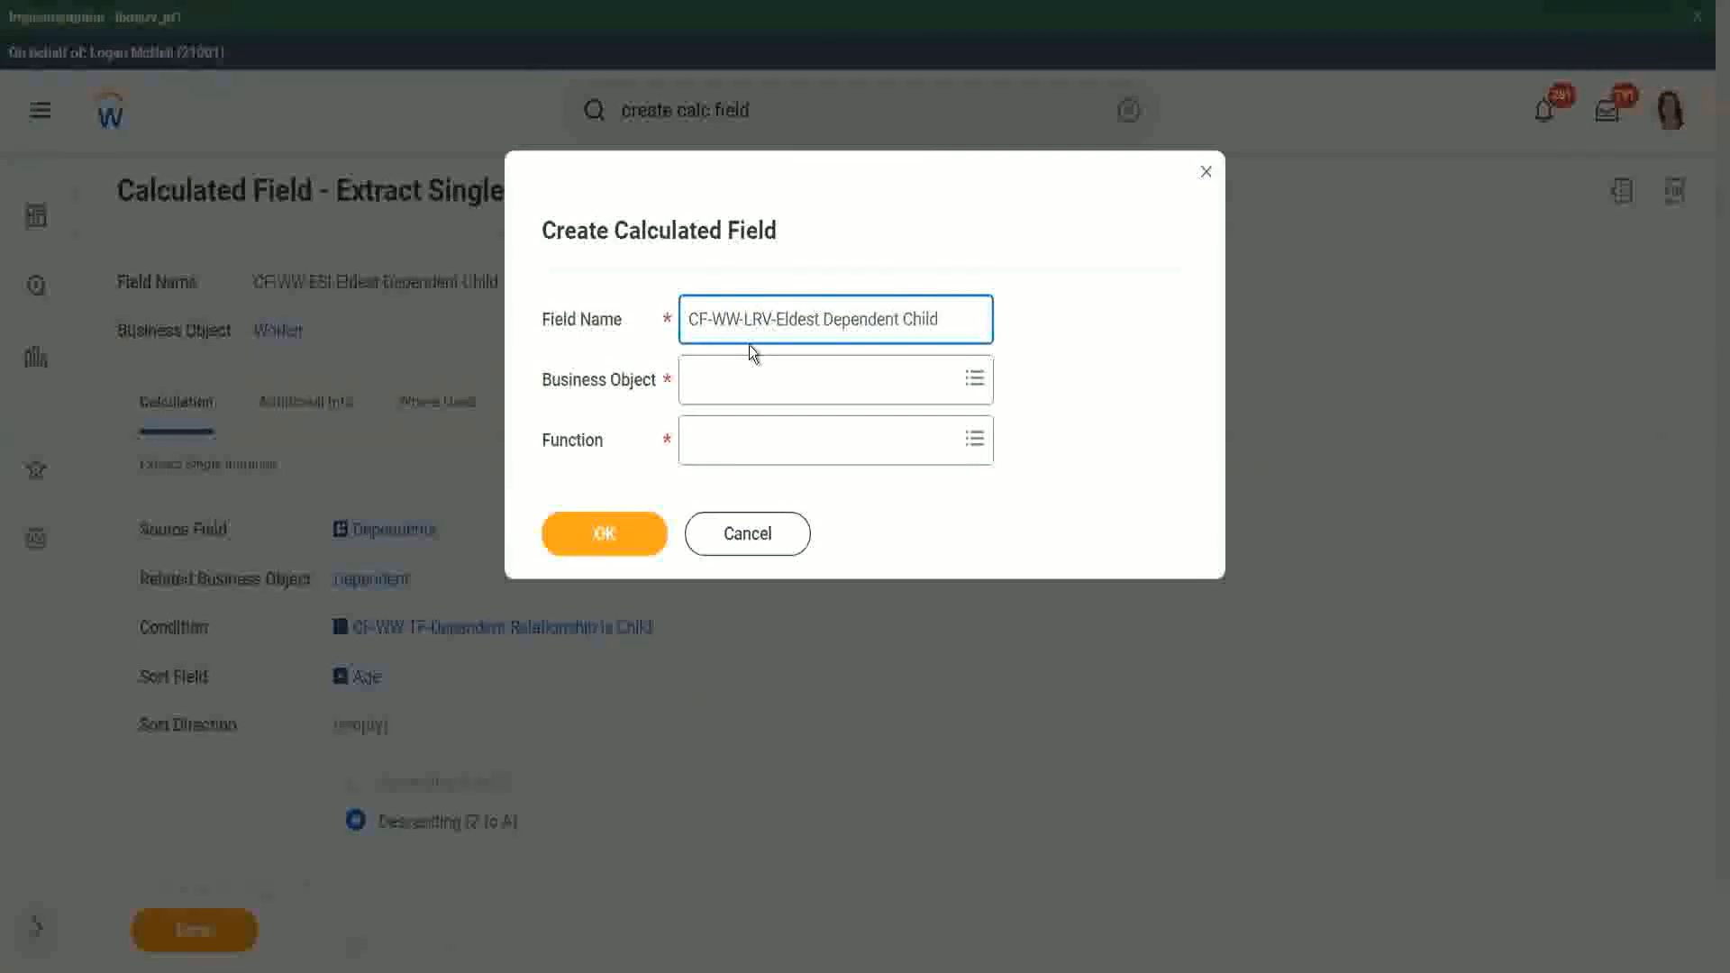
type("Age of ")
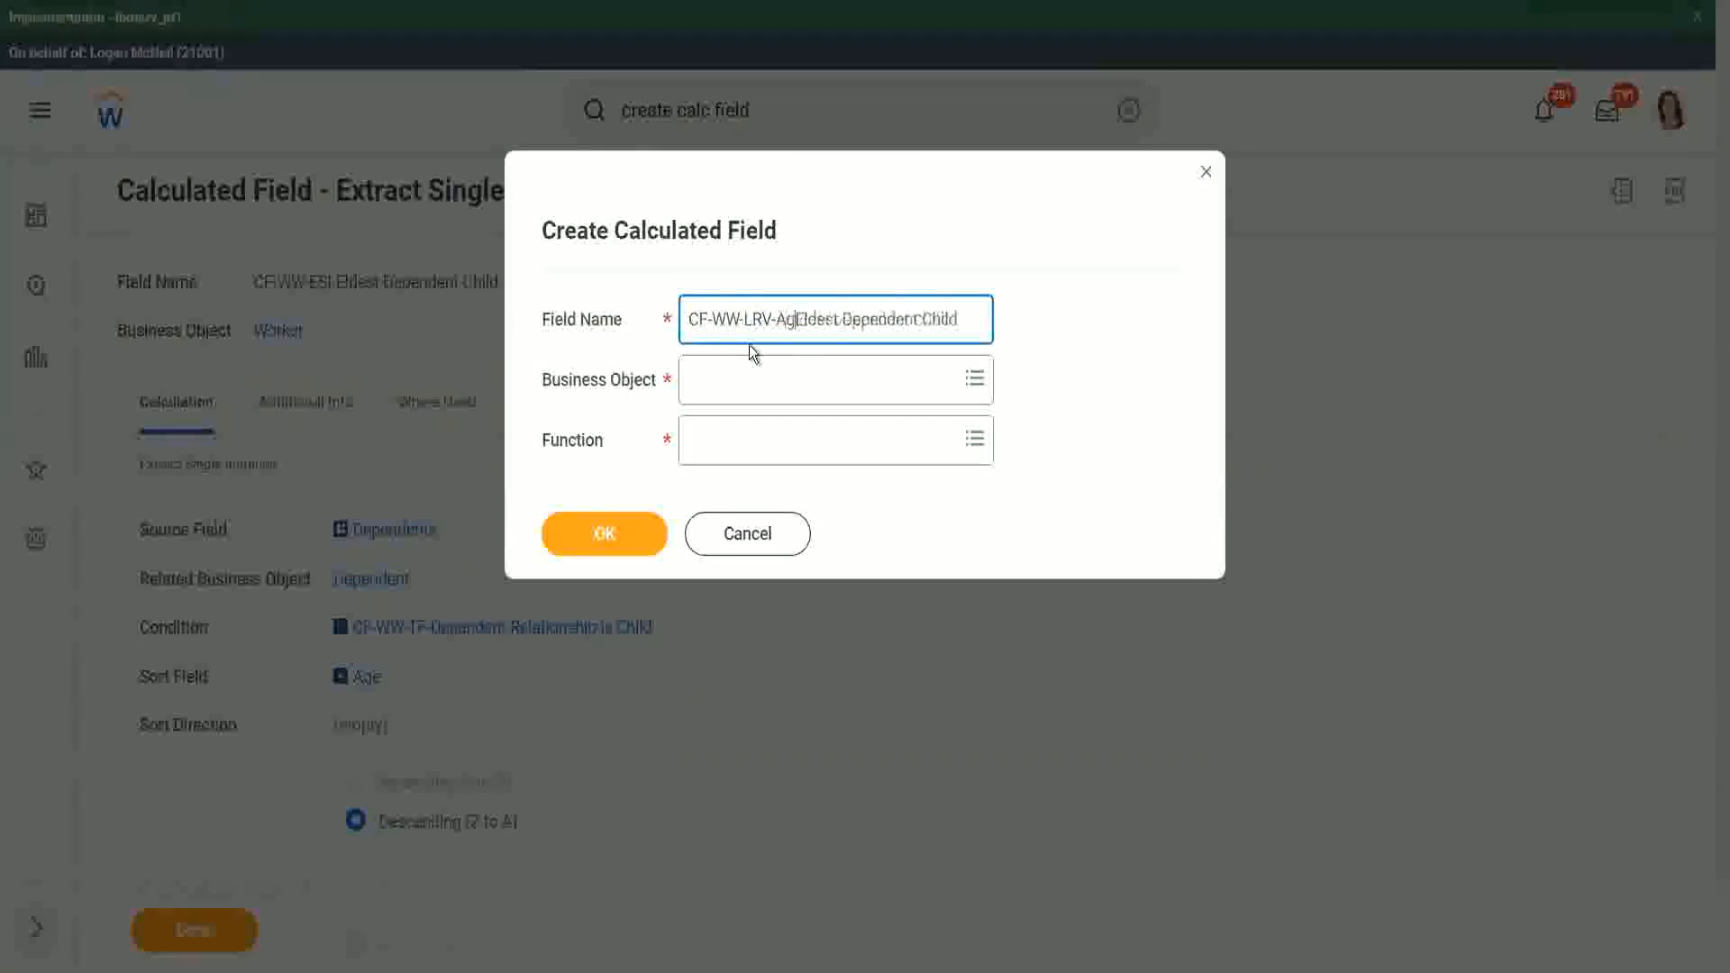
type("the")
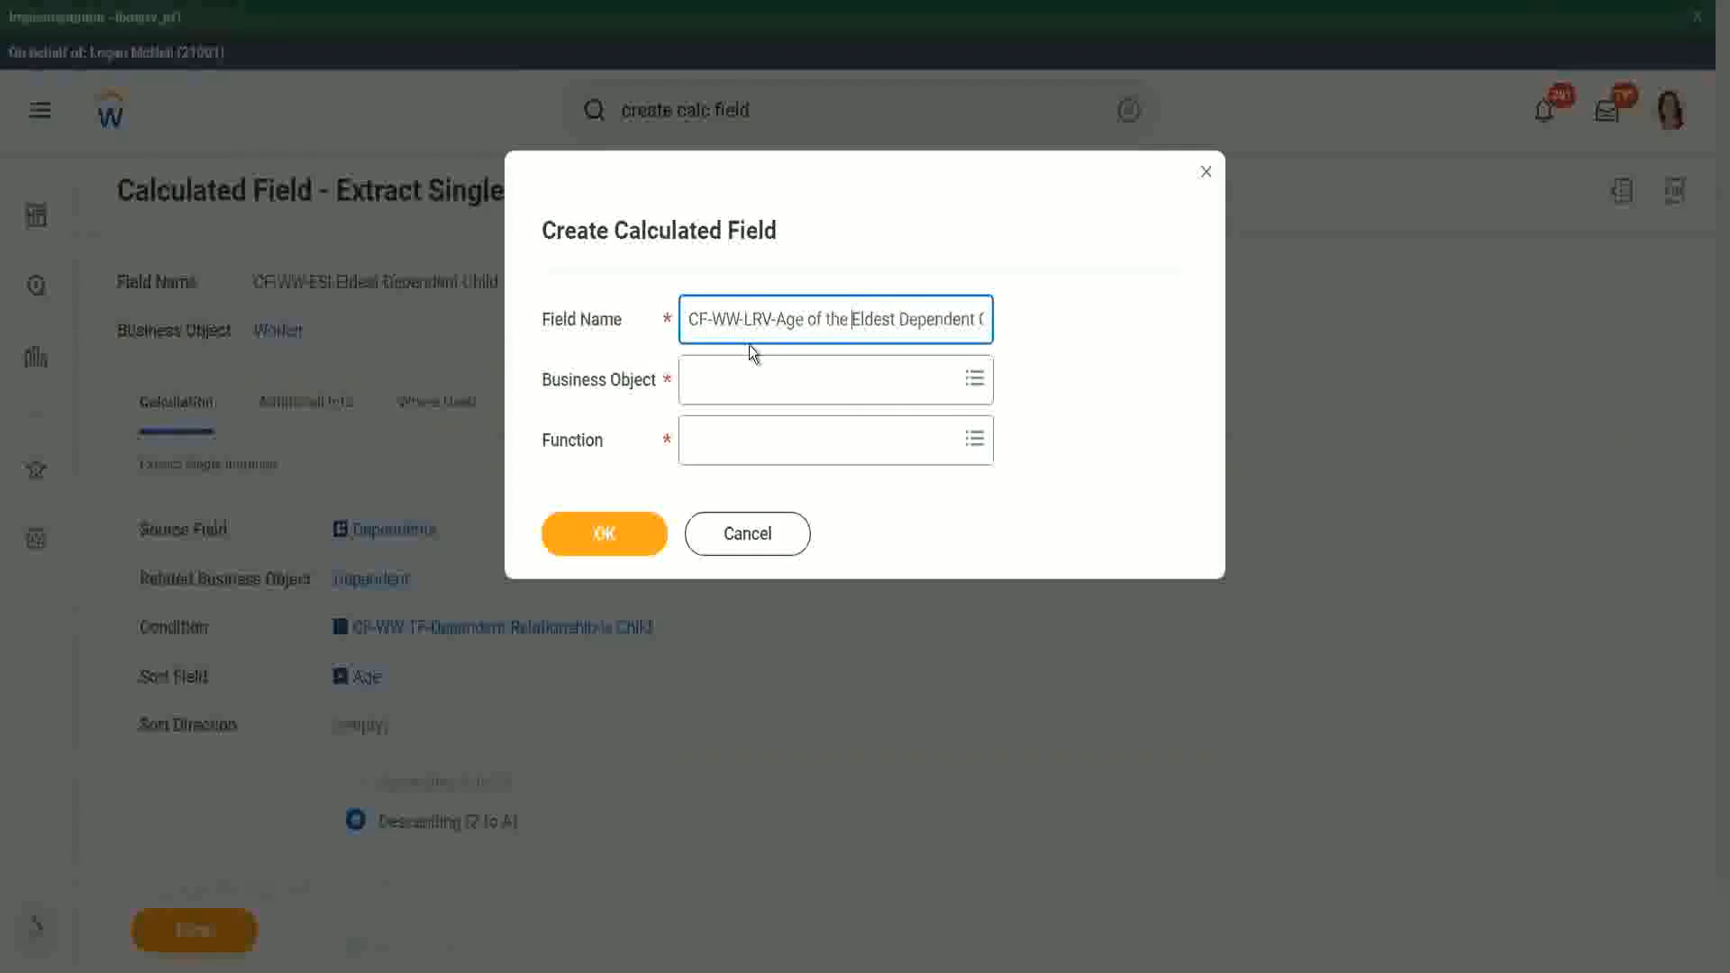
Step: Change "Eldest" to lowercase in the new field's name so it reads CF-WW-LRV-Age of the eldest Dependent Child
key("shift+Right")
type("e")
key("End")
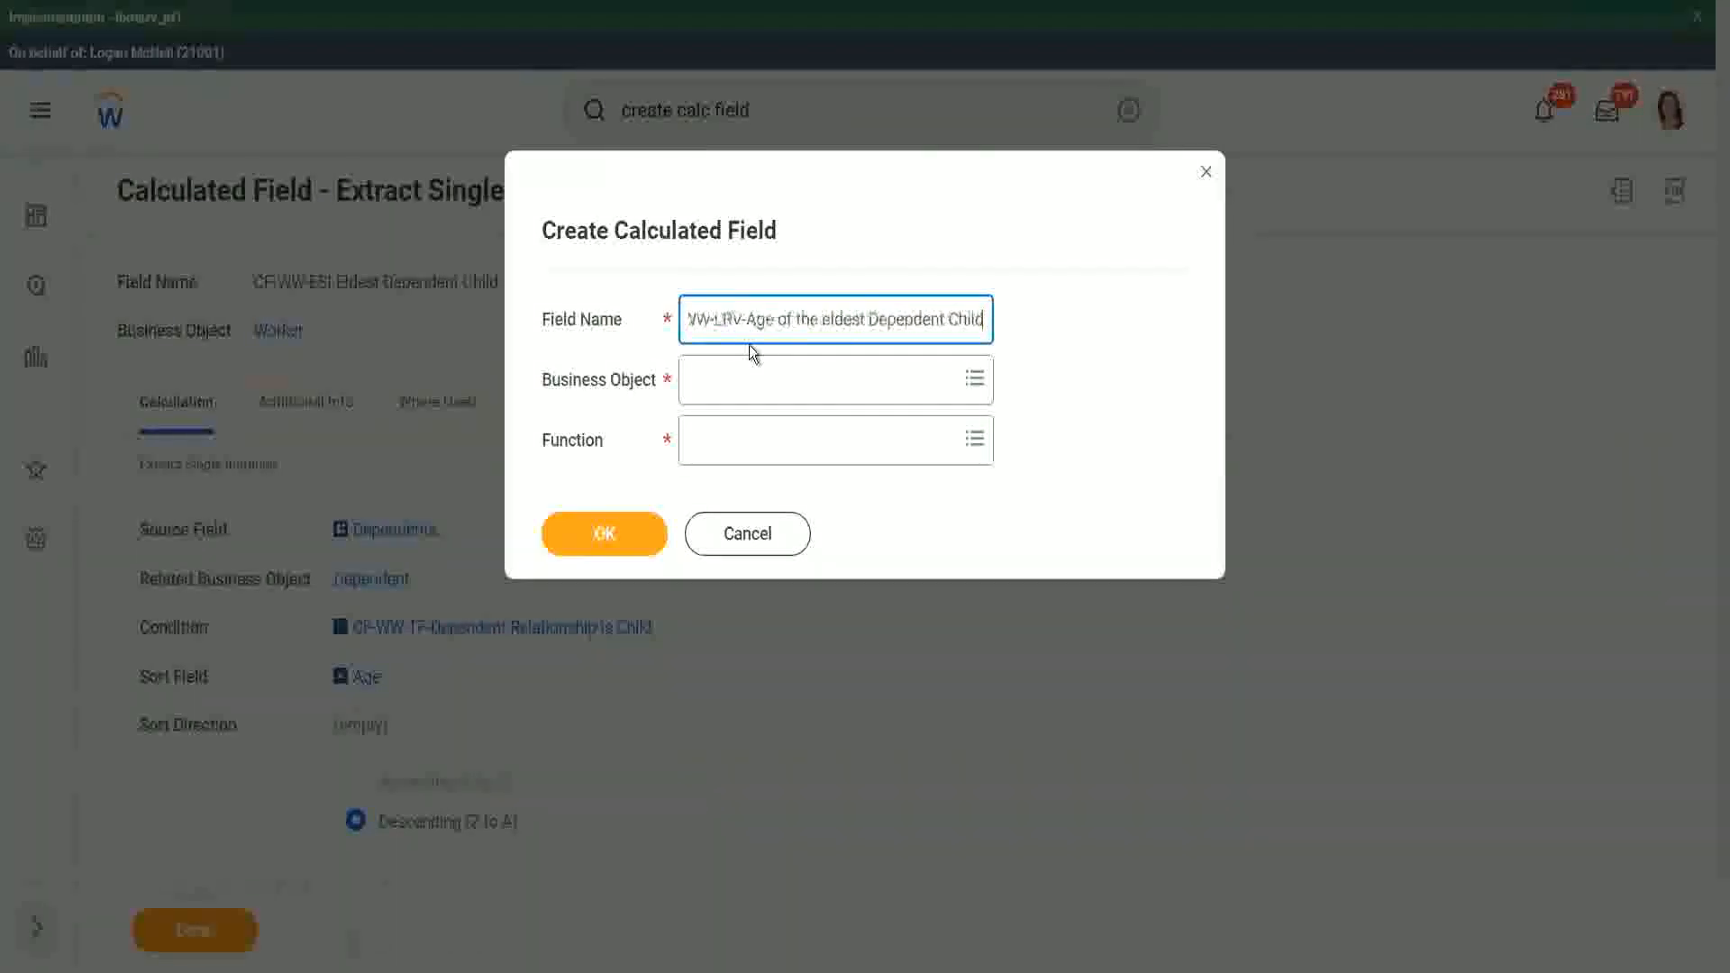
Step: Set the calculated field's business object to Worker and its function to Lookup Related Value, and confirm the creation
key("Tab")
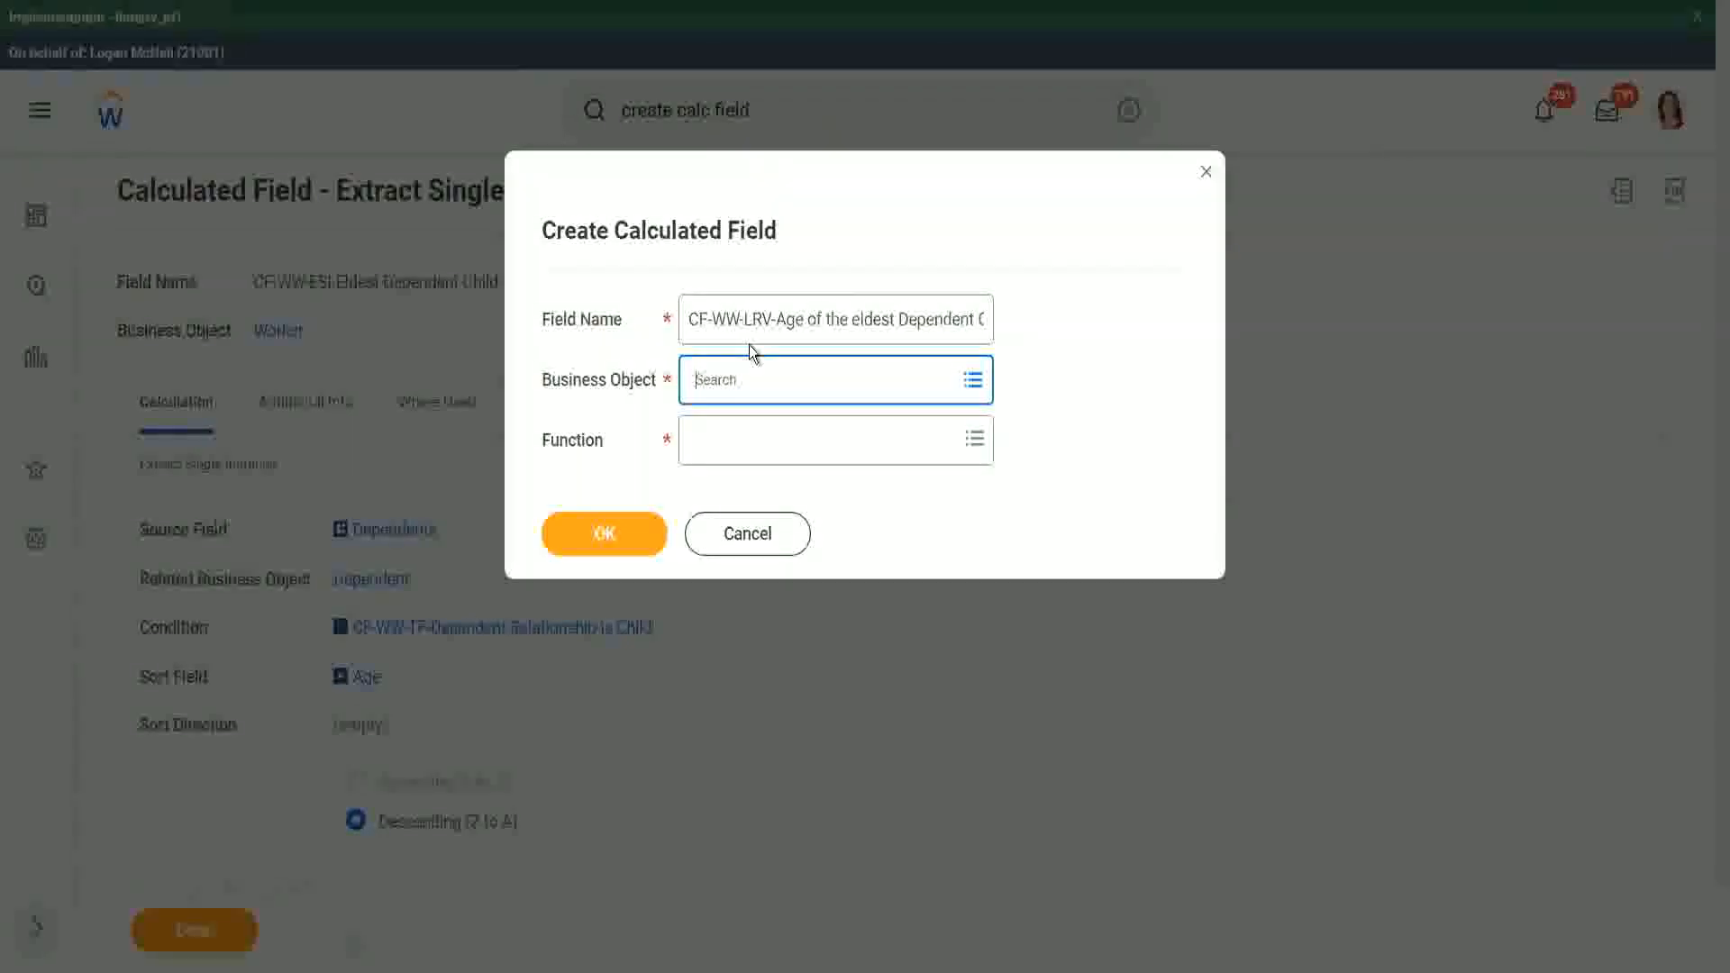
type("worker")
key("Return")
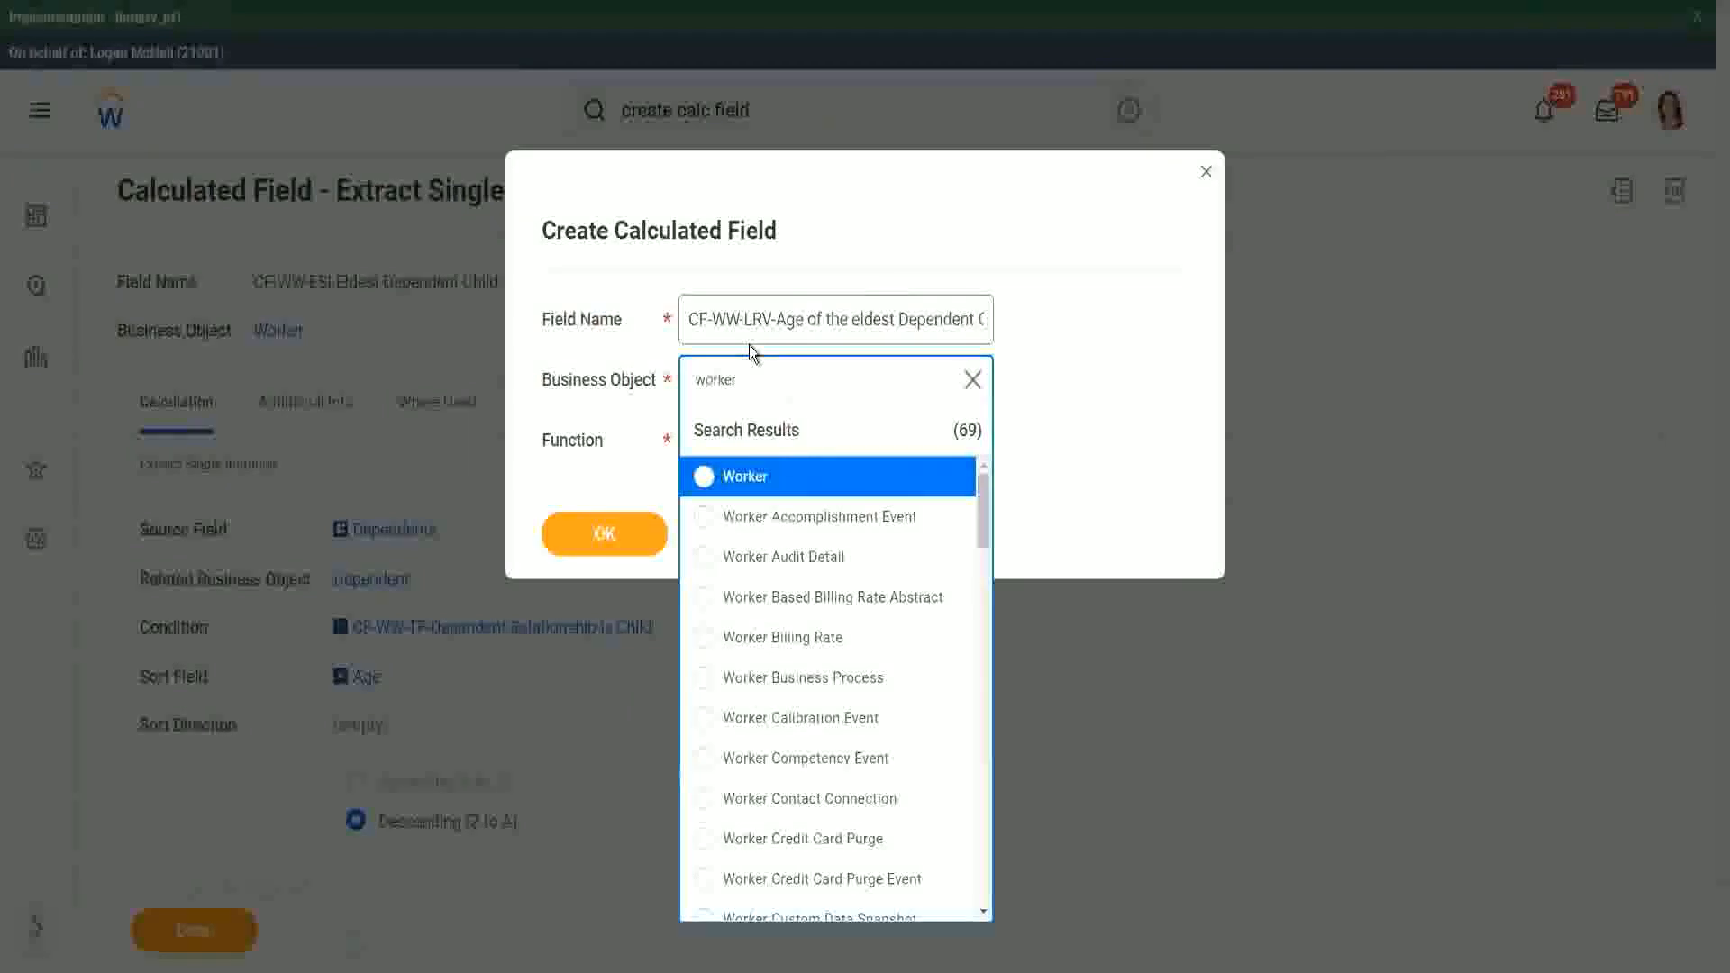
left_click(705, 478)
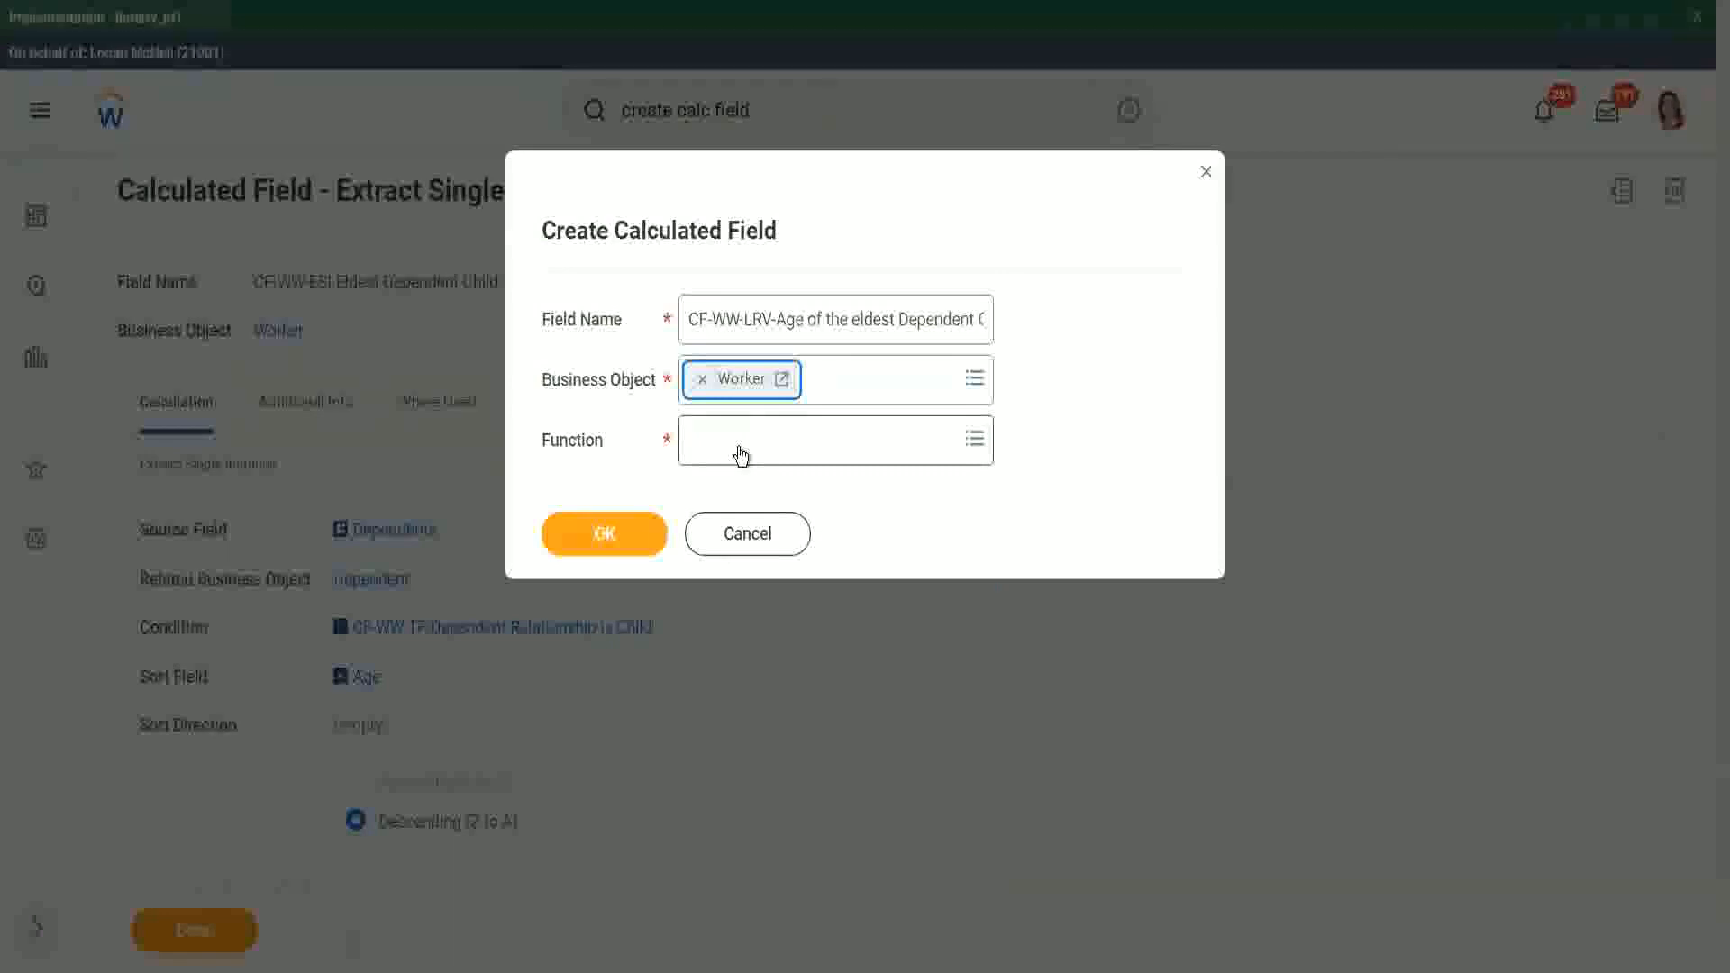
left_click(739, 450)
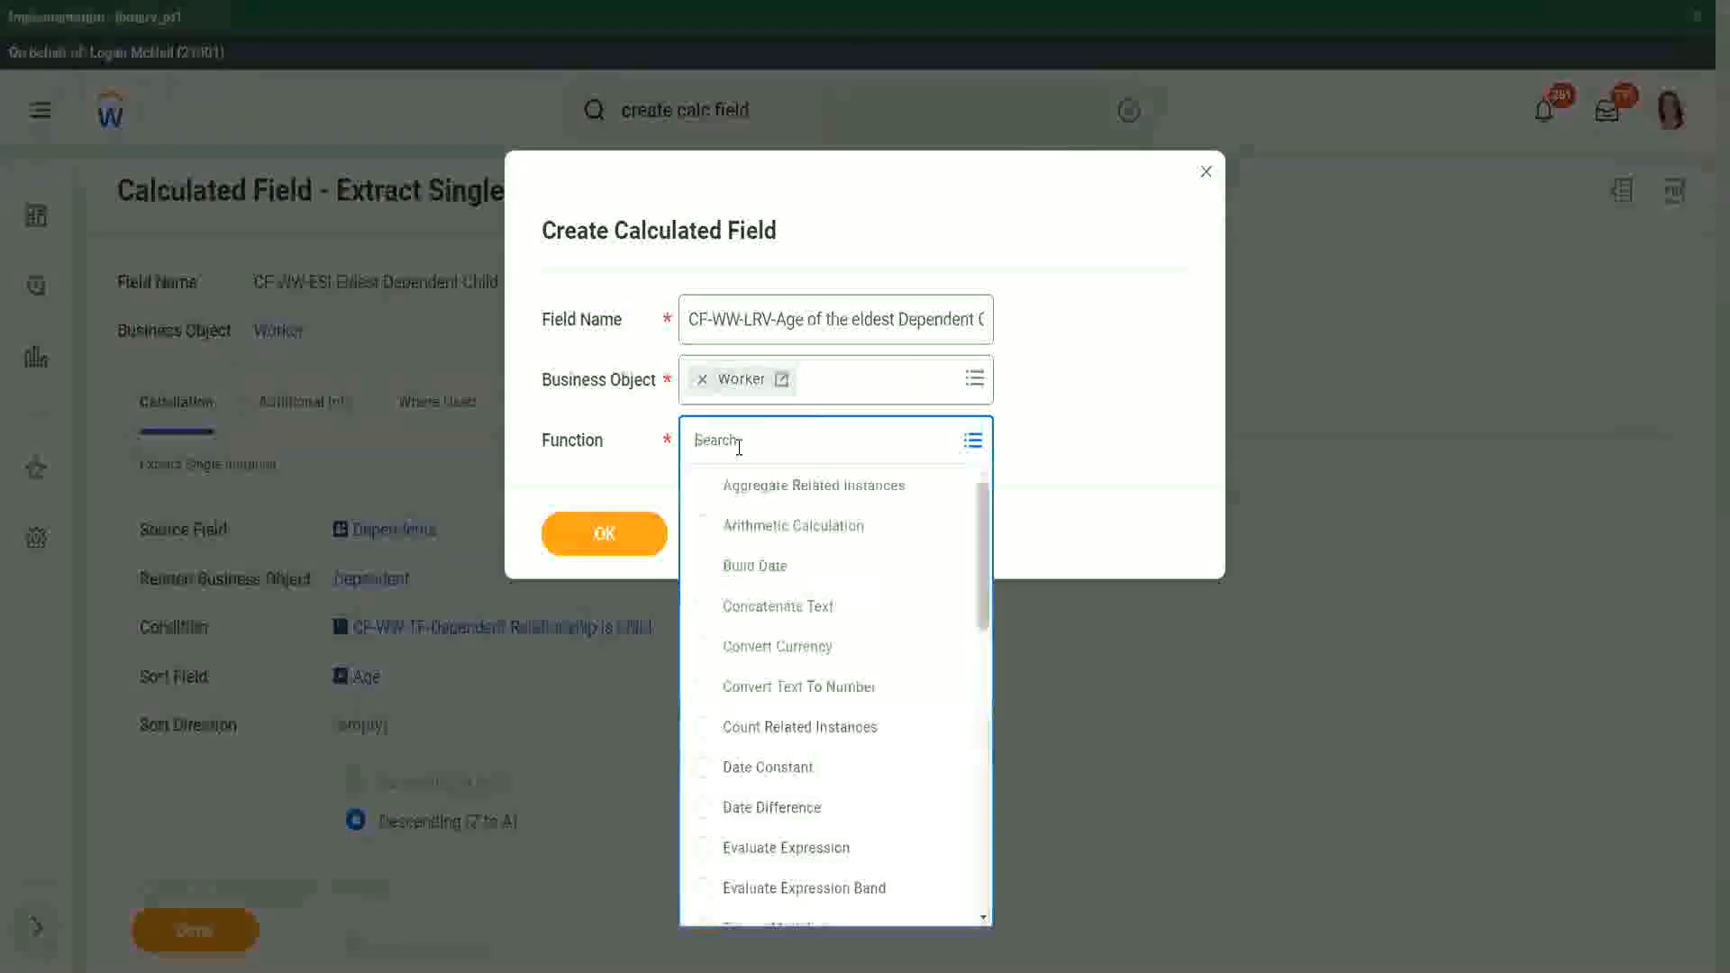
type("lrv")
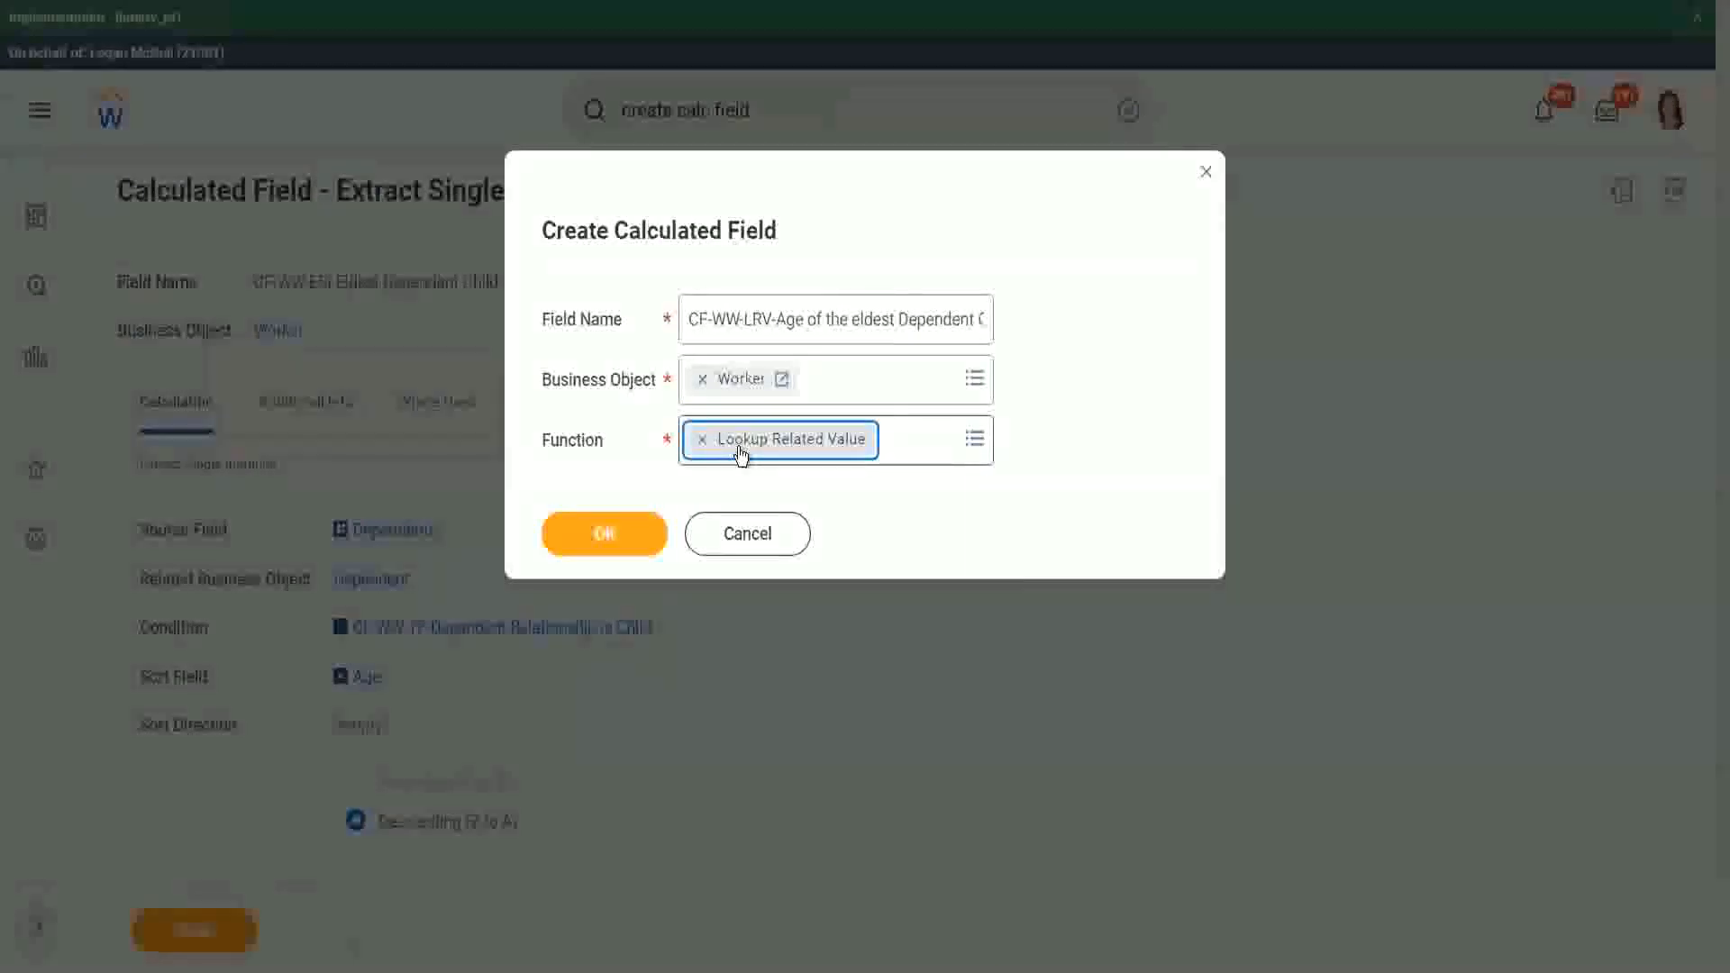
left_click(604, 537)
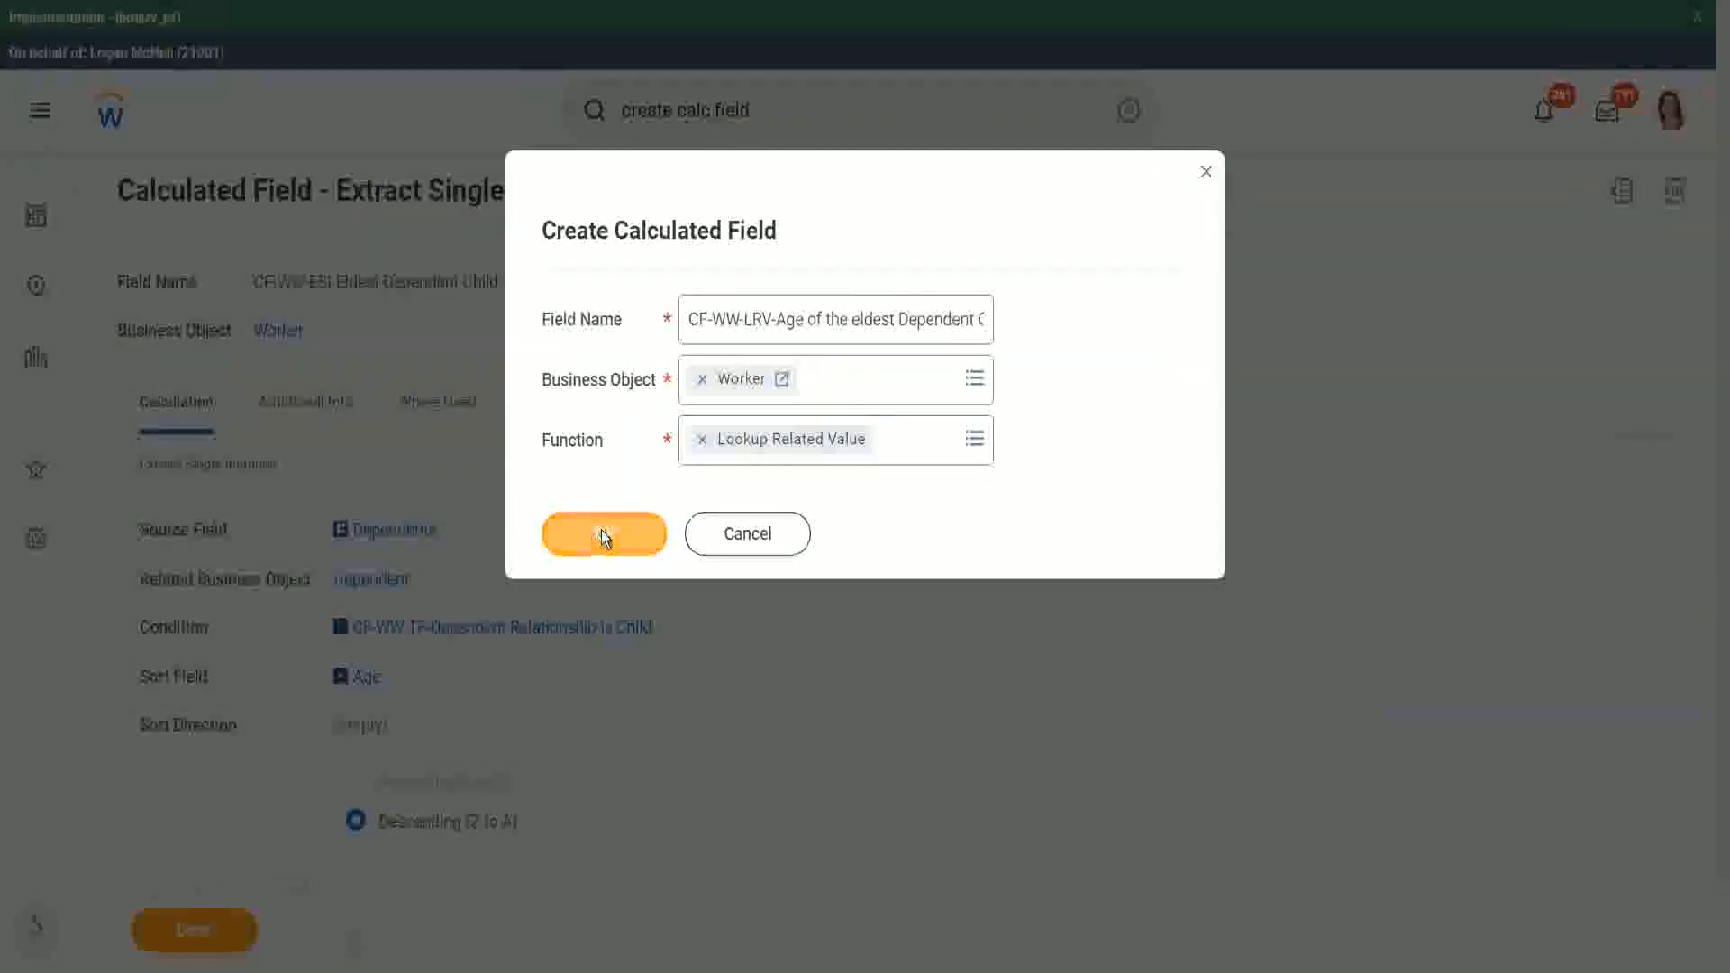